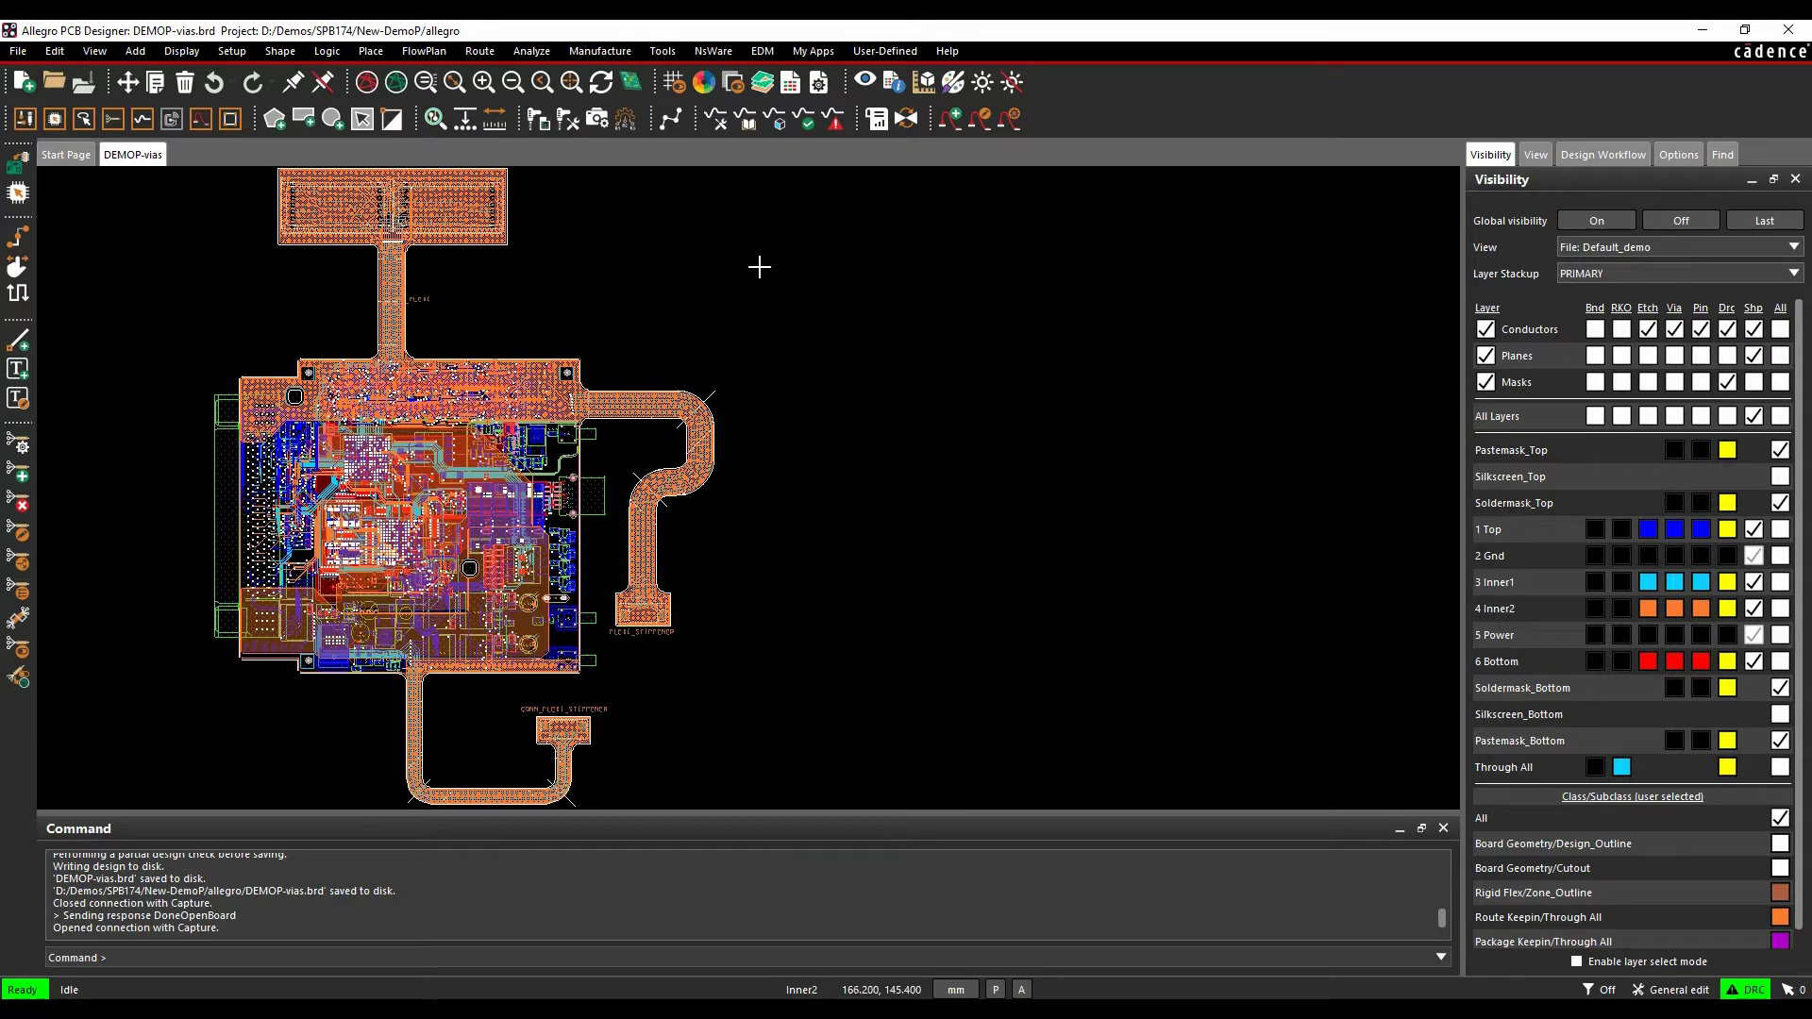
# - Zoom in to inspect the DATA1 bus traces on the board
pyautogui.scroll(3, 425, 465)
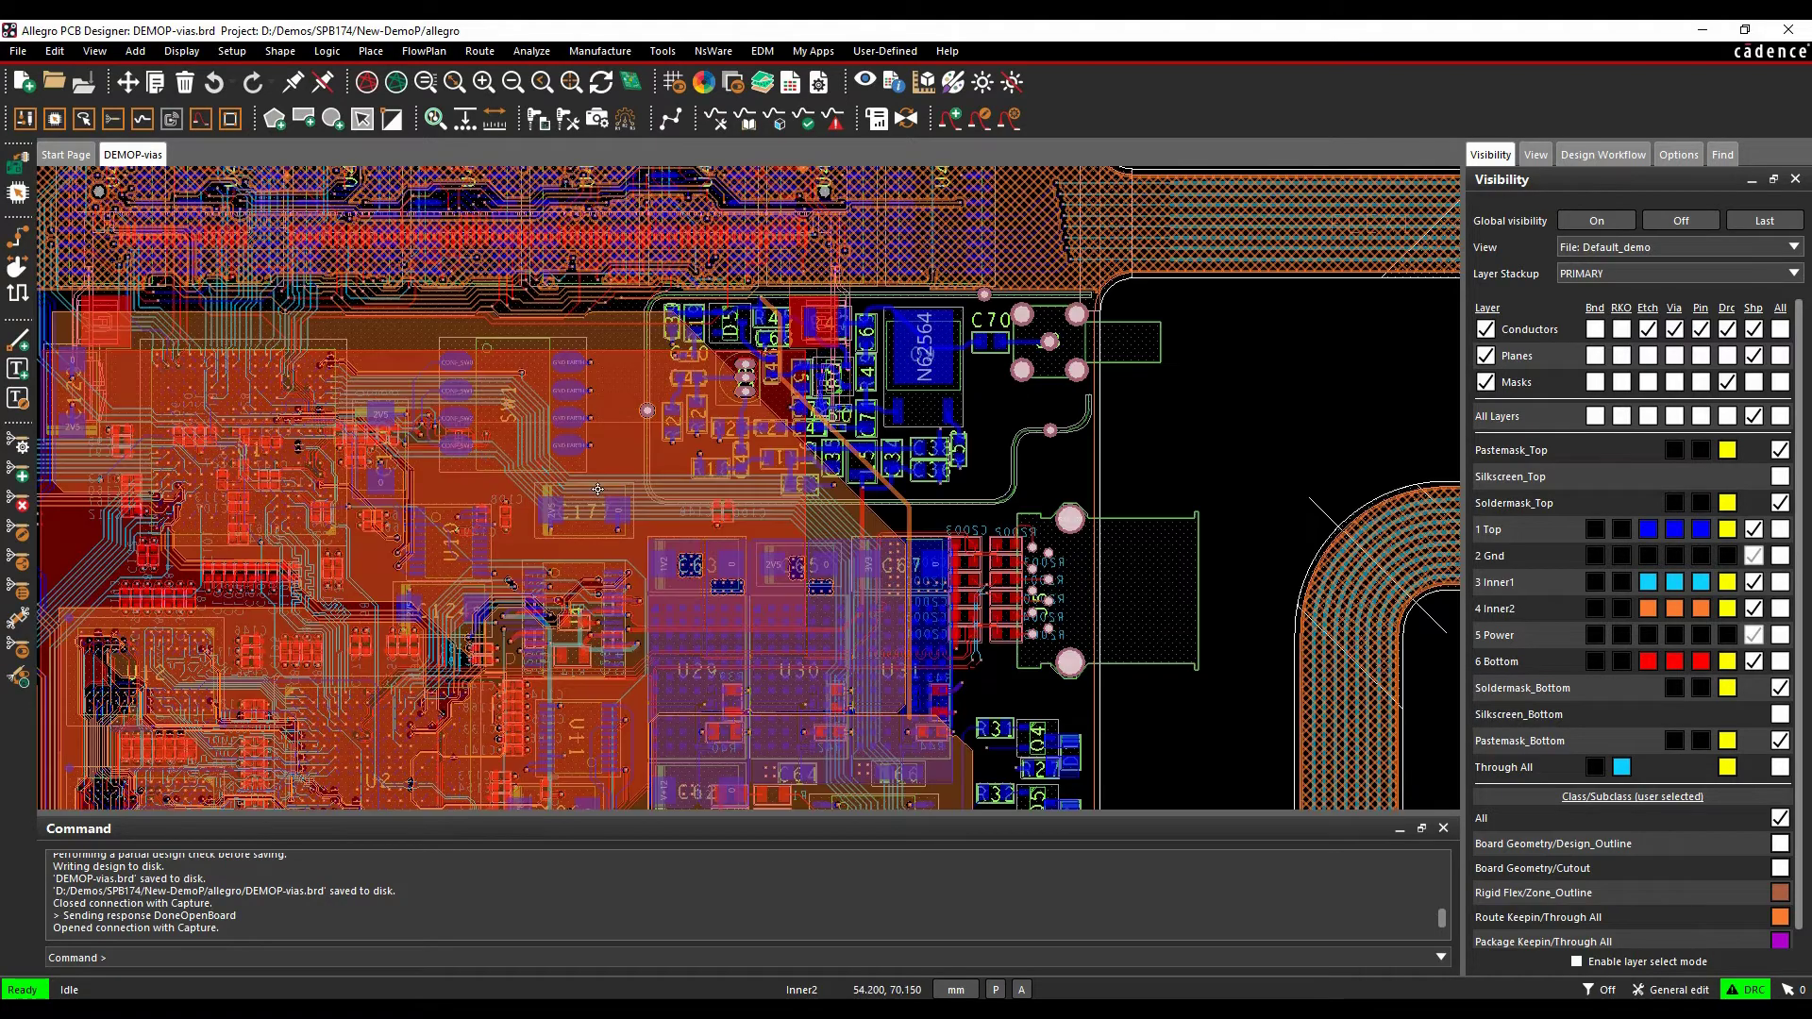
pyautogui.scroll(4, 597, 489)
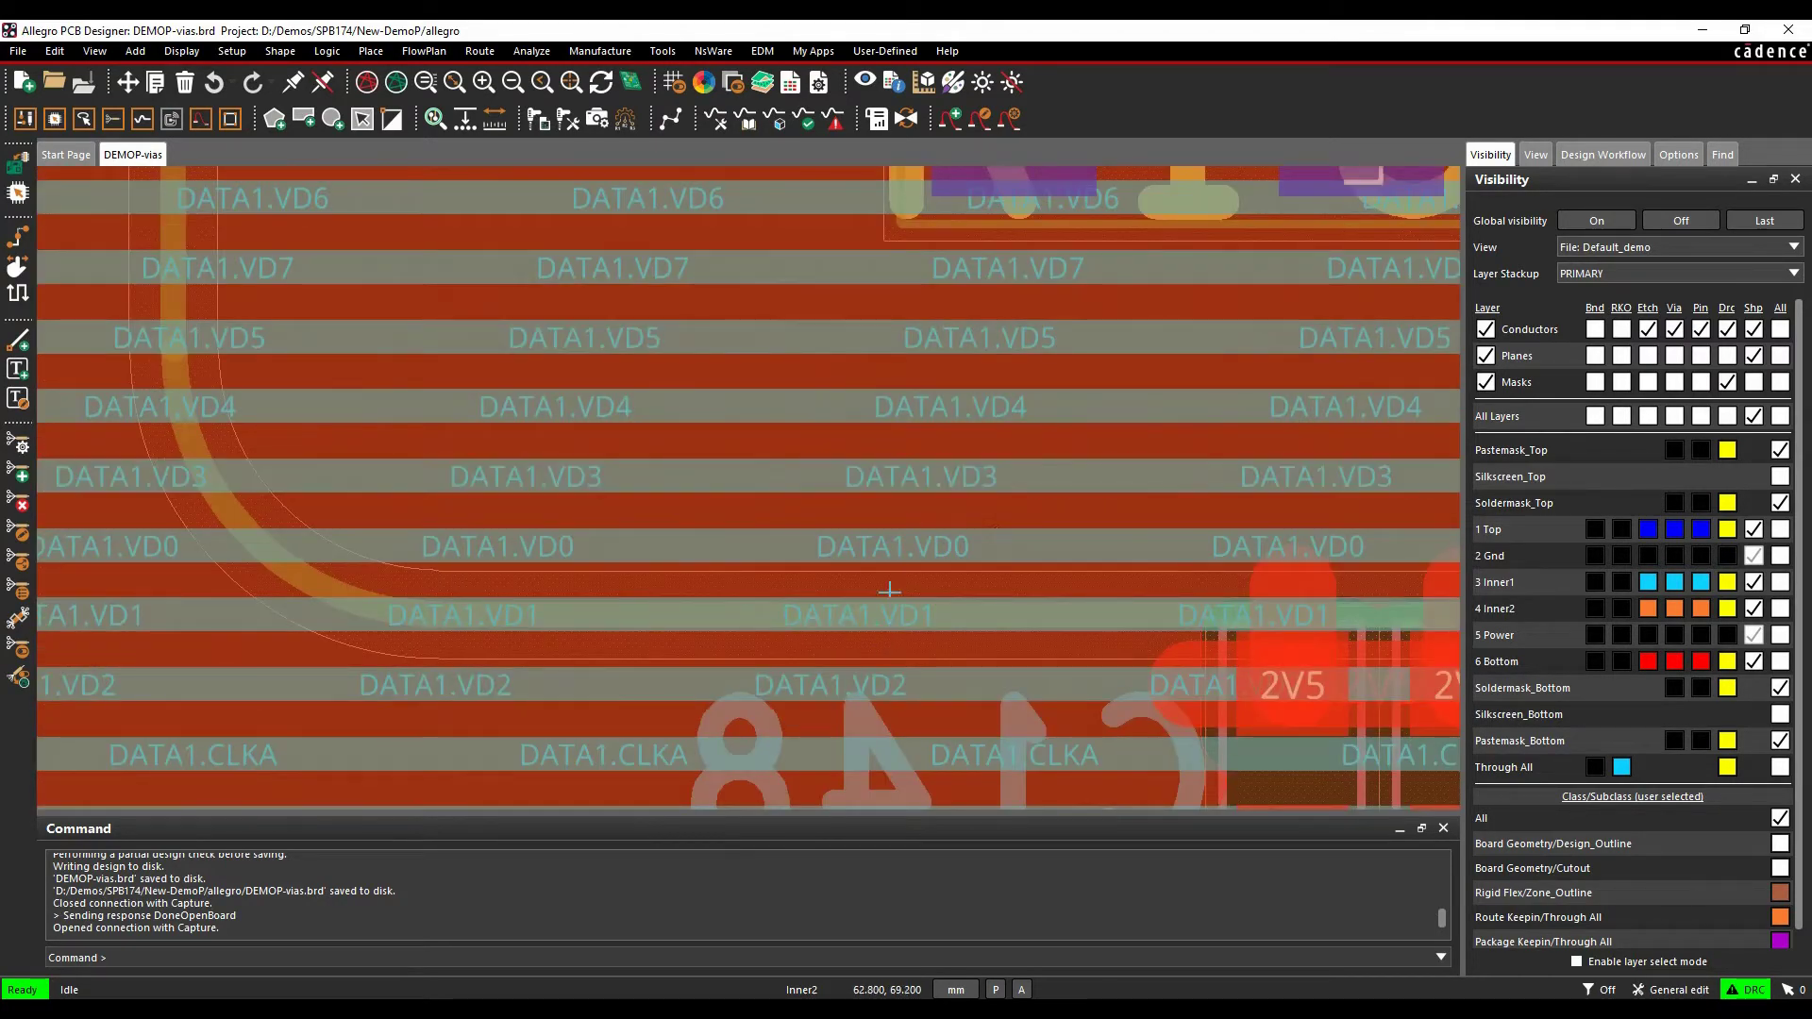
pyautogui.scroll(-3, 920, 432)
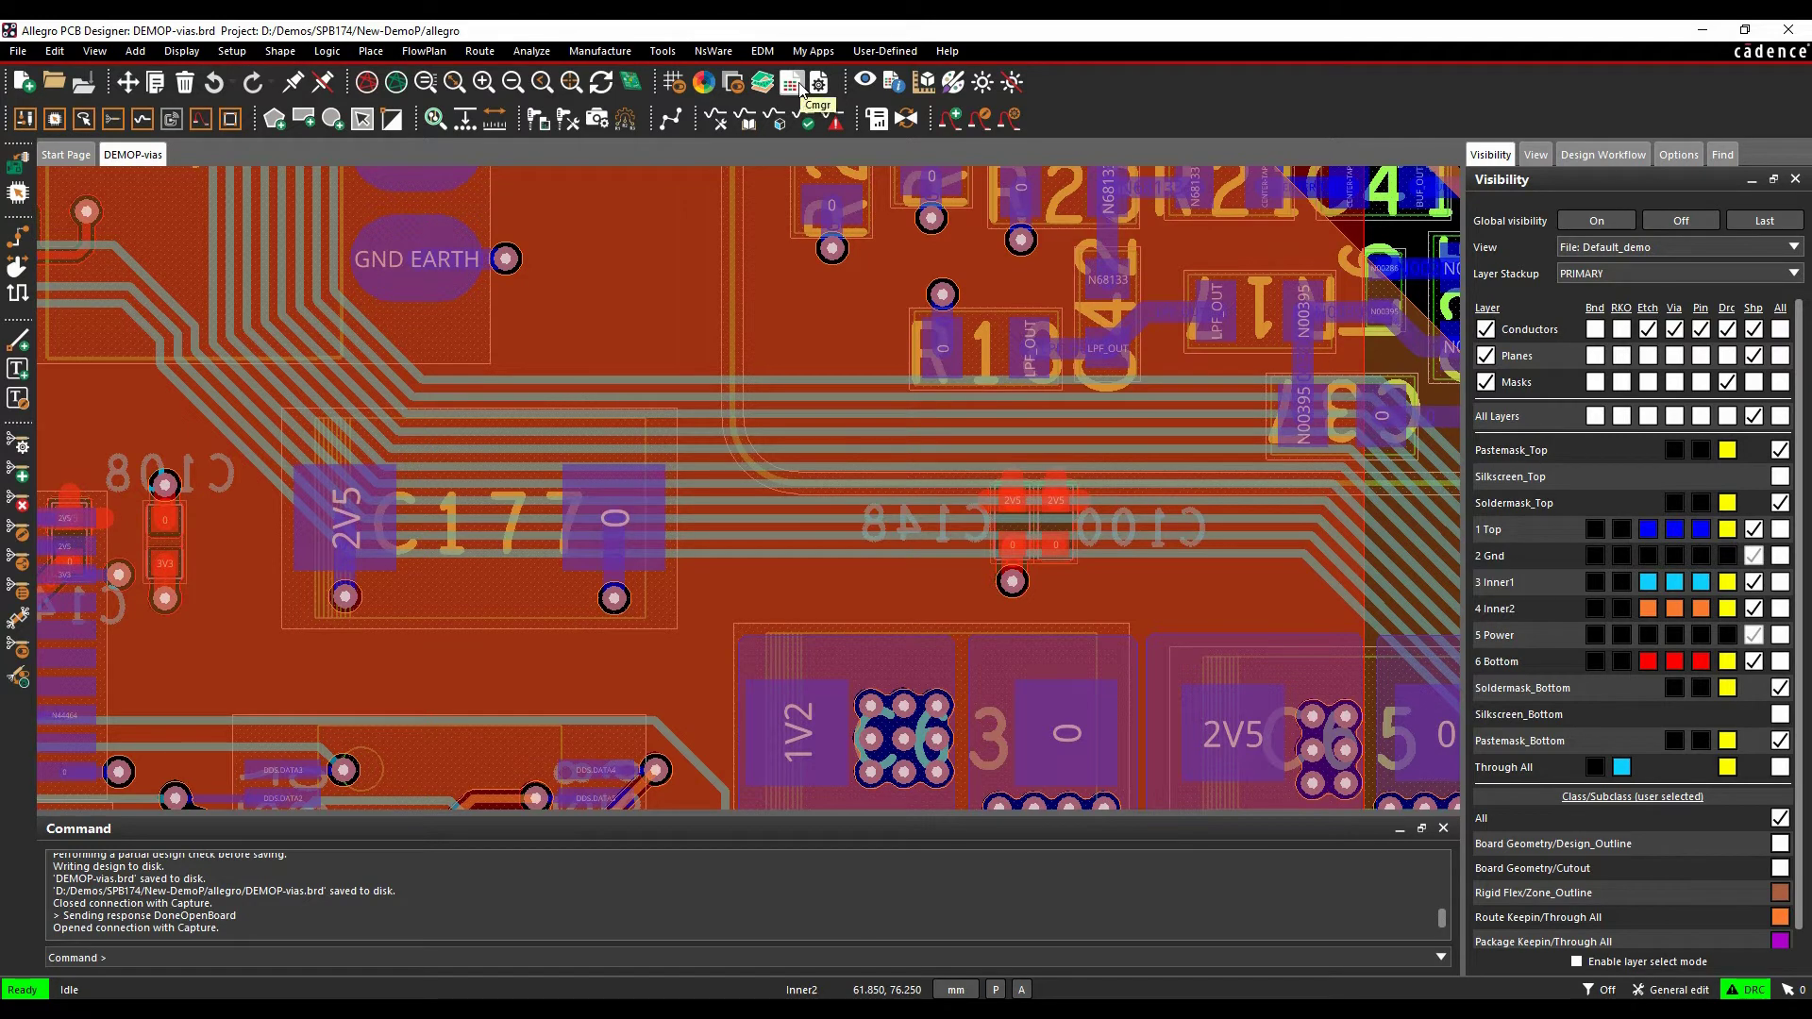
# - Launch Constraint Manager on the Electrical constraints via Setup > Constraints > Electrical
pyautogui.click(231, 51)
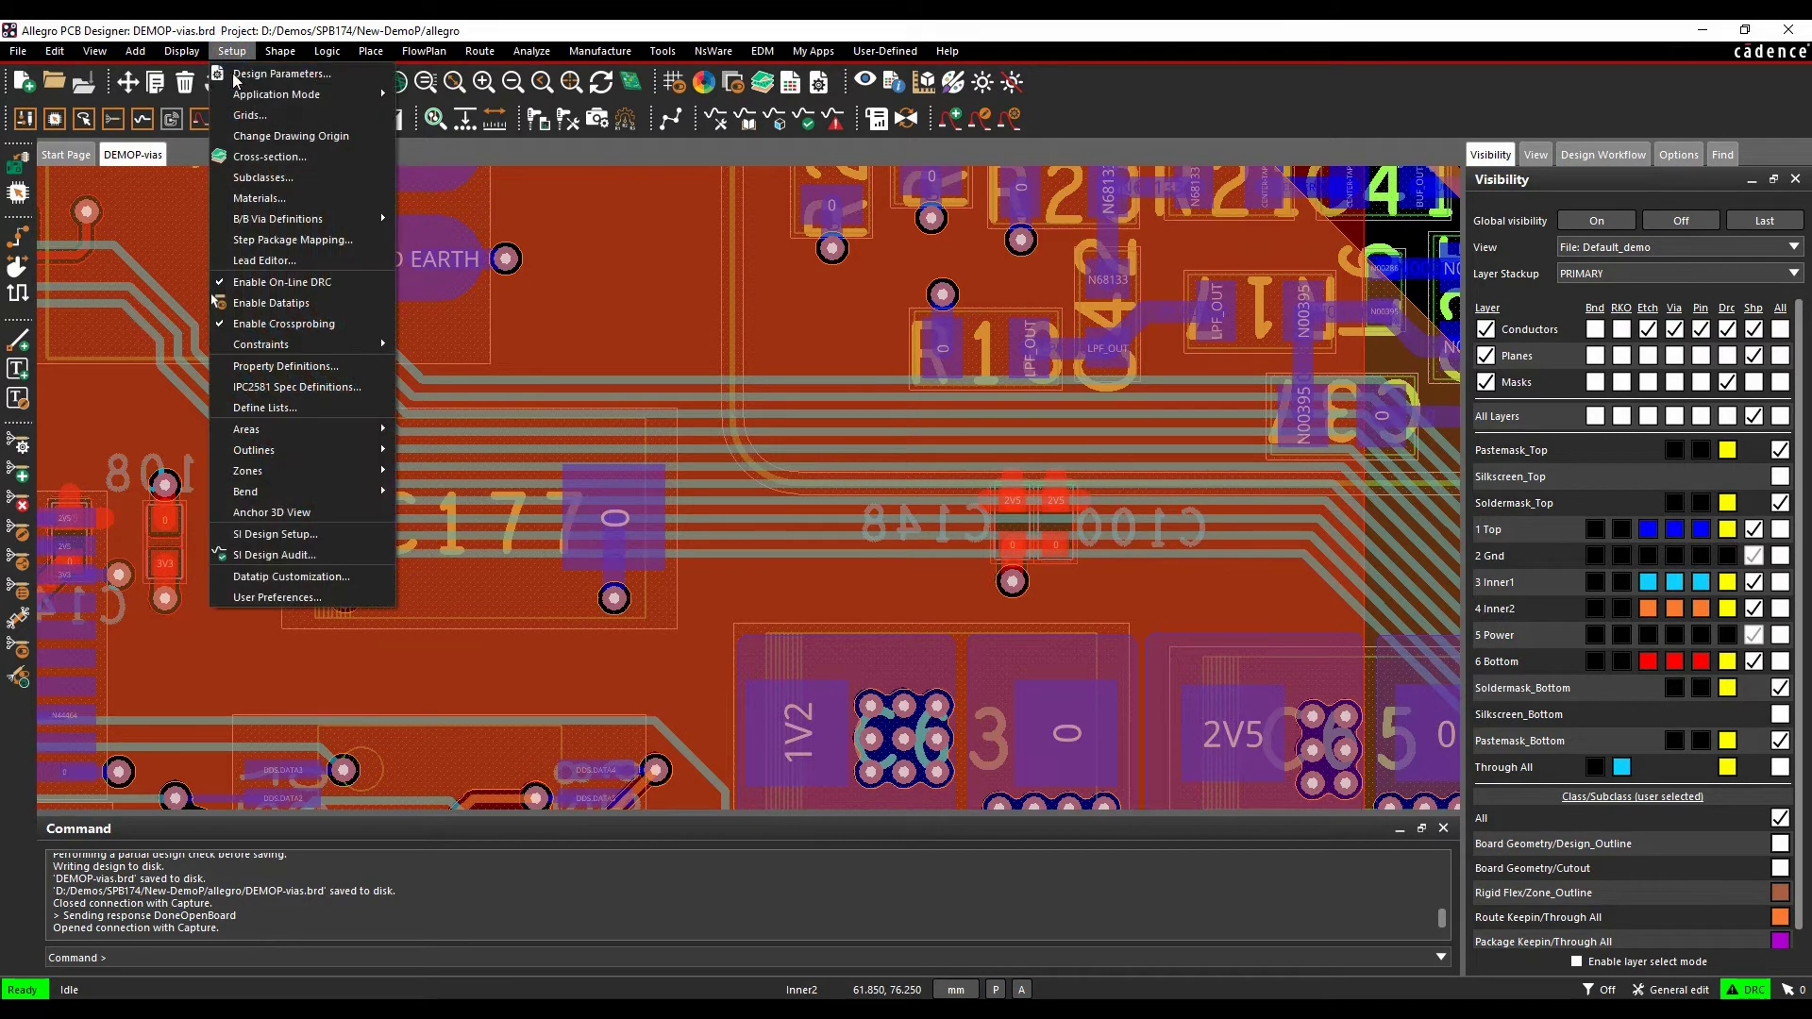
pyautogui.moveTo(287, 343)
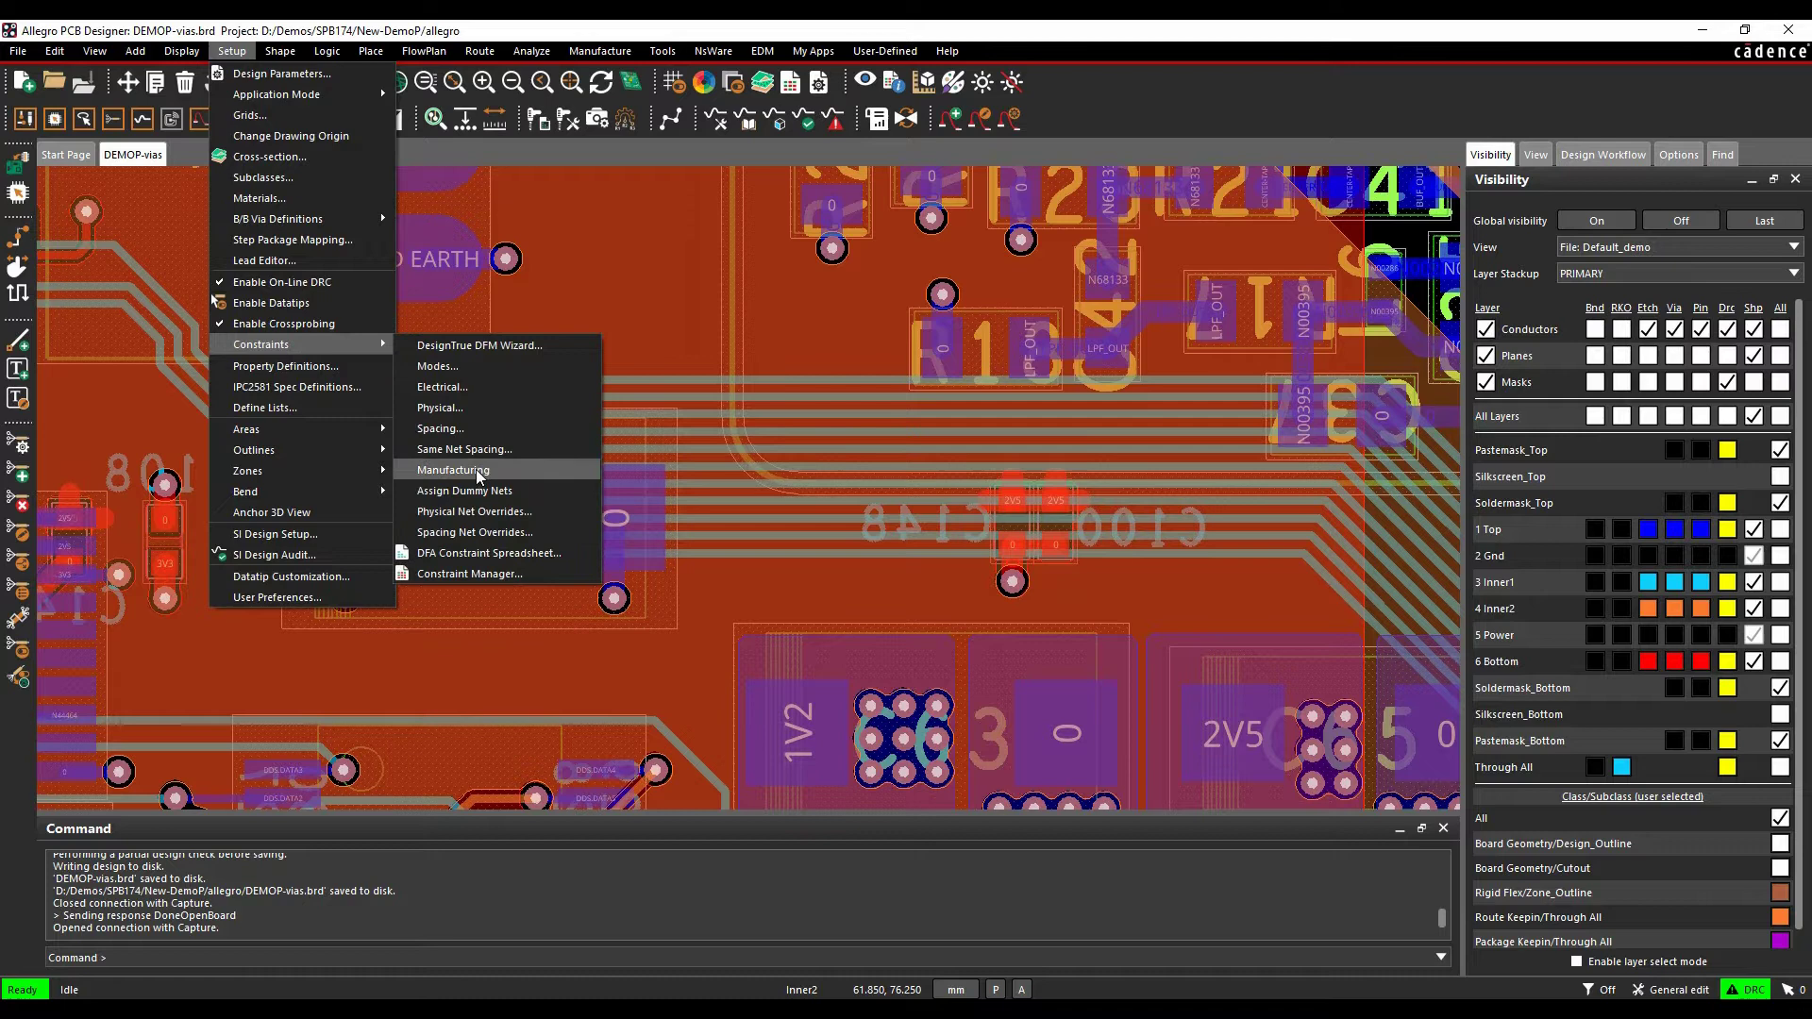
pyautogui.click(457, 387)
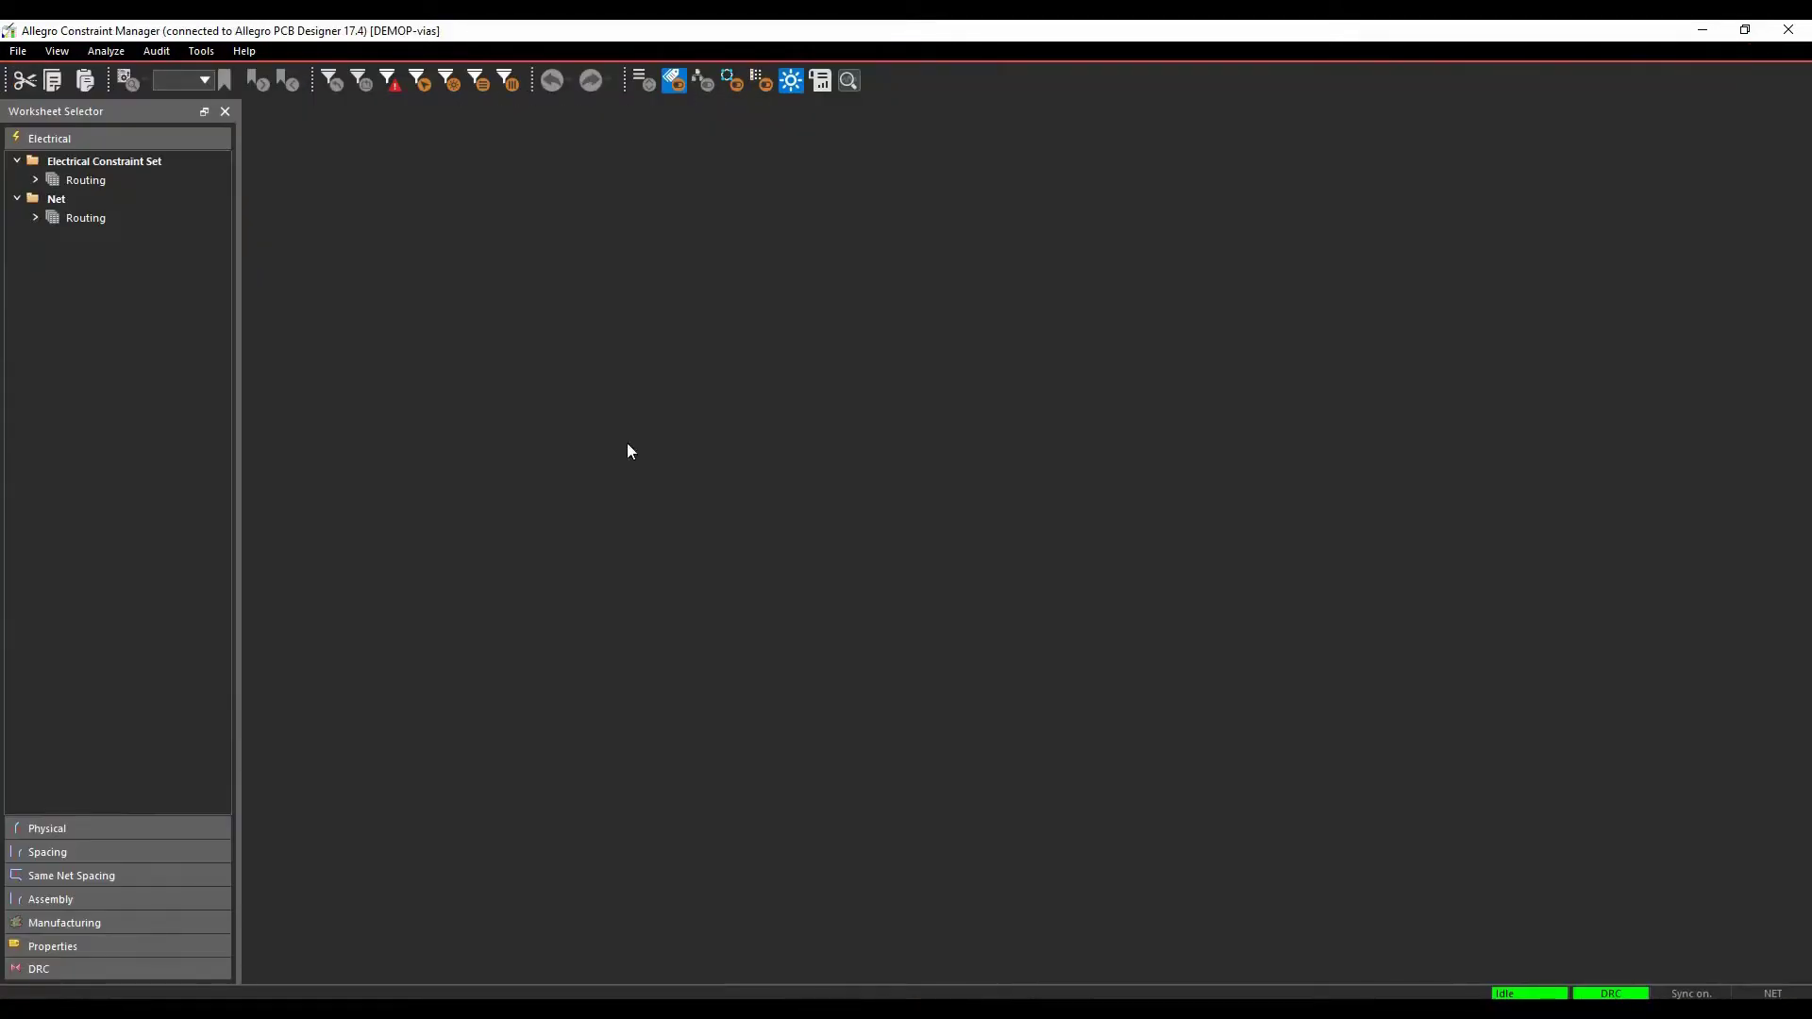
# - Show the Electrical Constraint Set Routing > Vias worksheet and expand Net > Routing
pyautogui.click(130, 164)
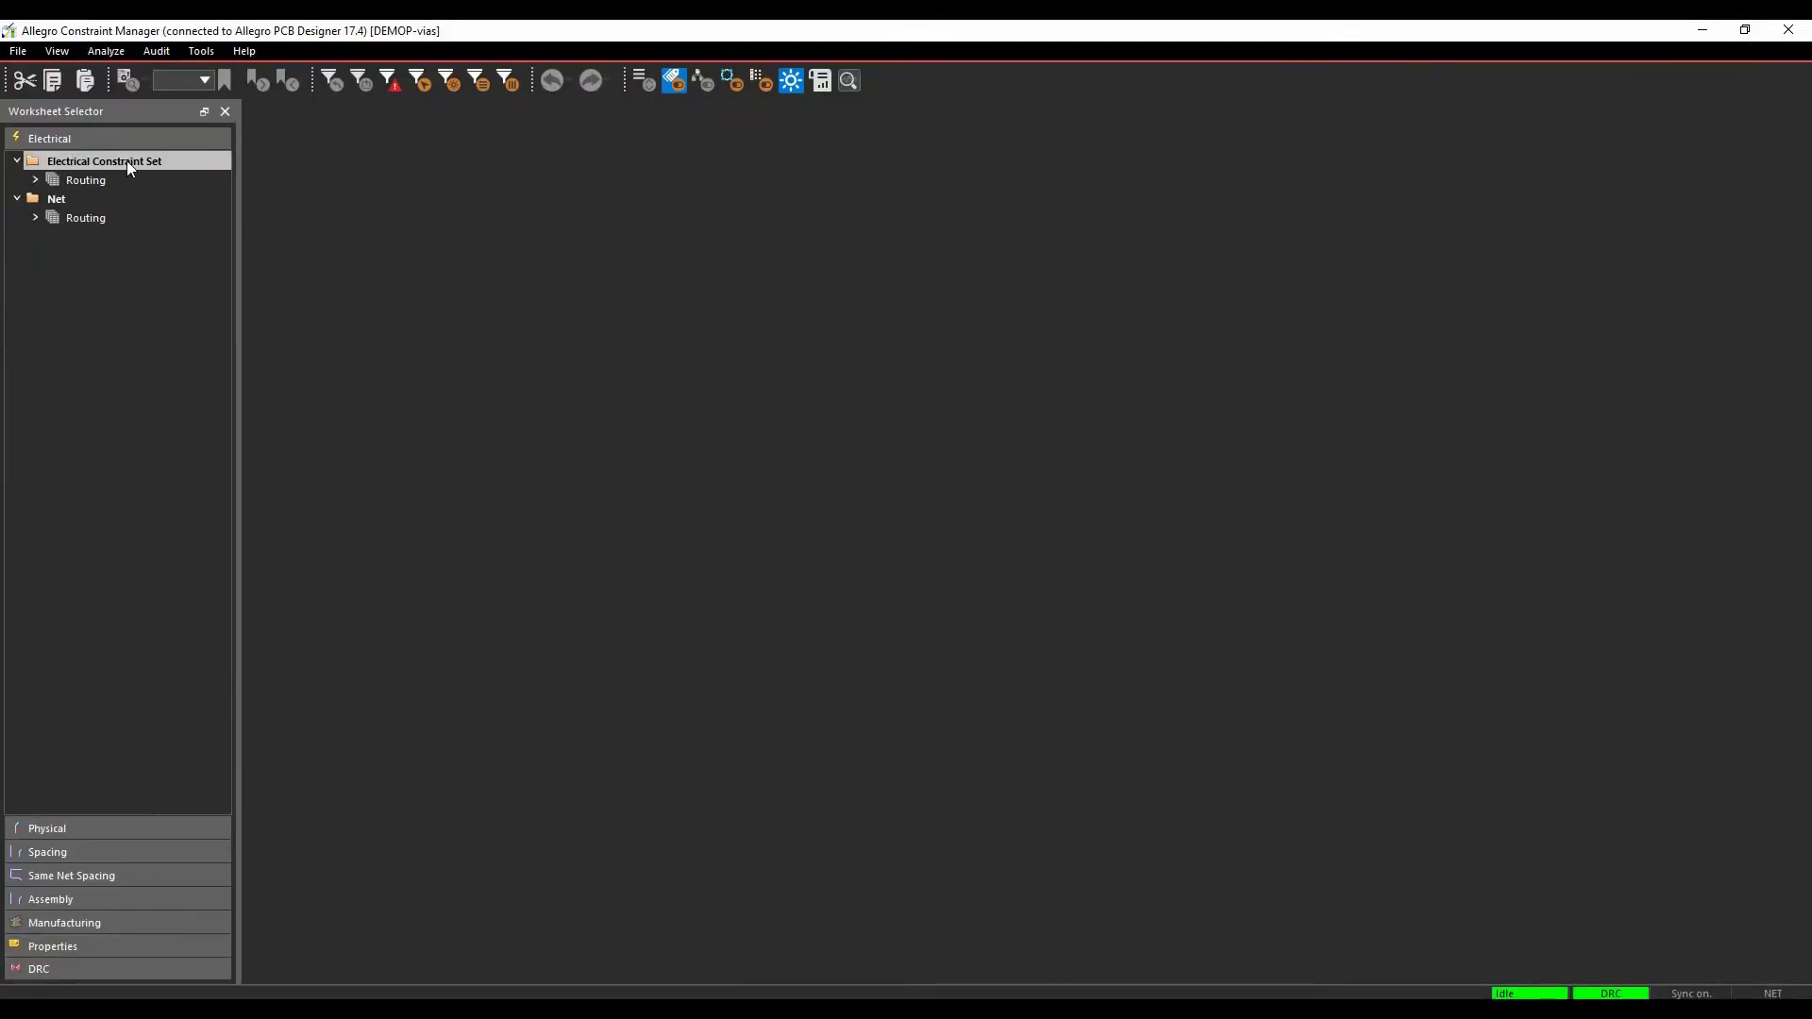
pyautogui.click(36, 179)
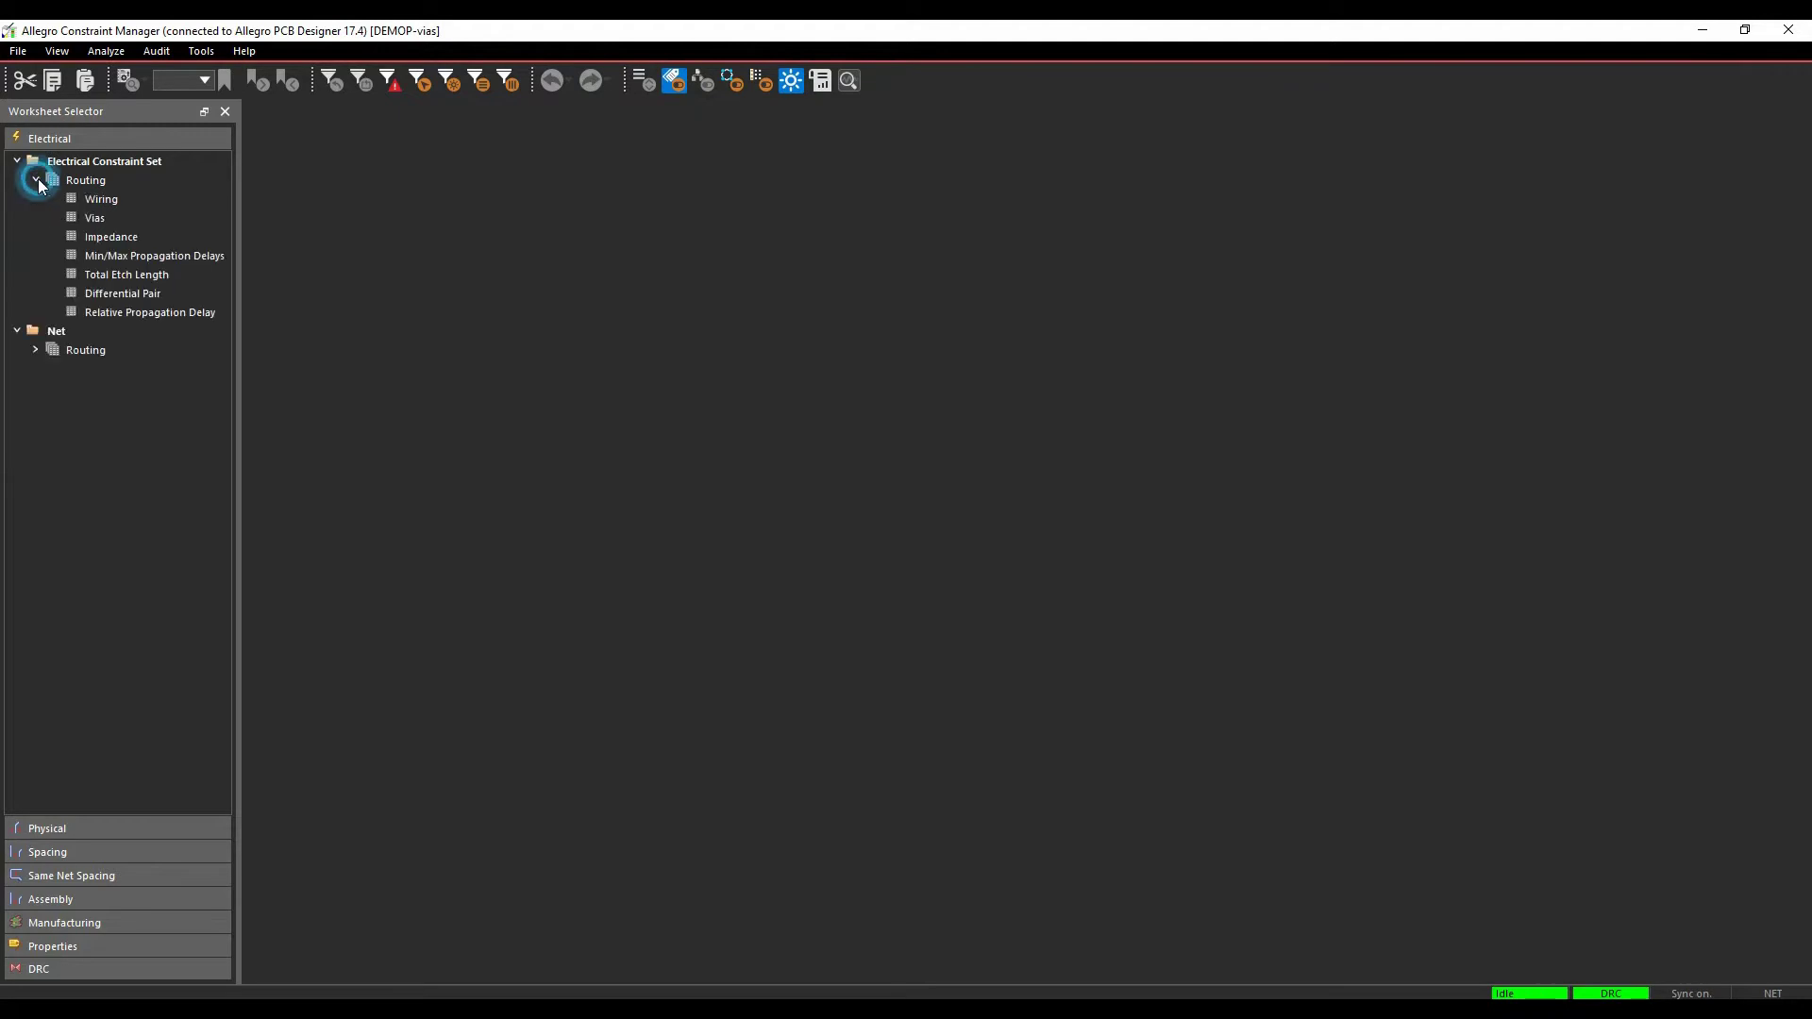
pyautogui.click(93, 222)
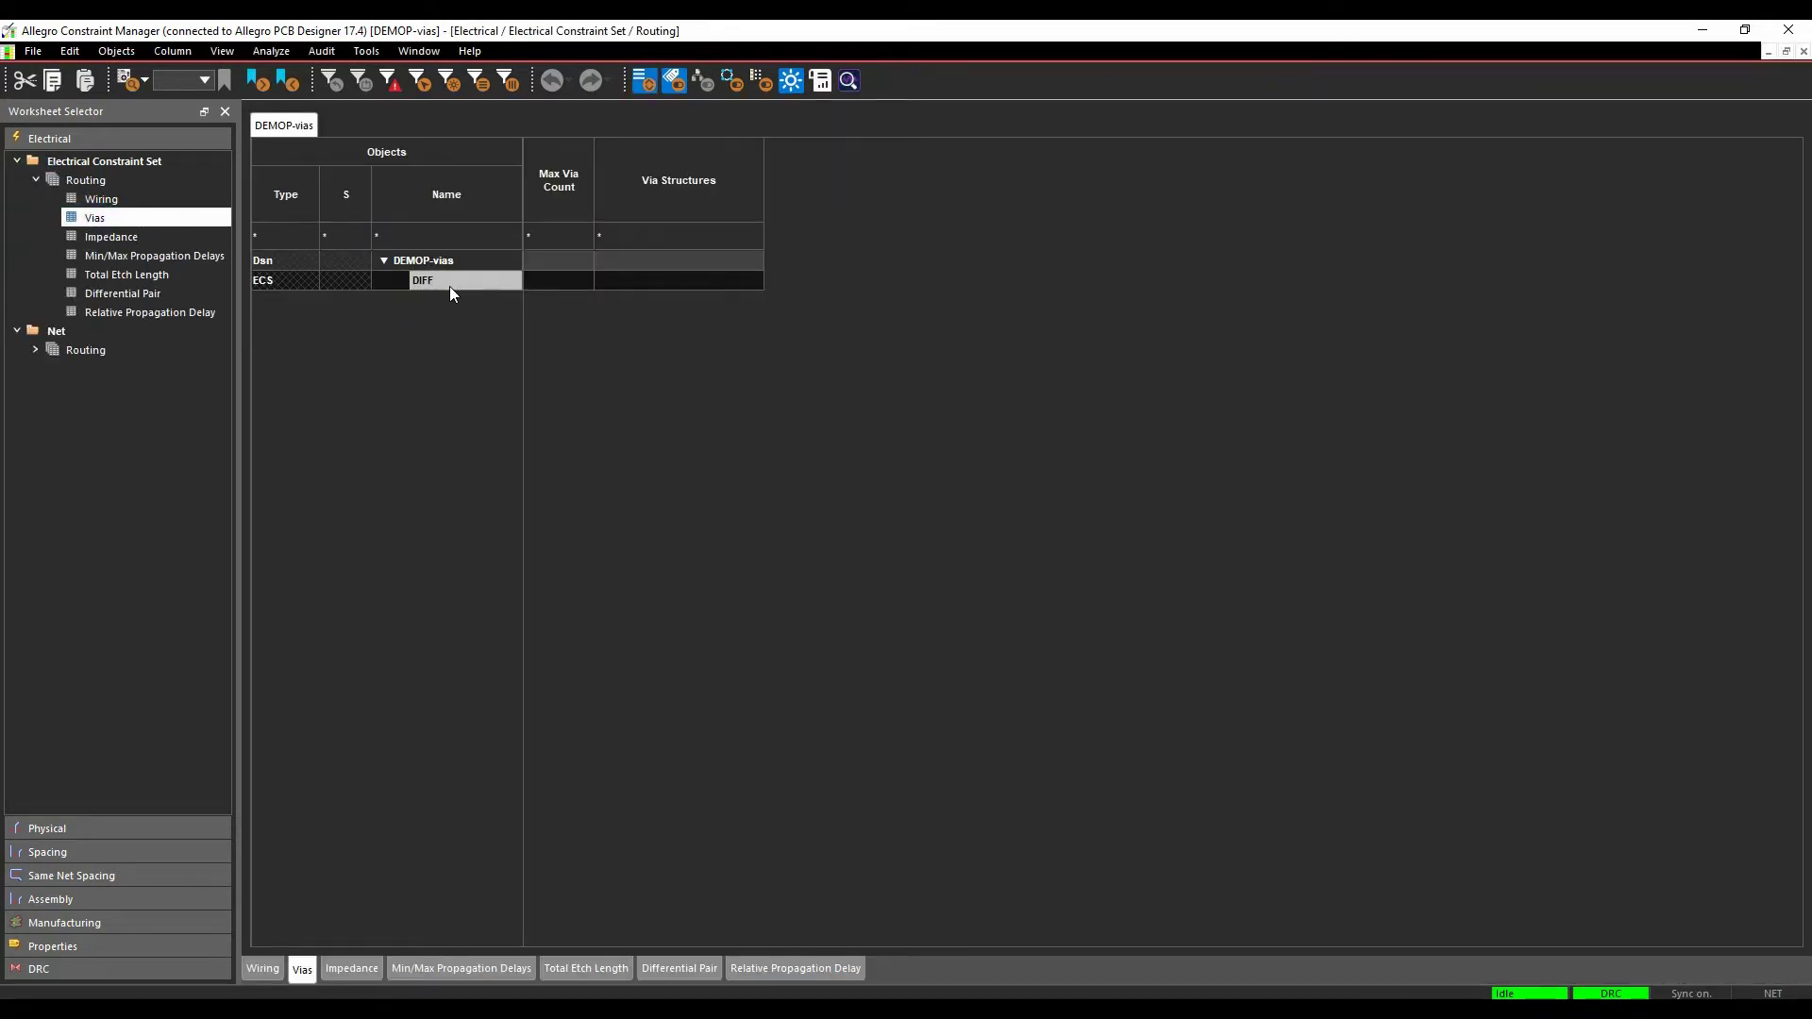
pyautogui.click(36, 350)
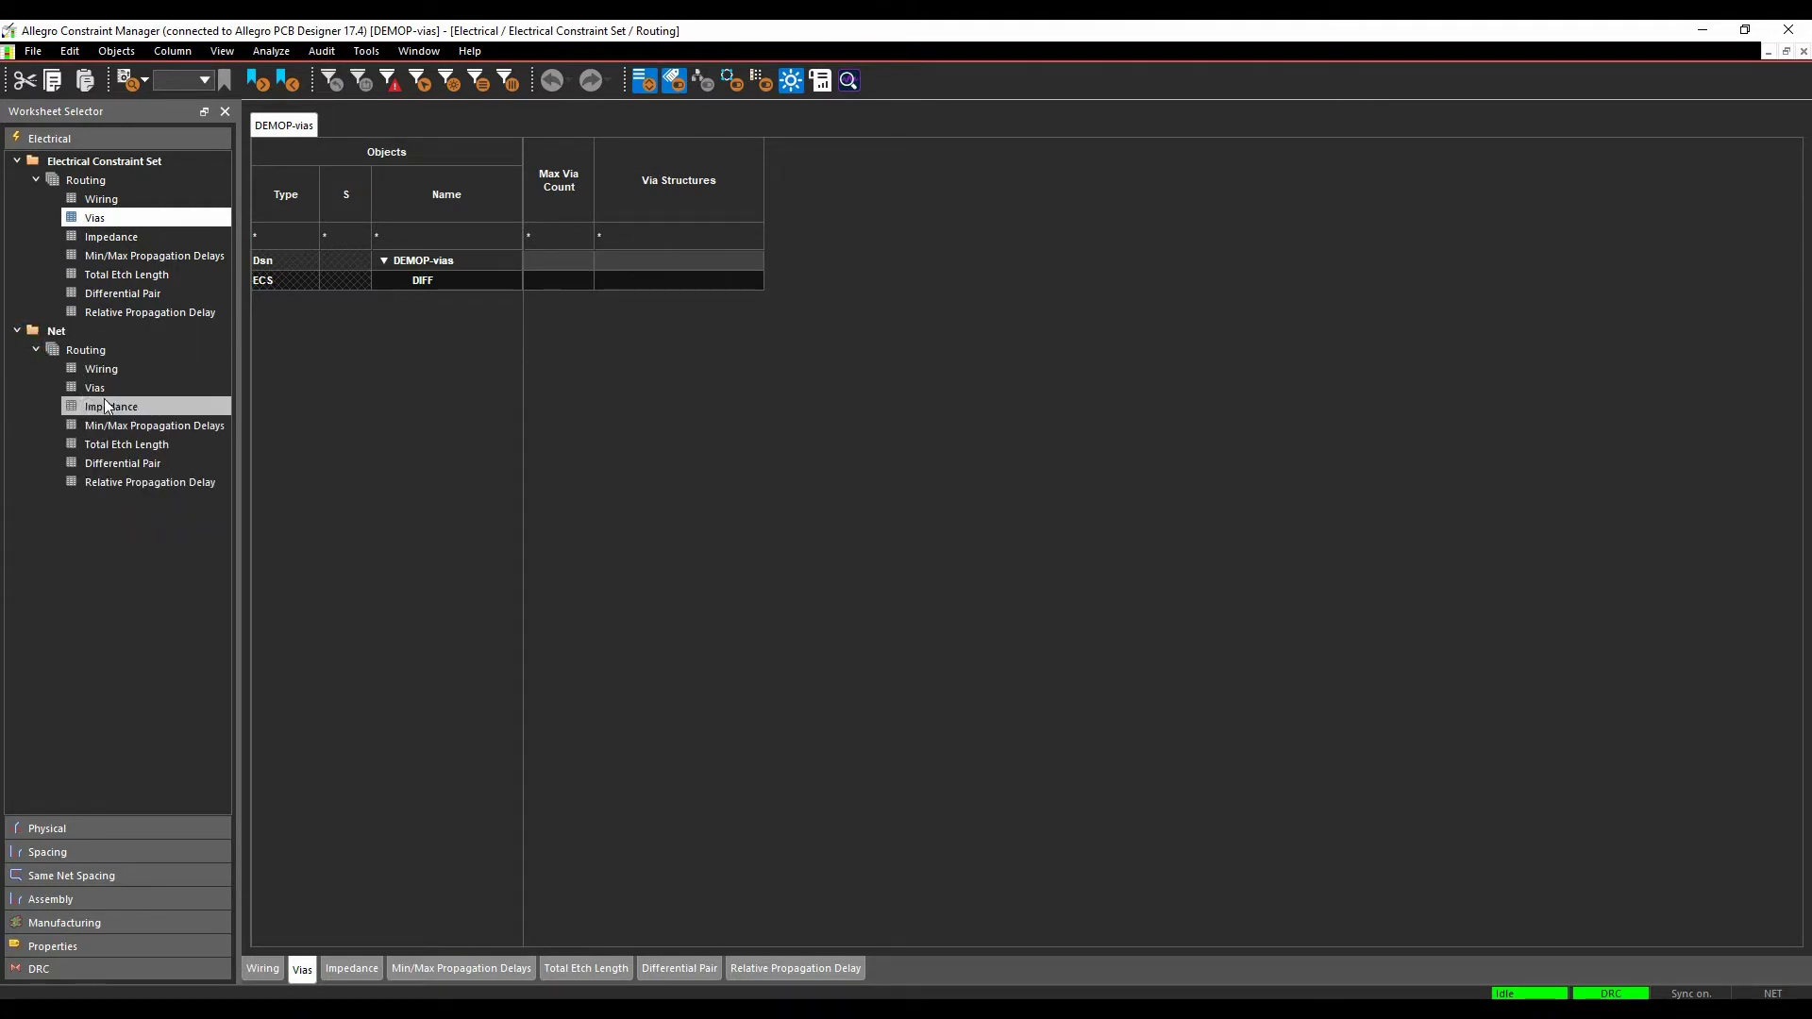
# - Create a new electrical constraint set named MATCH_VIAS from the DIFF set
pyautogui.rightClick(449, 279)
pyautogui.click(550, 483)
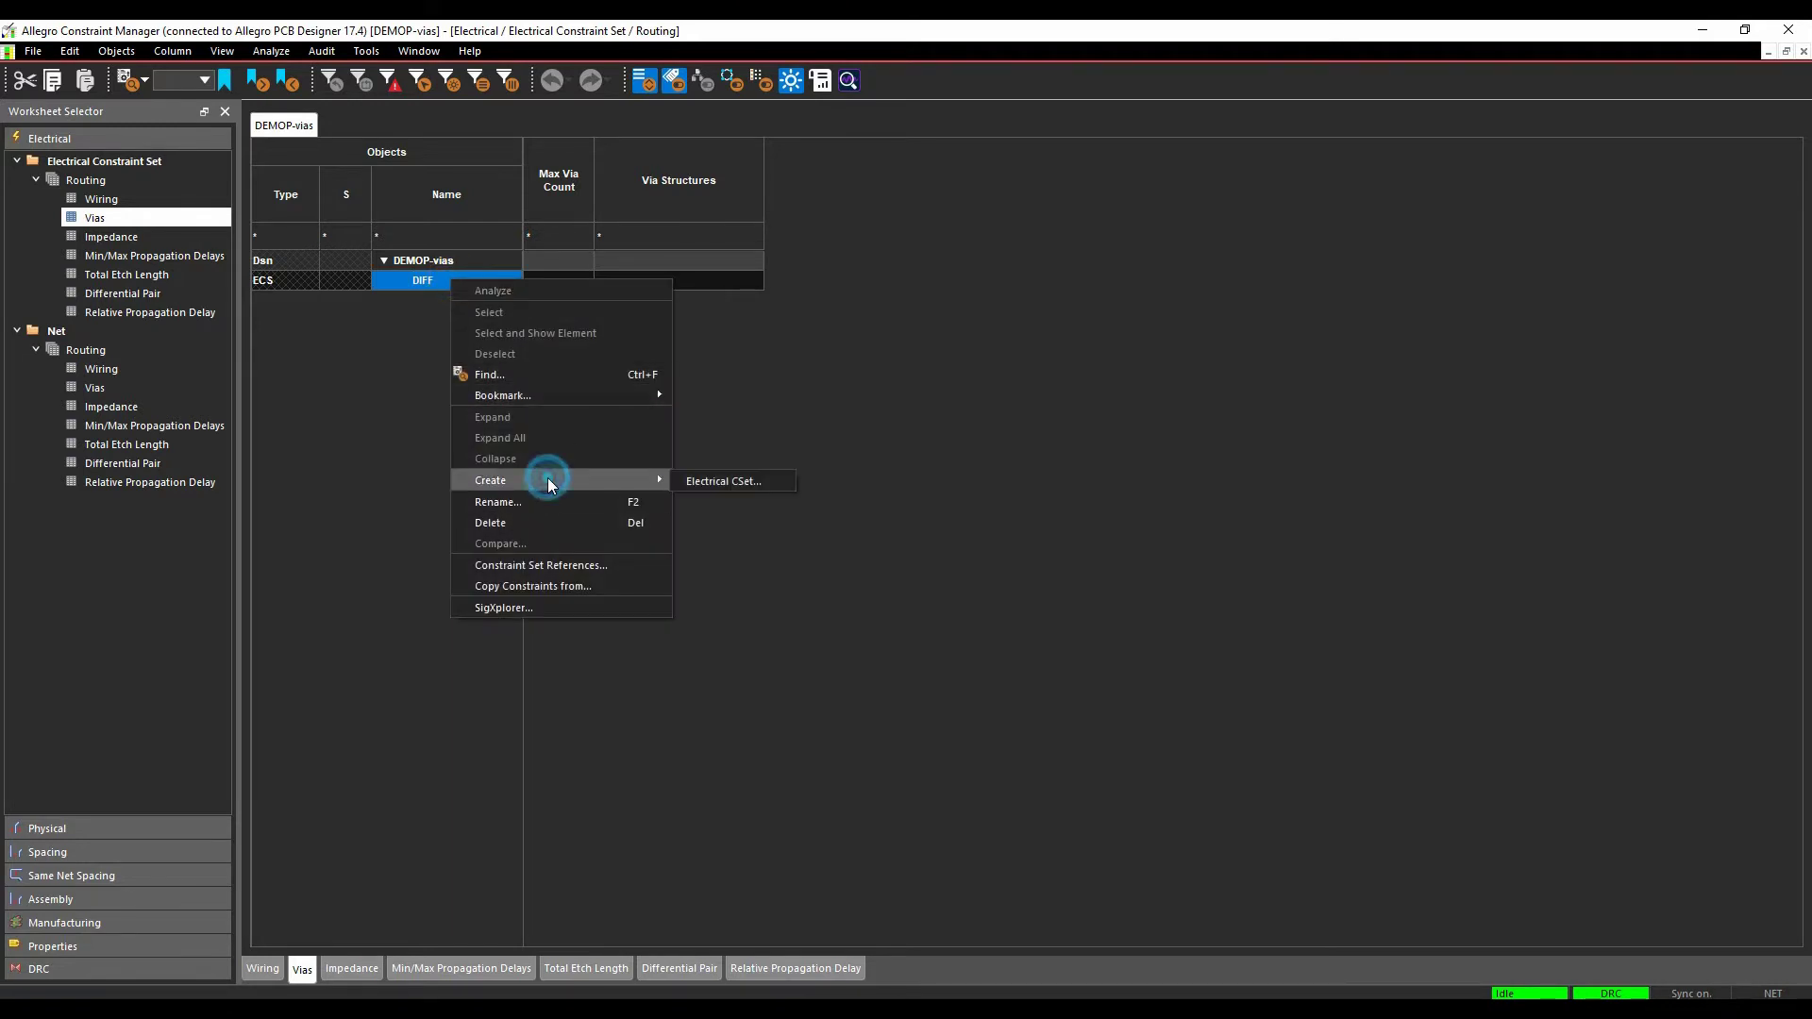
pyautogui.click(744, 483)
pyautogui.write('MATCH')
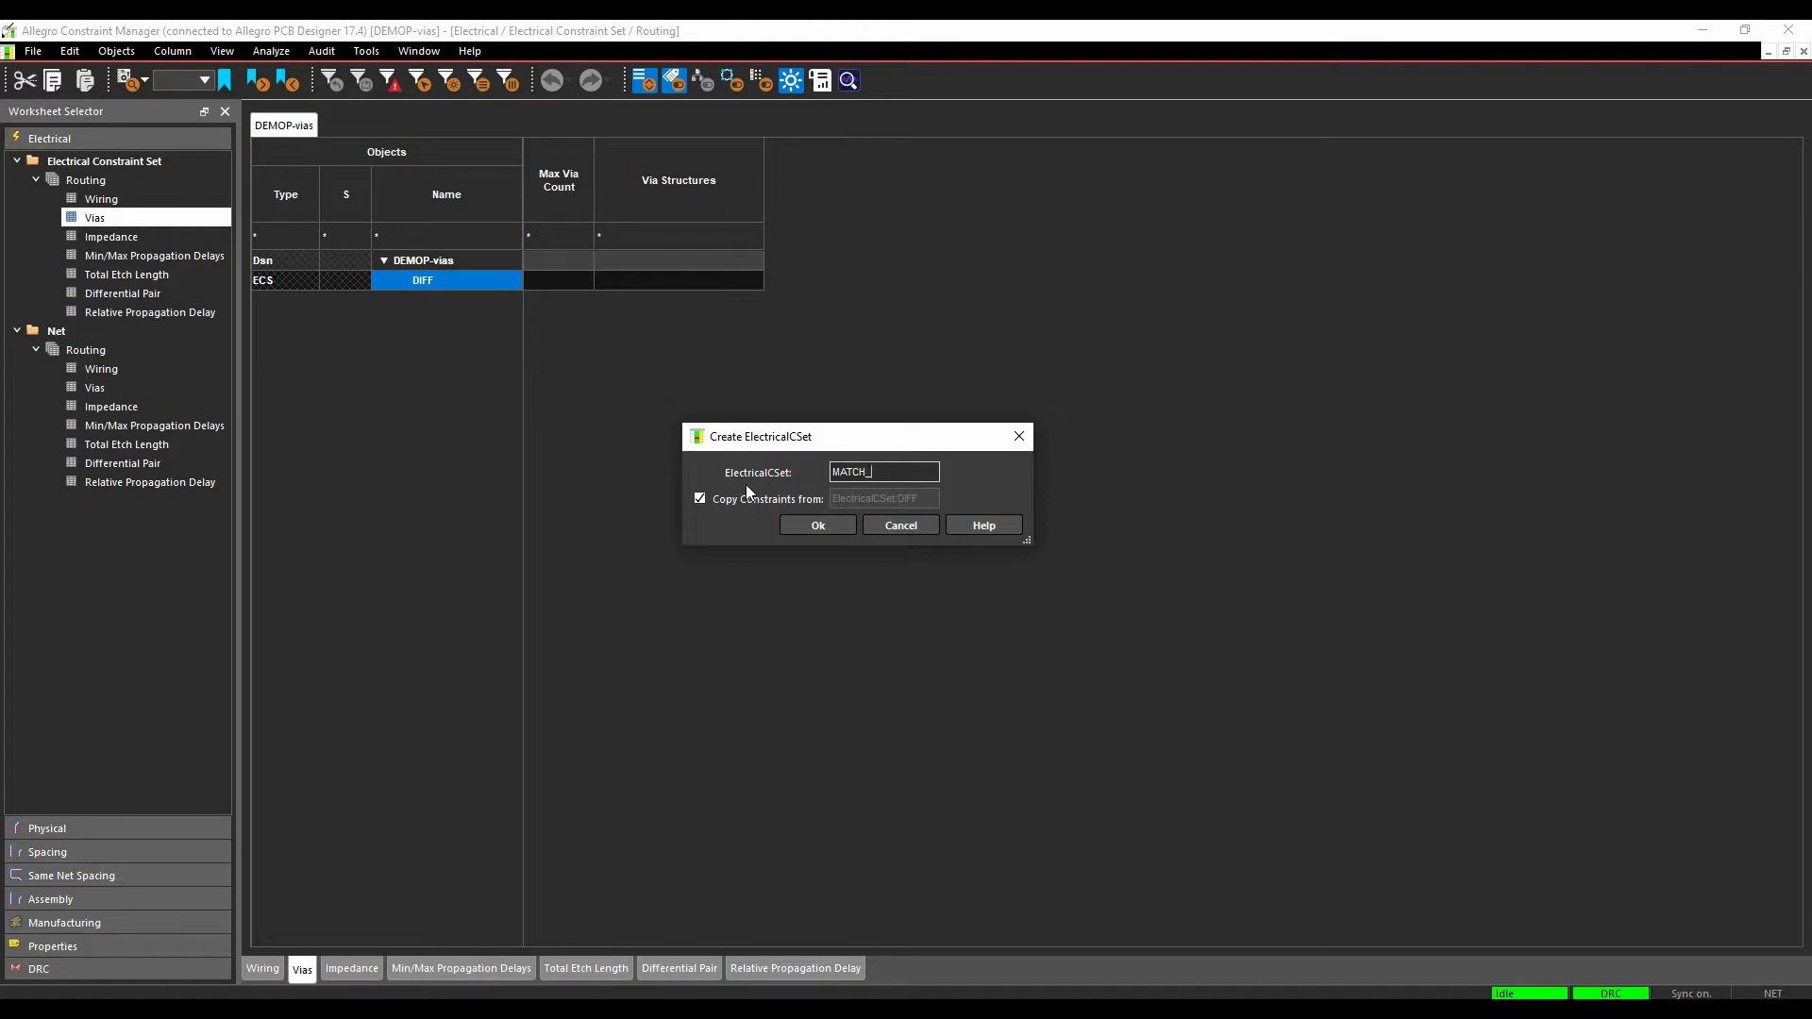
pyautogui.write('_VIAS')
pyautogui.click(811, 525)
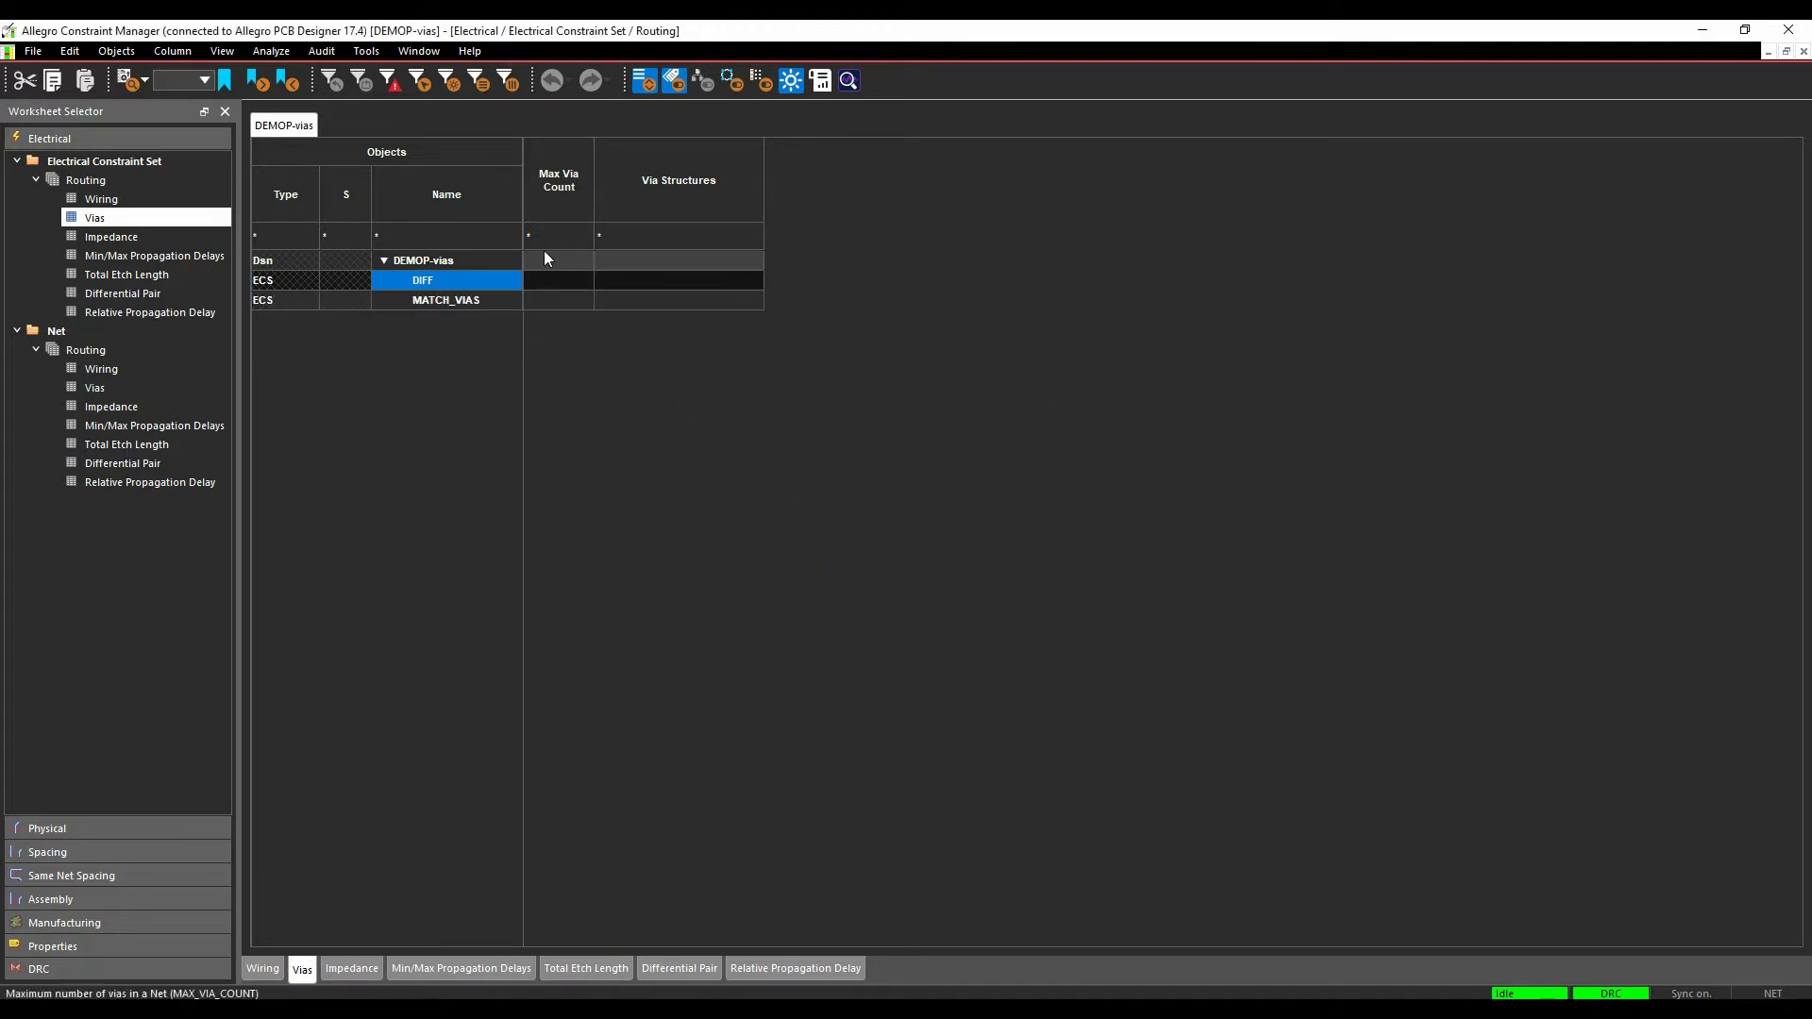
# - Set MATCH_VIAS Max Via Count to 2, leaving Via Structures unchanged
pyautogui.click(559, 306)
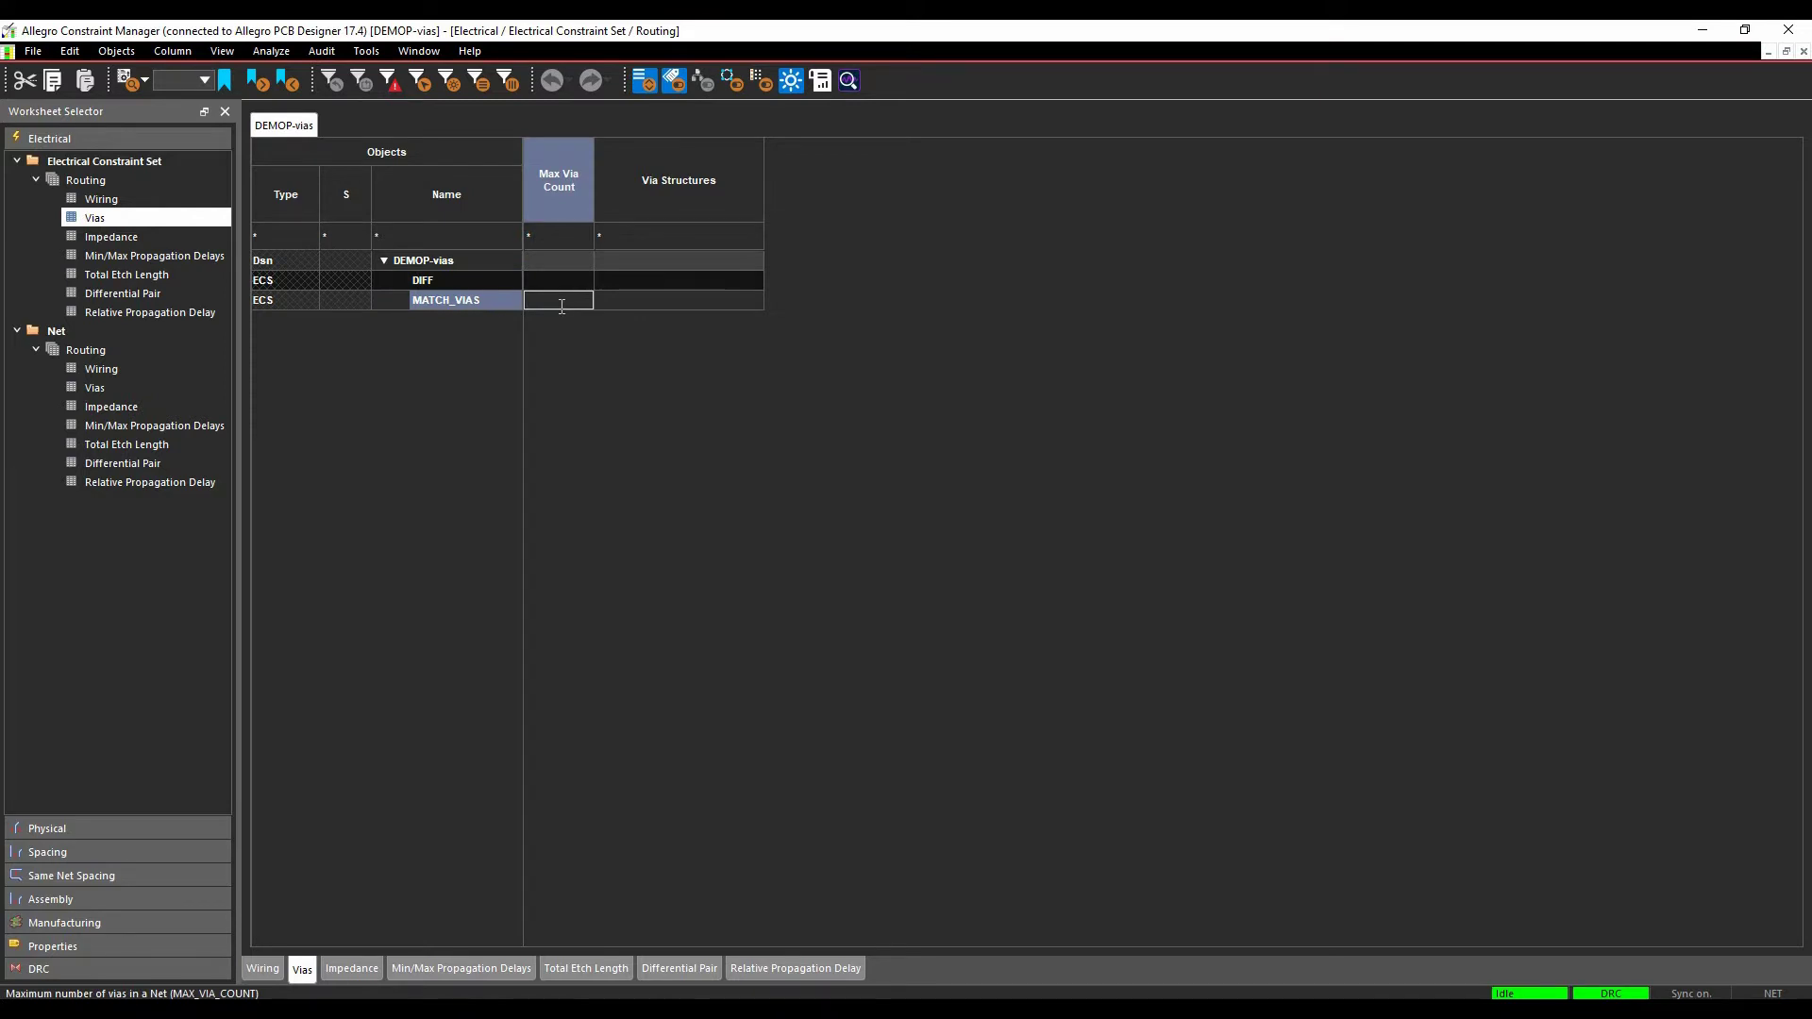
pyautogui.write('2')
pyautogui.press('Tab')
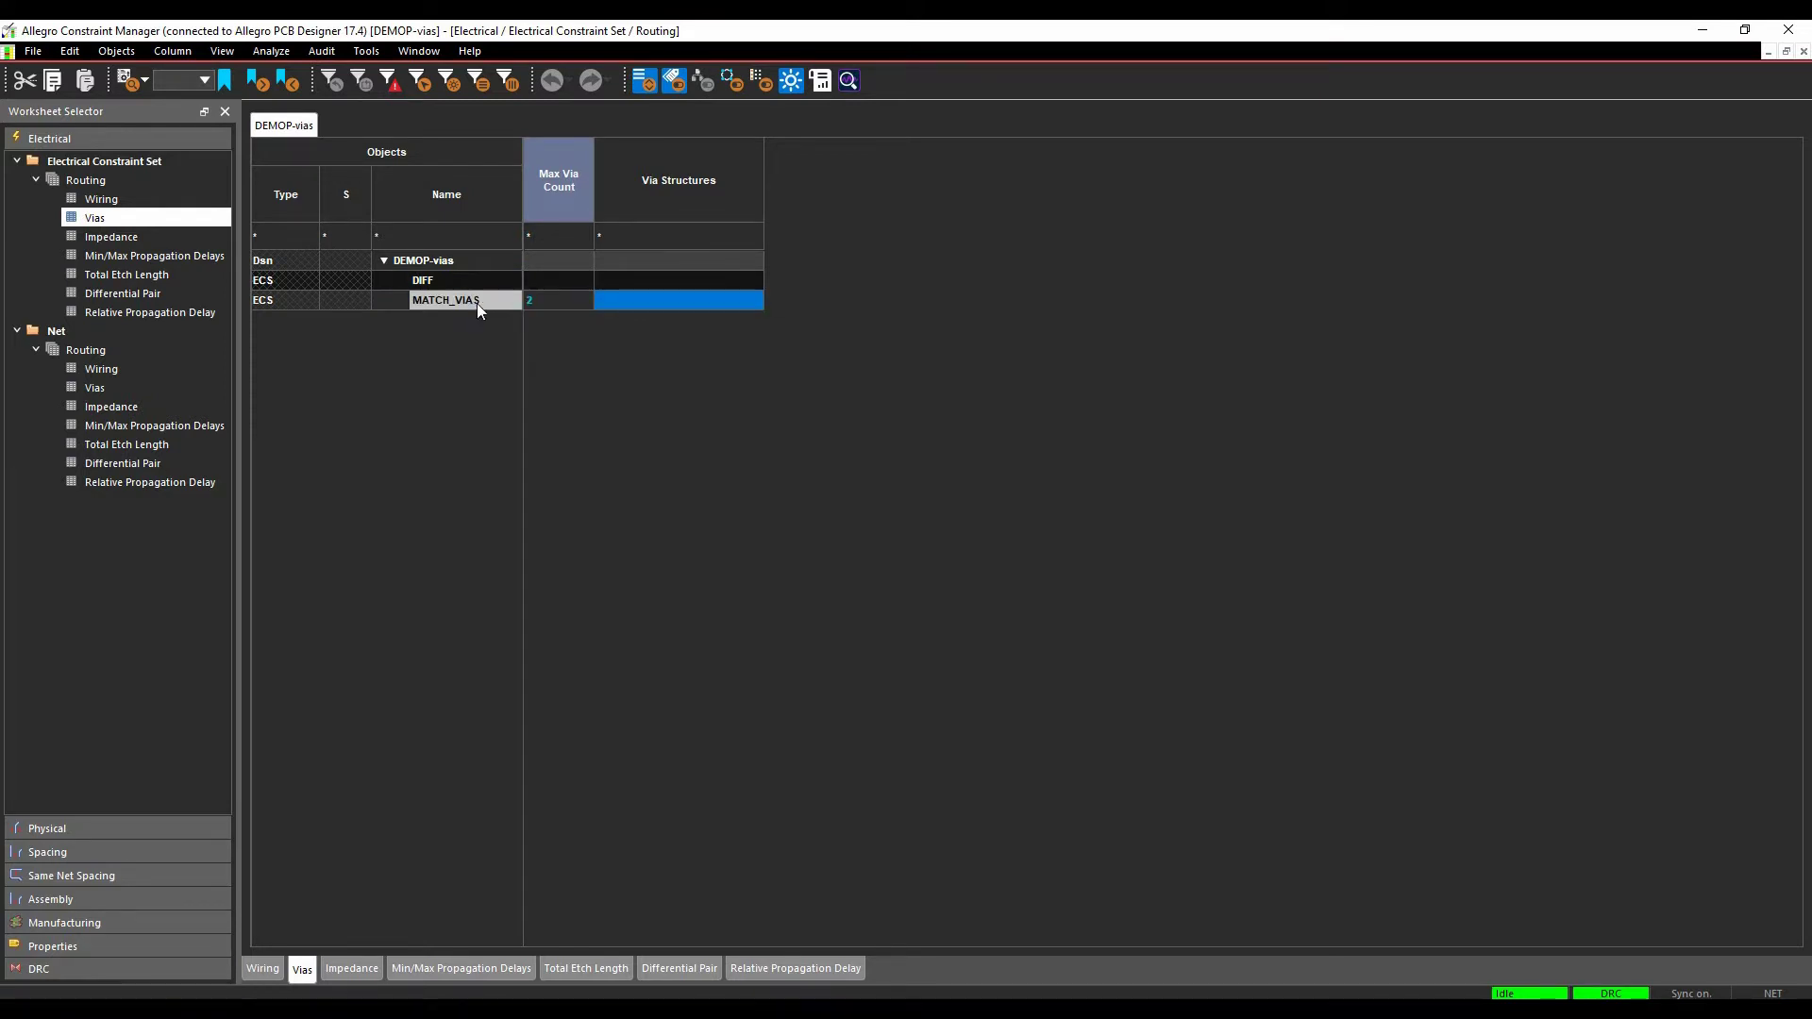
pyautogui.click(693, 303)
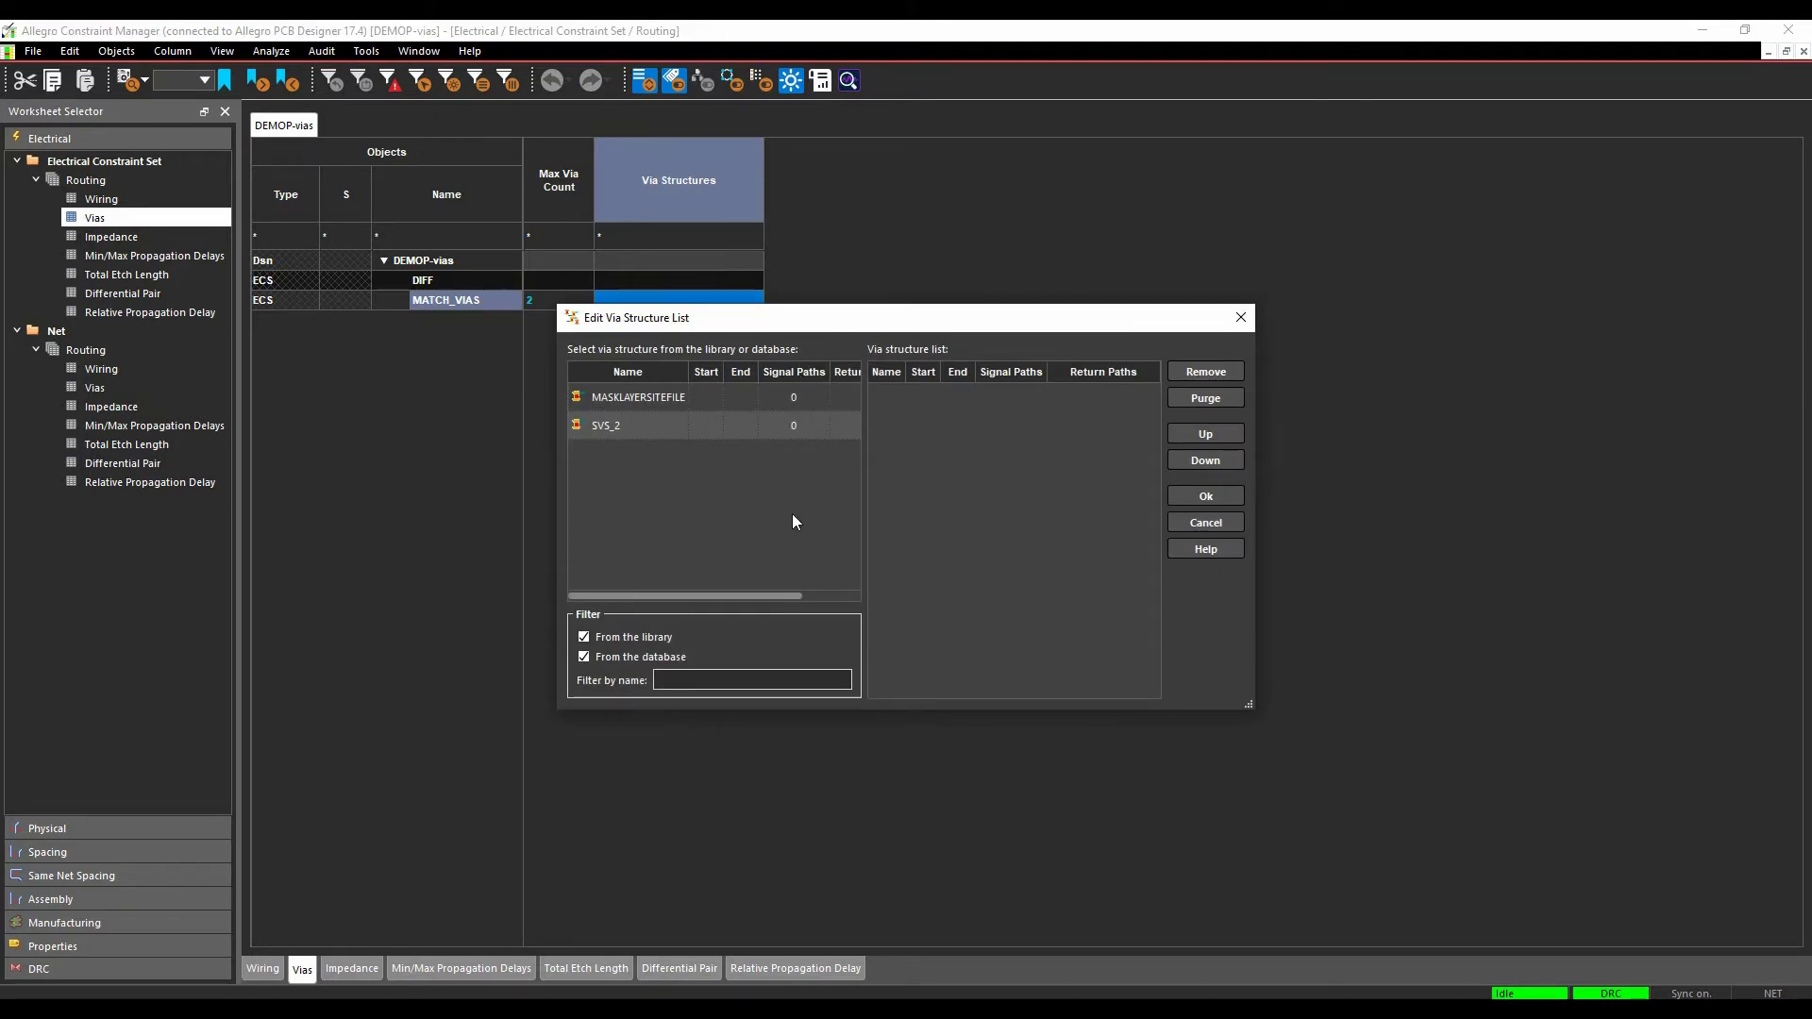
pyautogui.click(1217, 522)
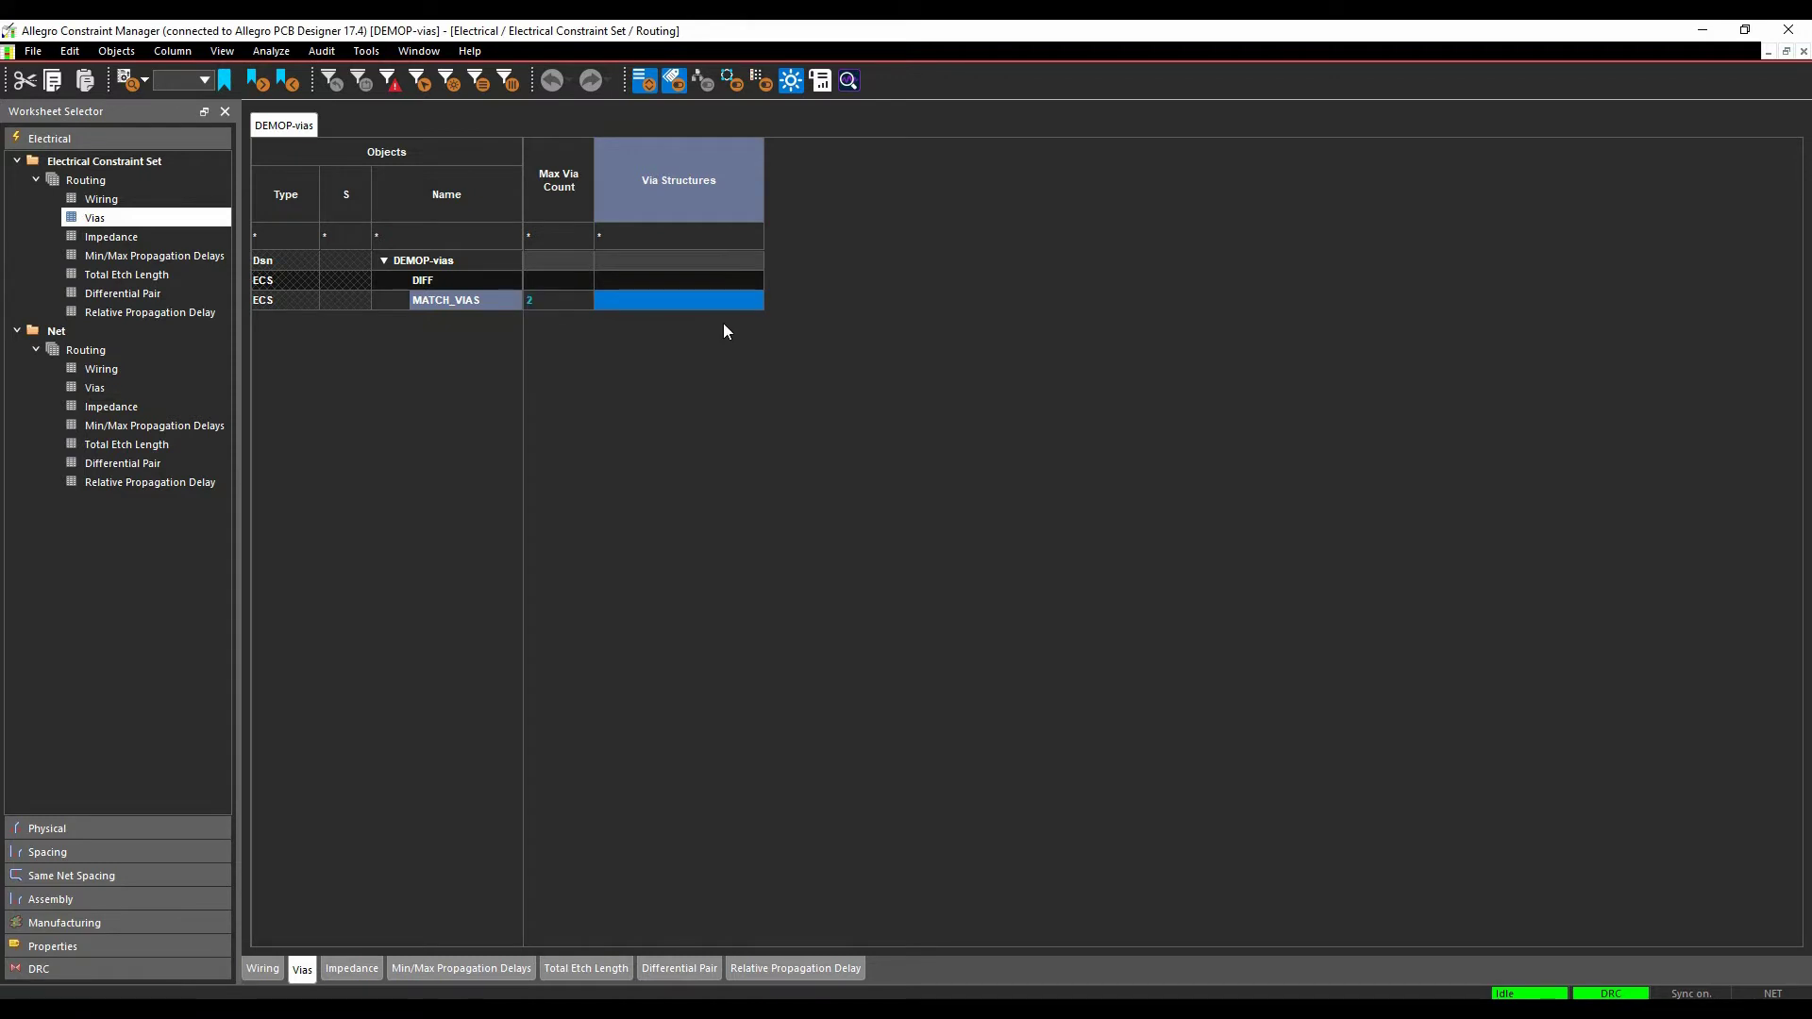
# - In Net Vias, make the ten DATA1 nets (CLKA through WSTAT_L) a net class named VIAS
pyautogui.click(99, 390)
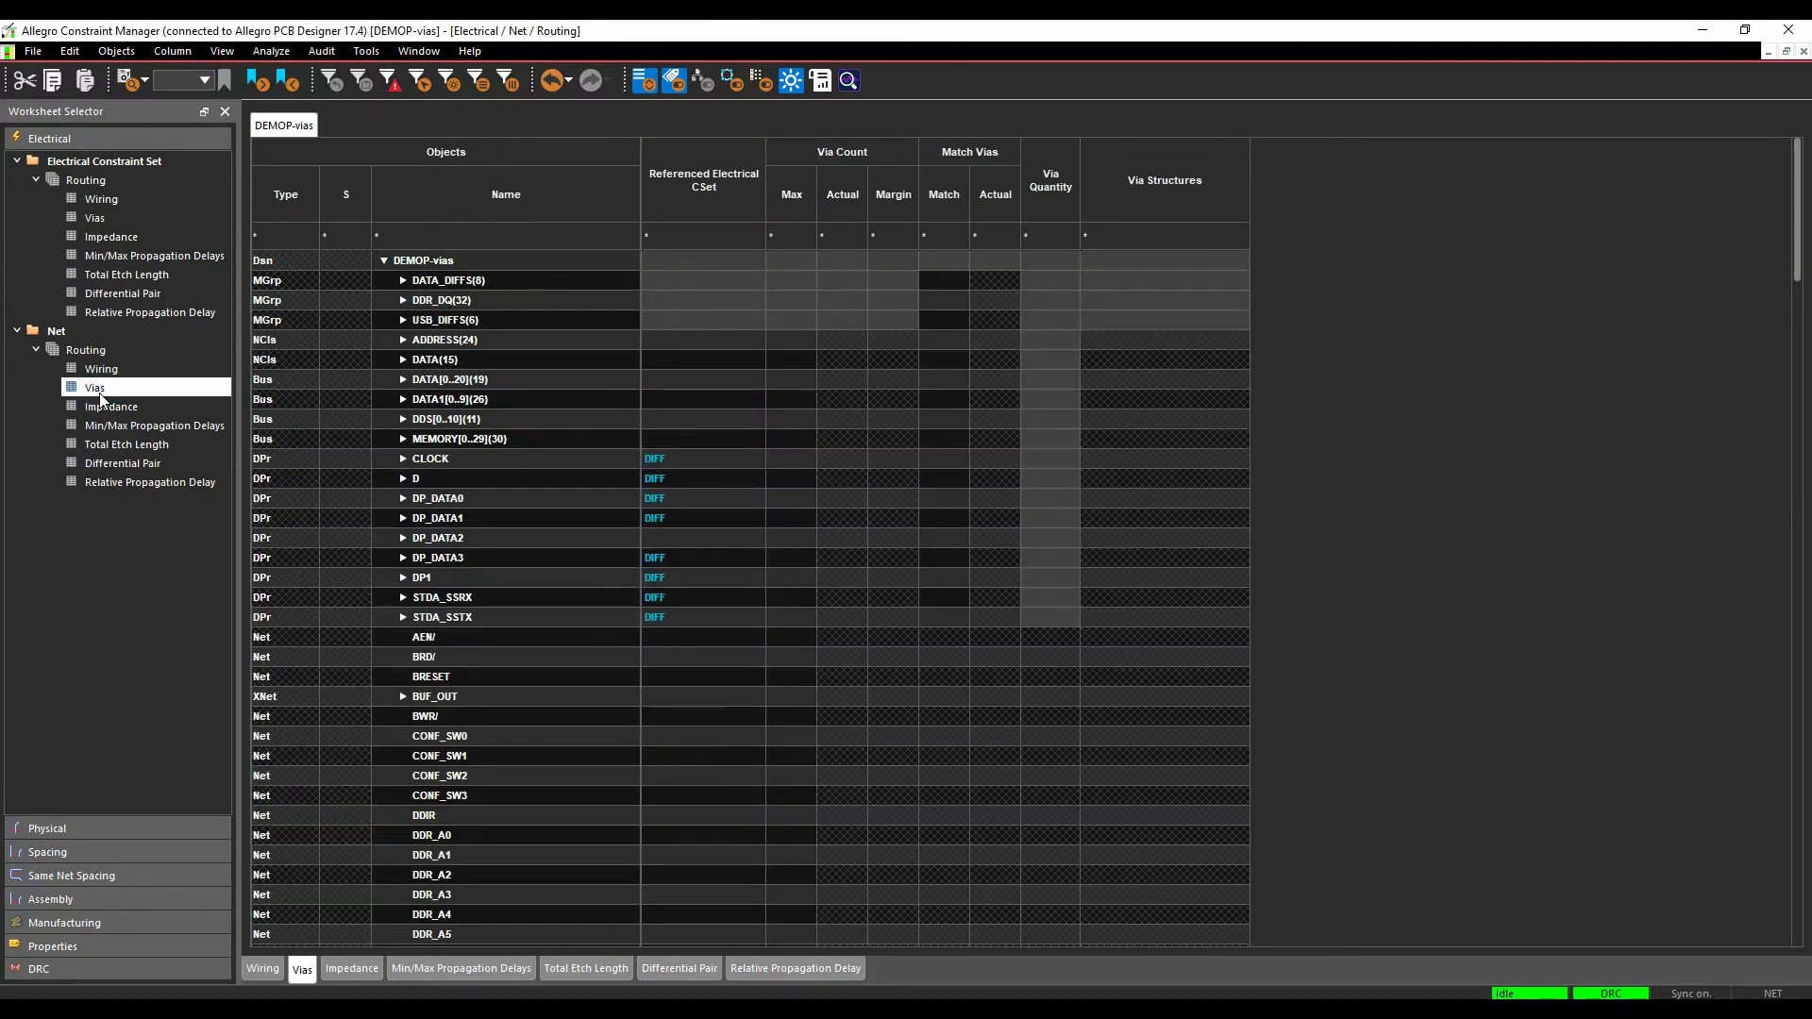
pyautogui.click(479, 493)
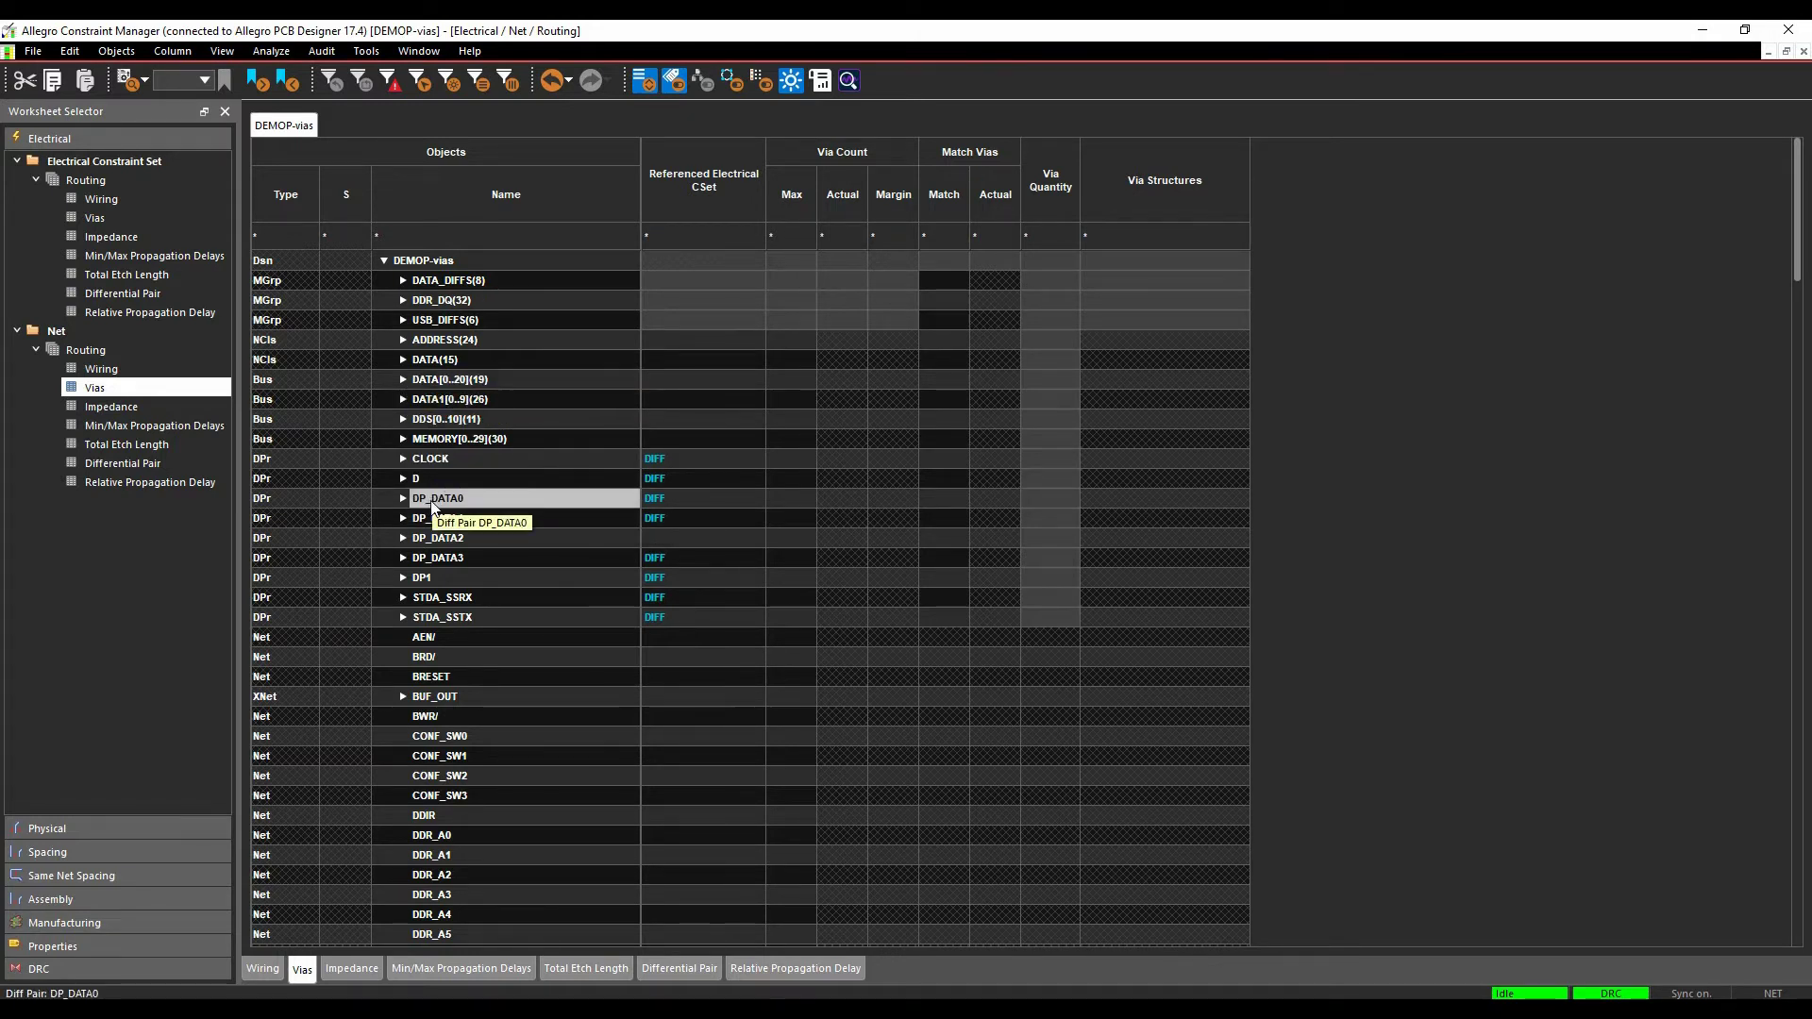
pyautogui.click(403, 399)
pyautogui.click(548, 421)
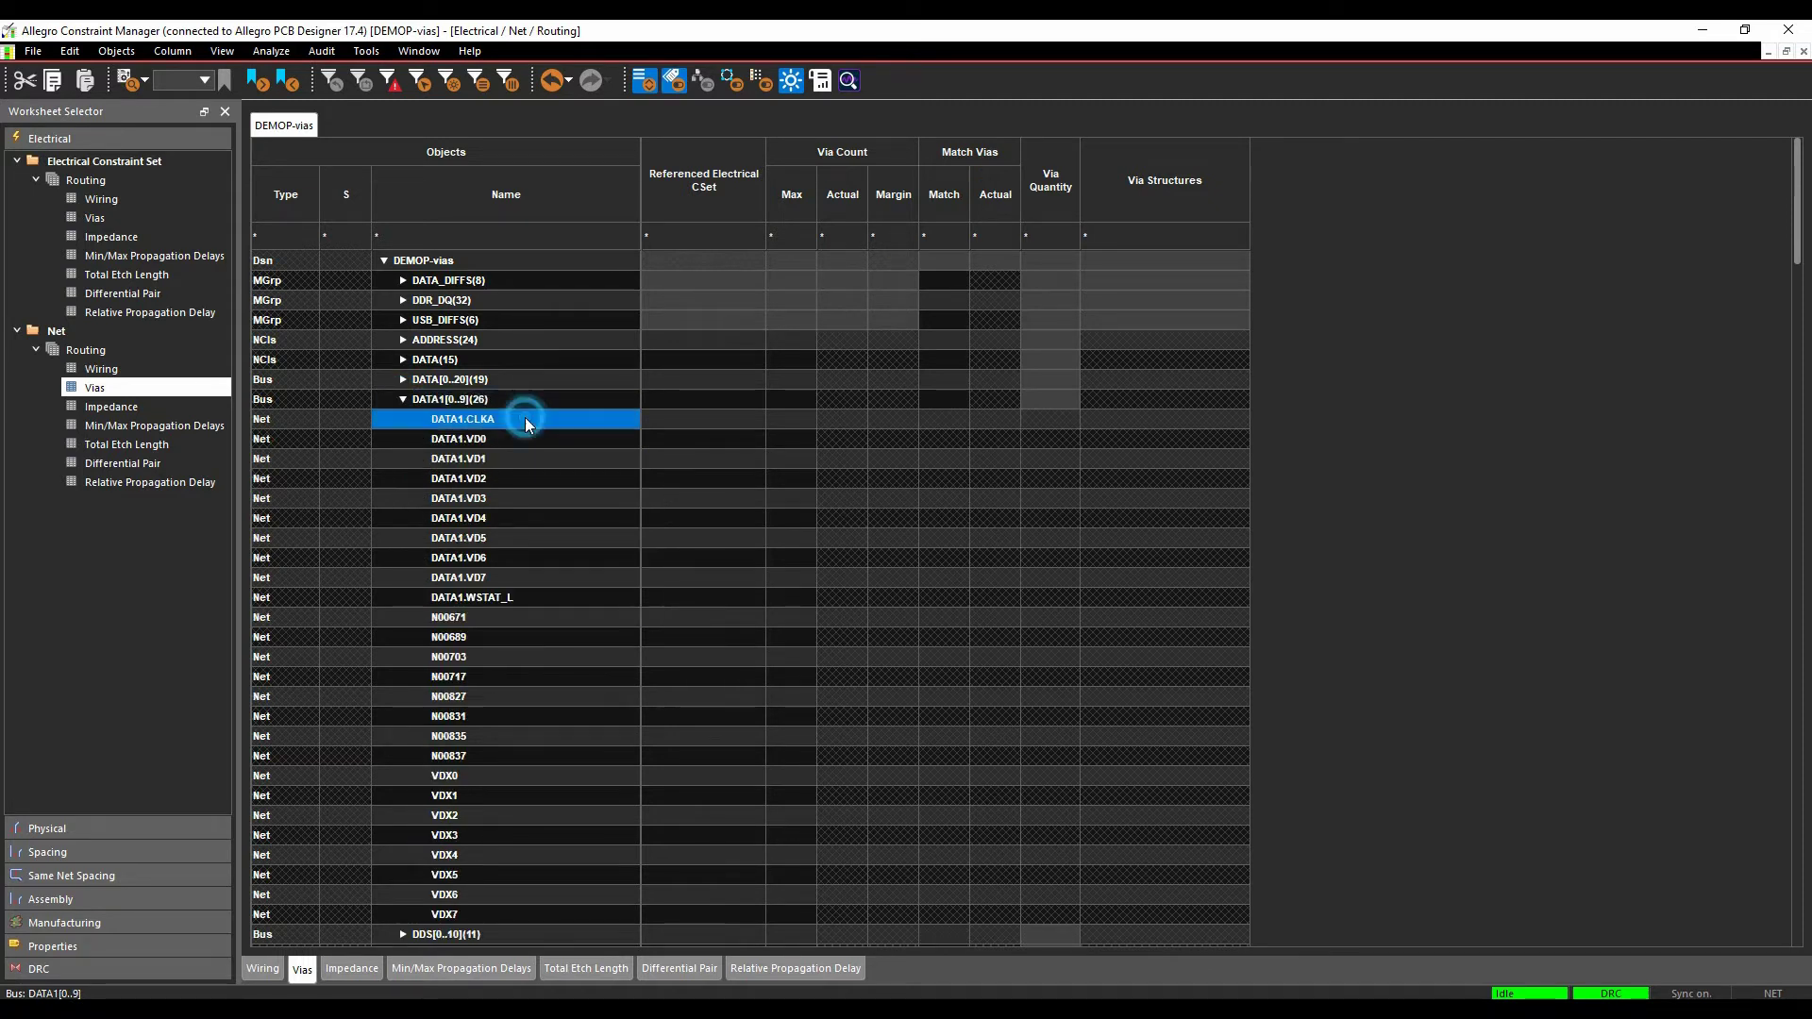
pyautogui.keyDown('shift'); pyautogui.click(477, 597); pyautogui.keyUp('shift')
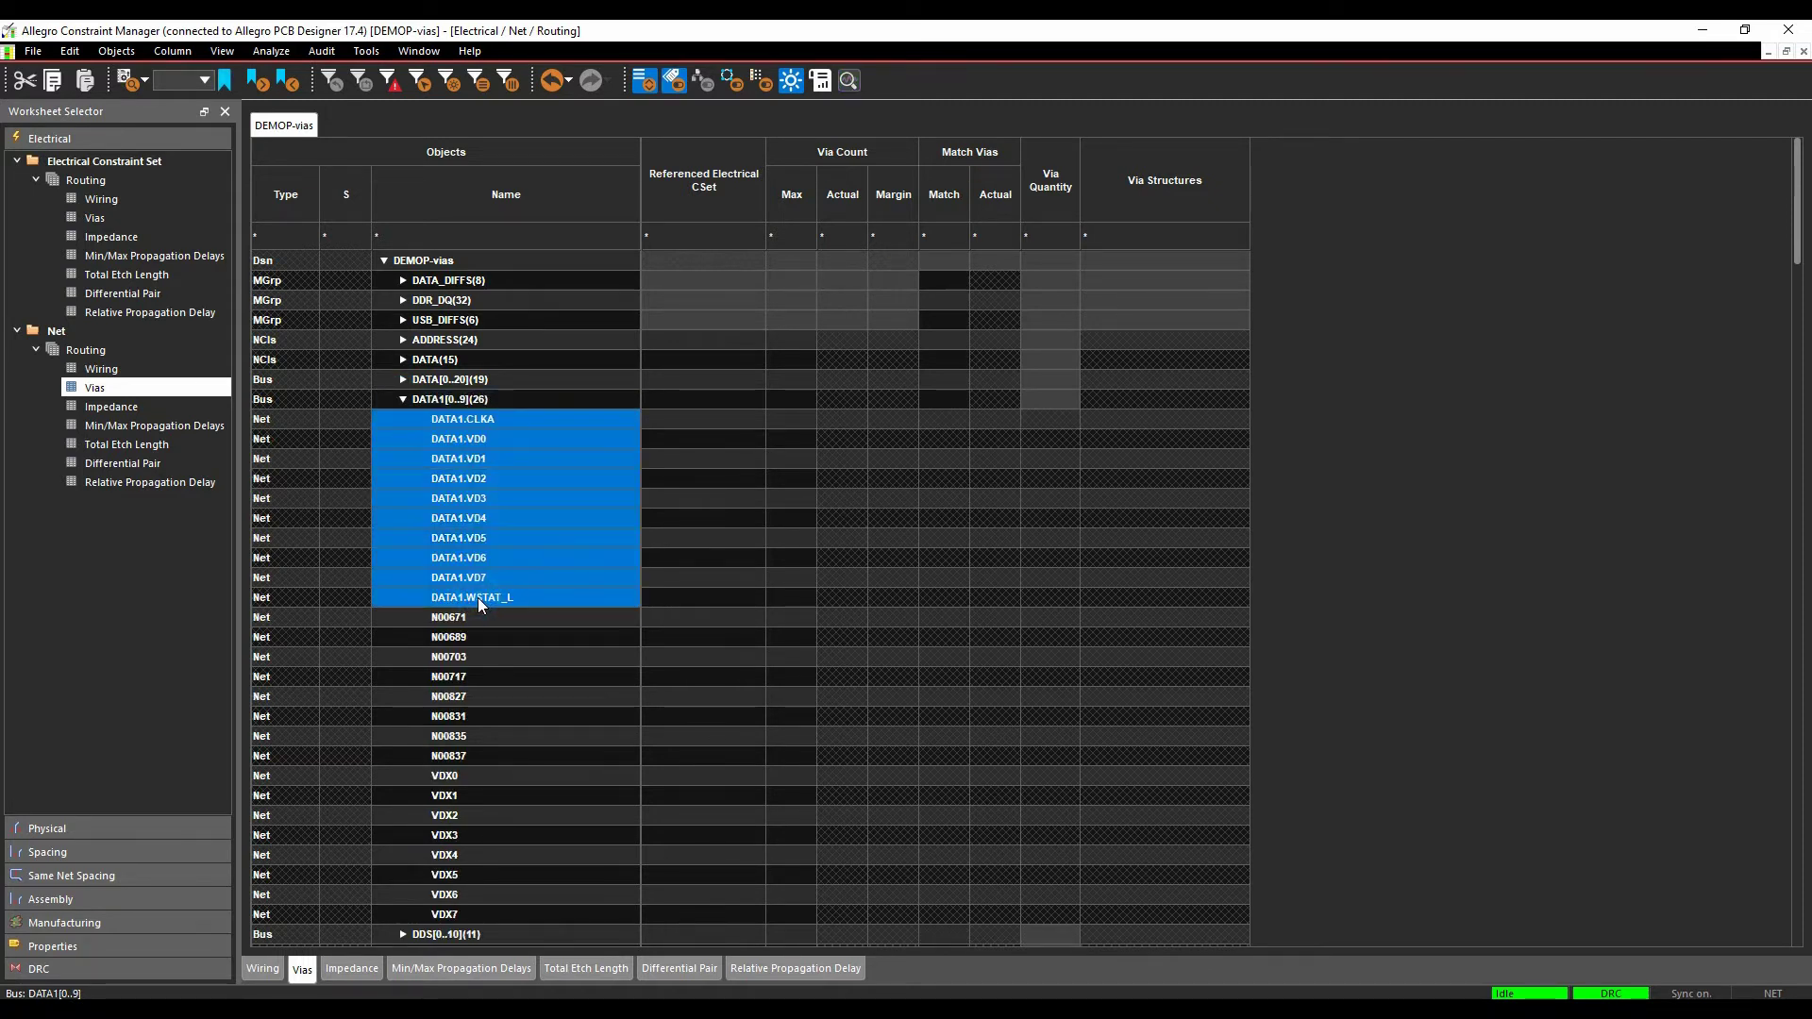
pyautogui.rightClick(481, 541)
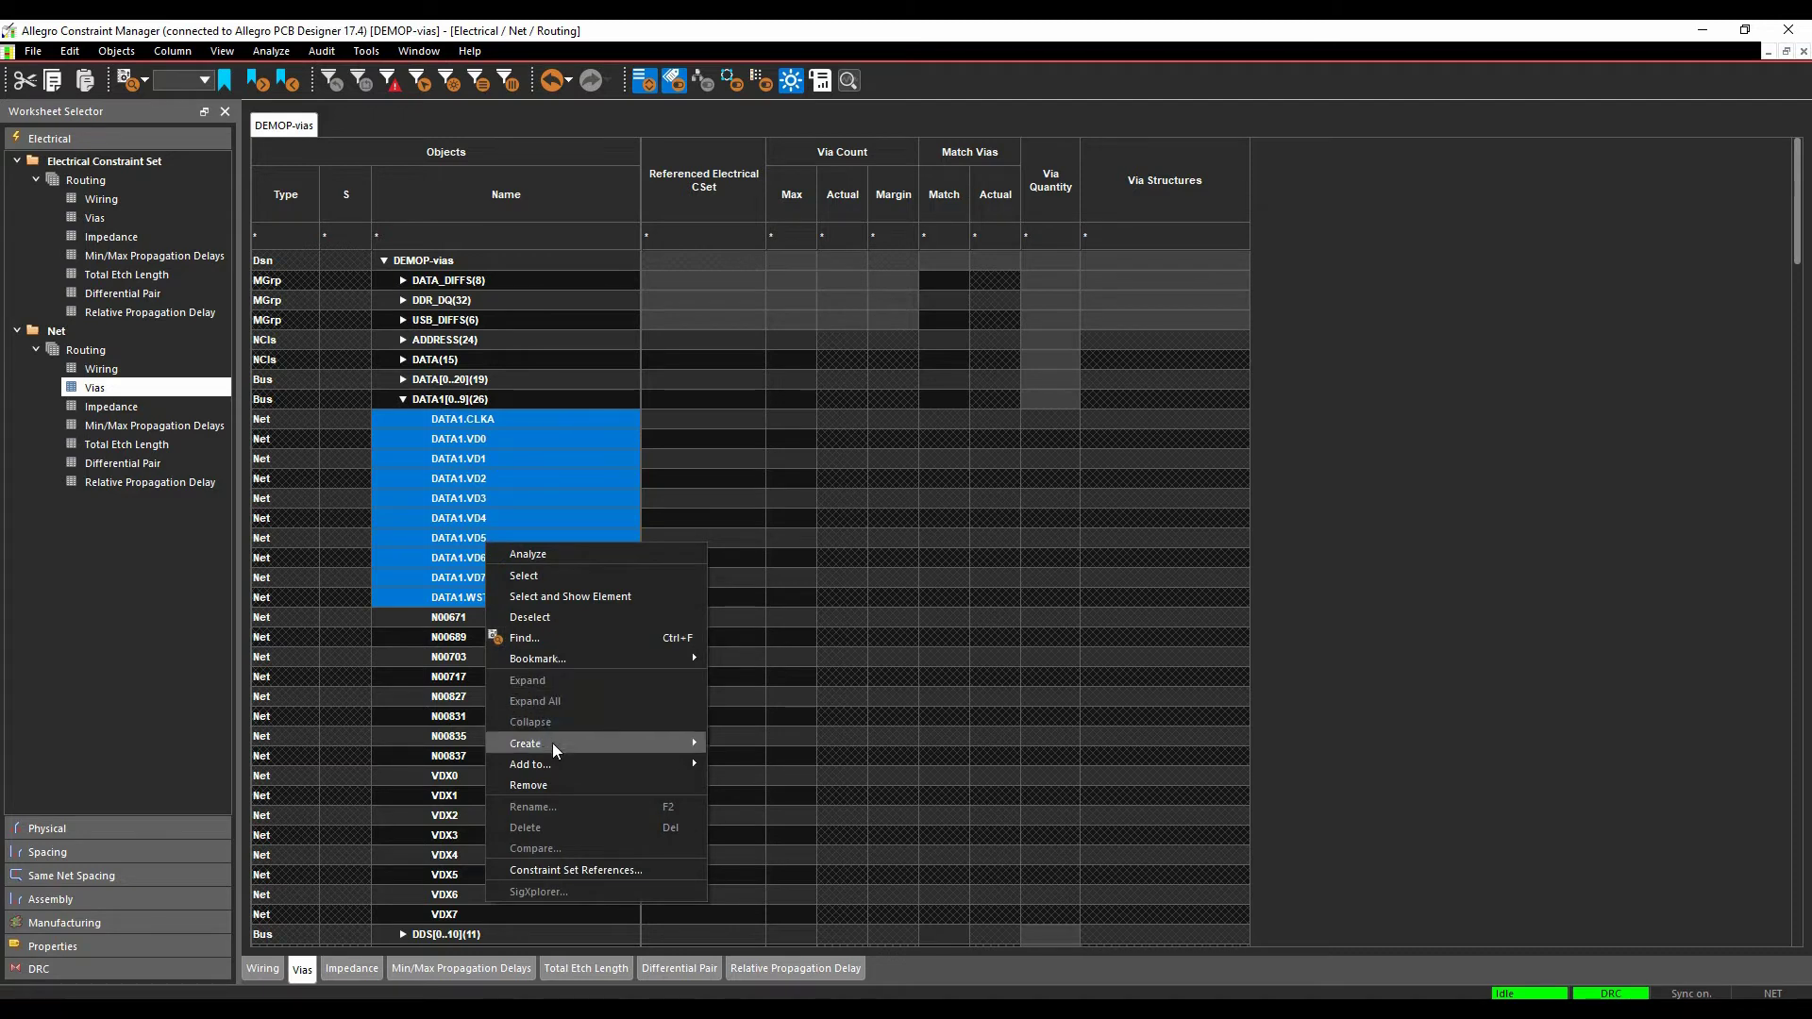
pyautogui.moveTo(672, 742)
pyautogui.click(735, 745)
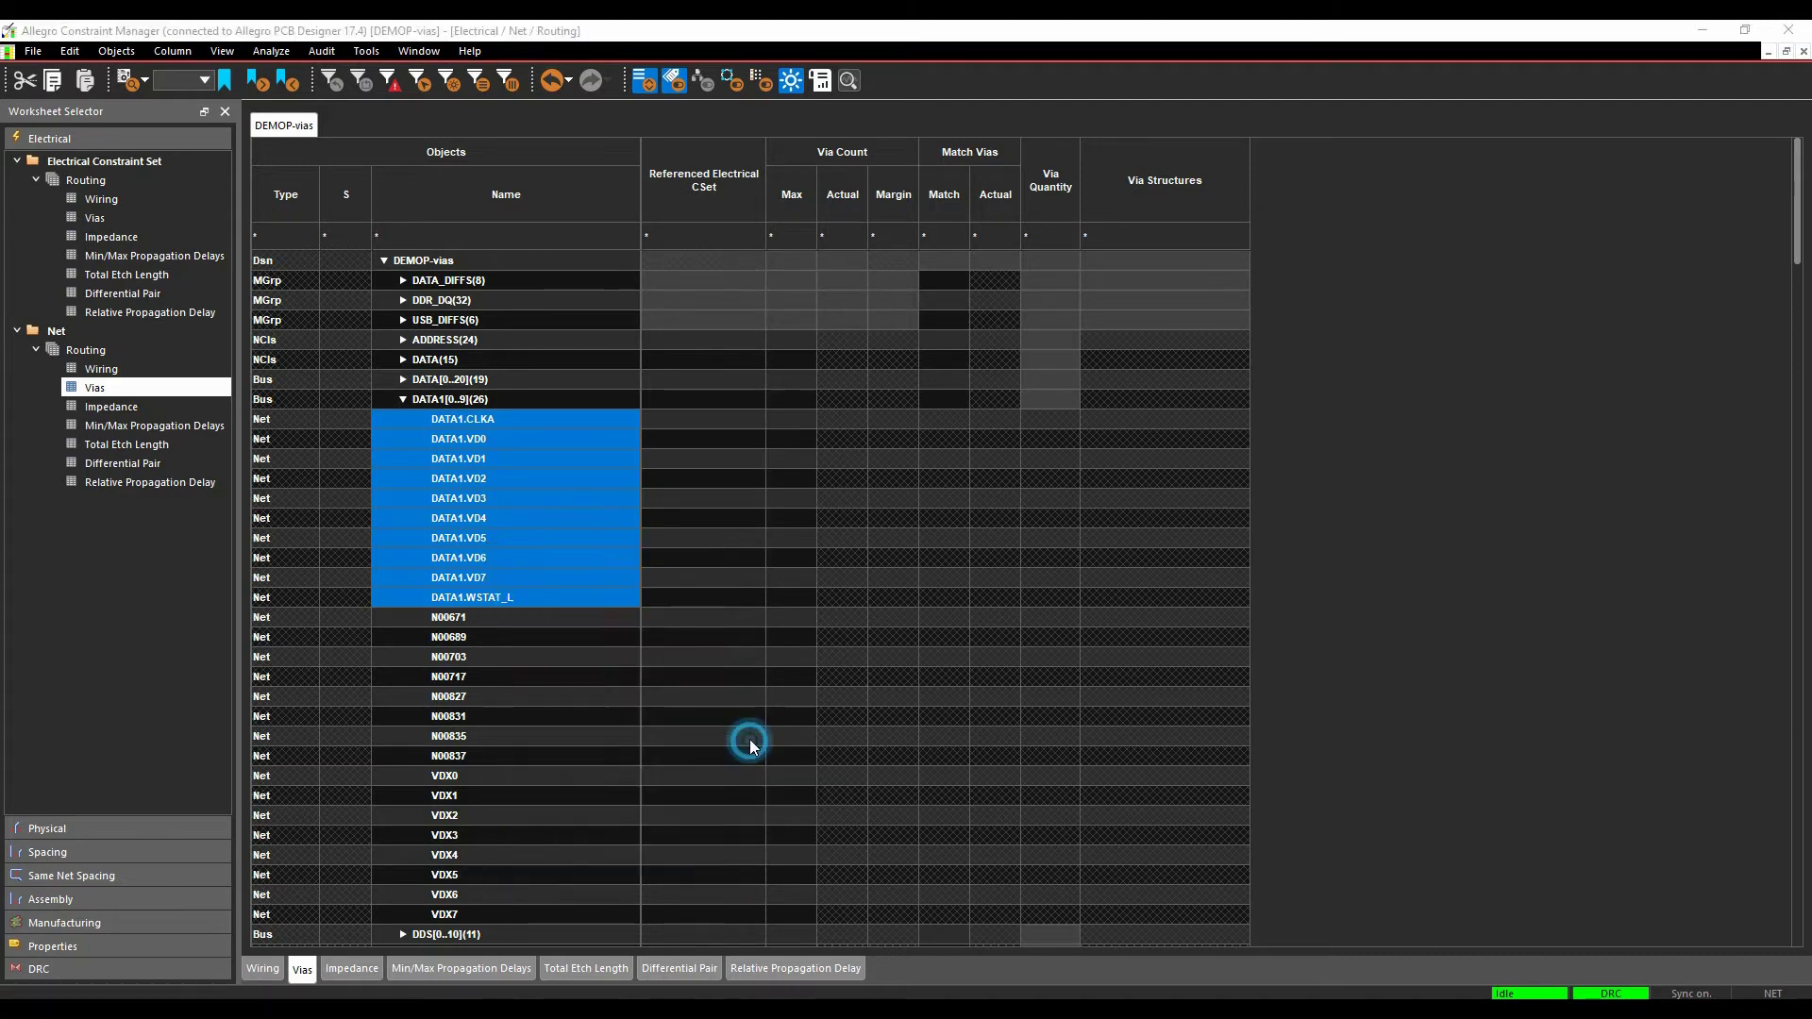
pyautogui.write('VIAS')
pyautogui.press('Return')
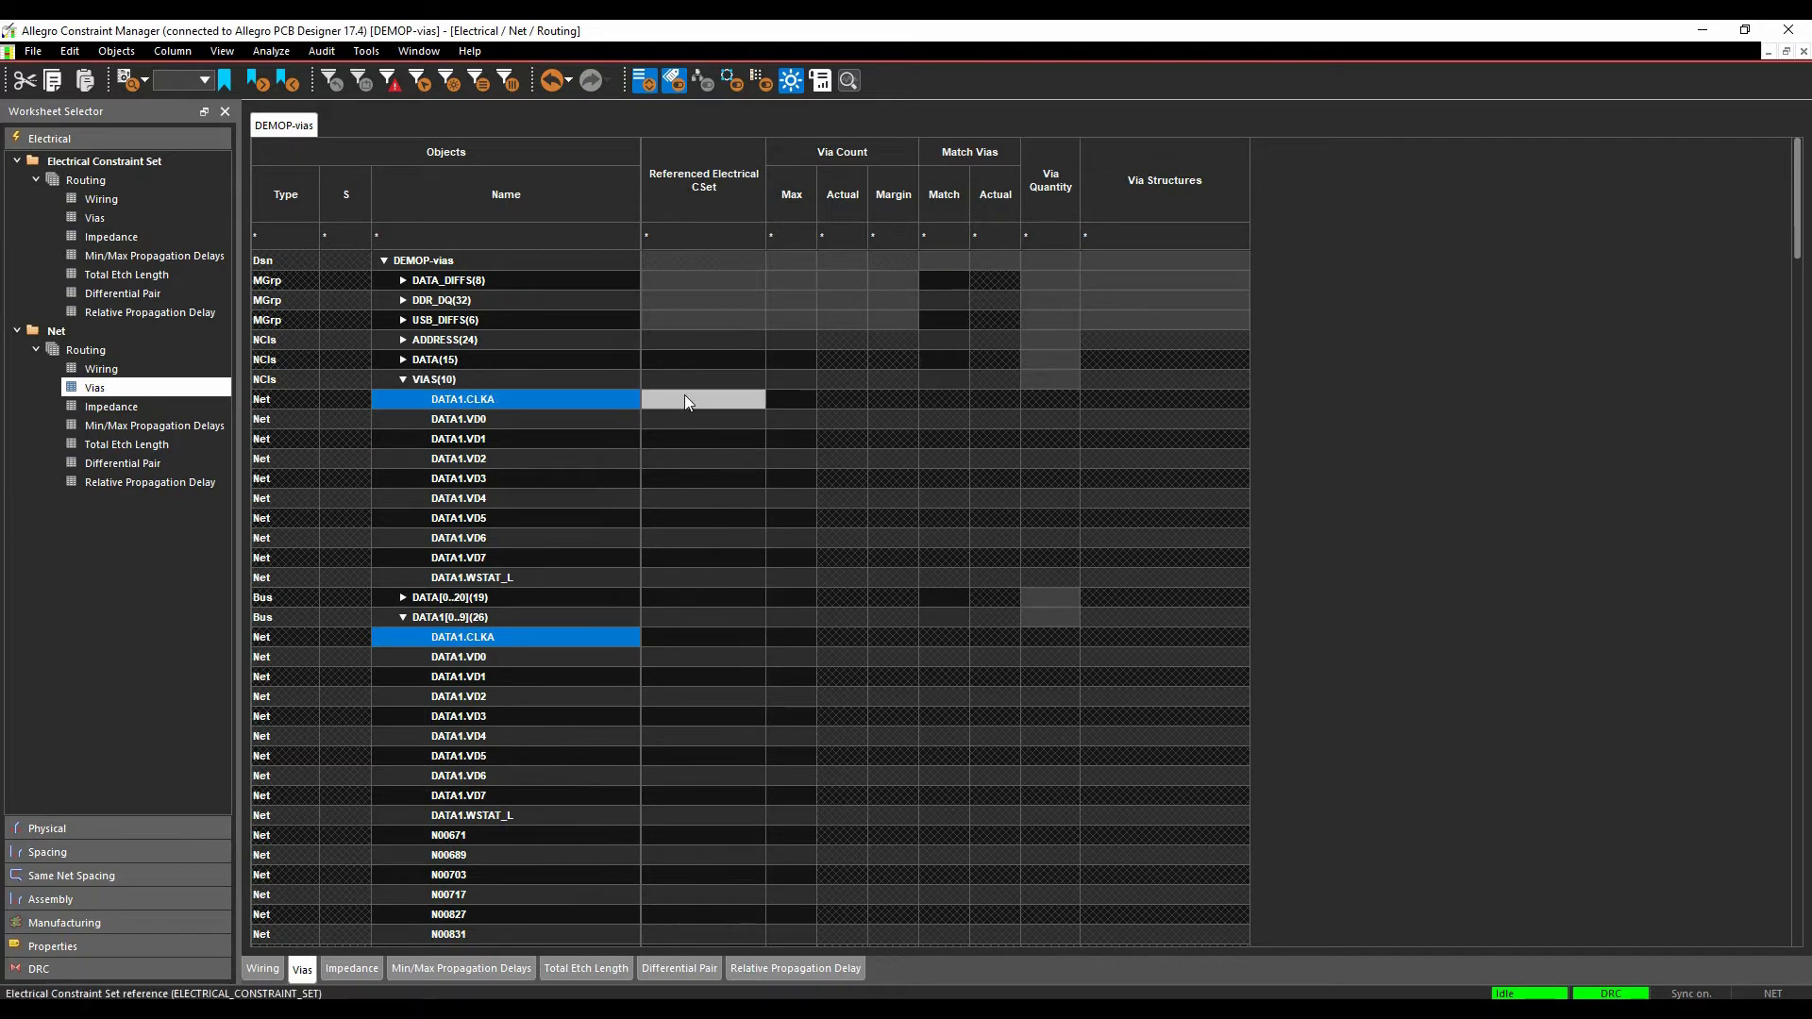
# - Clear DATA1.CLKA's constraint set and assign MATCH_VIAS to the VIAS(10) net class
pyautogui.click(685, 402)
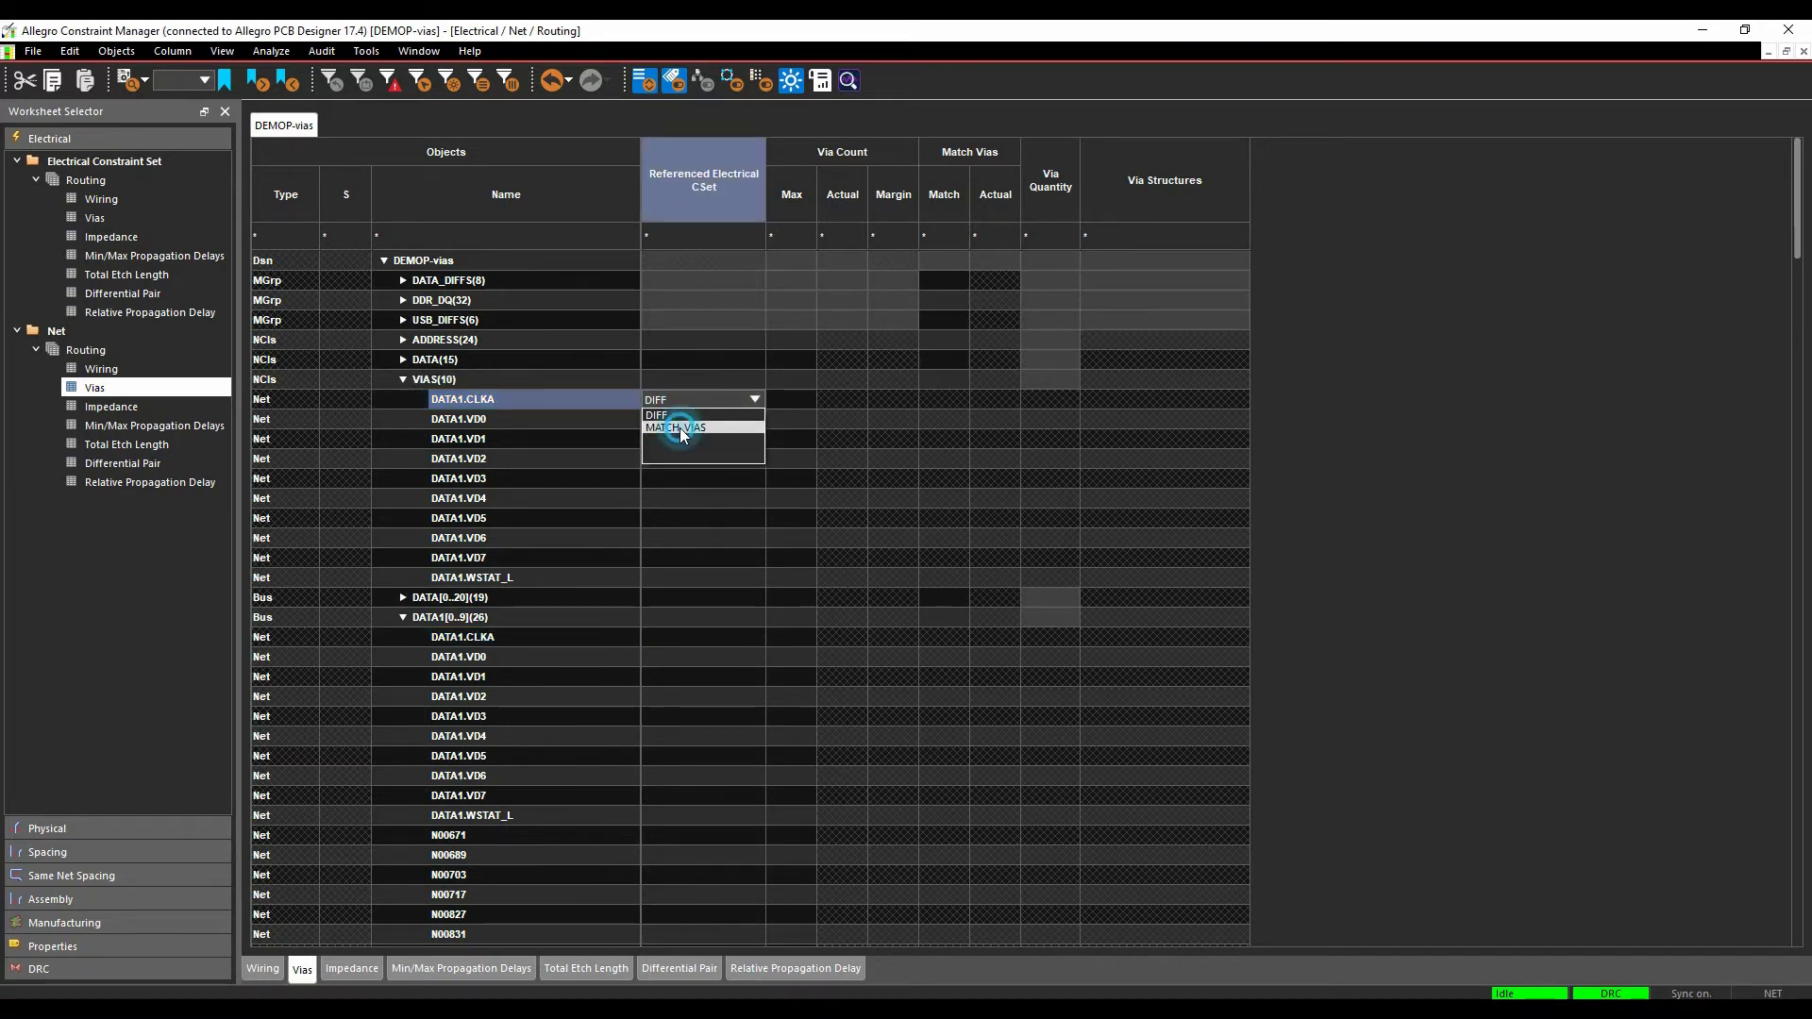
pyautogui.click(679, 428)
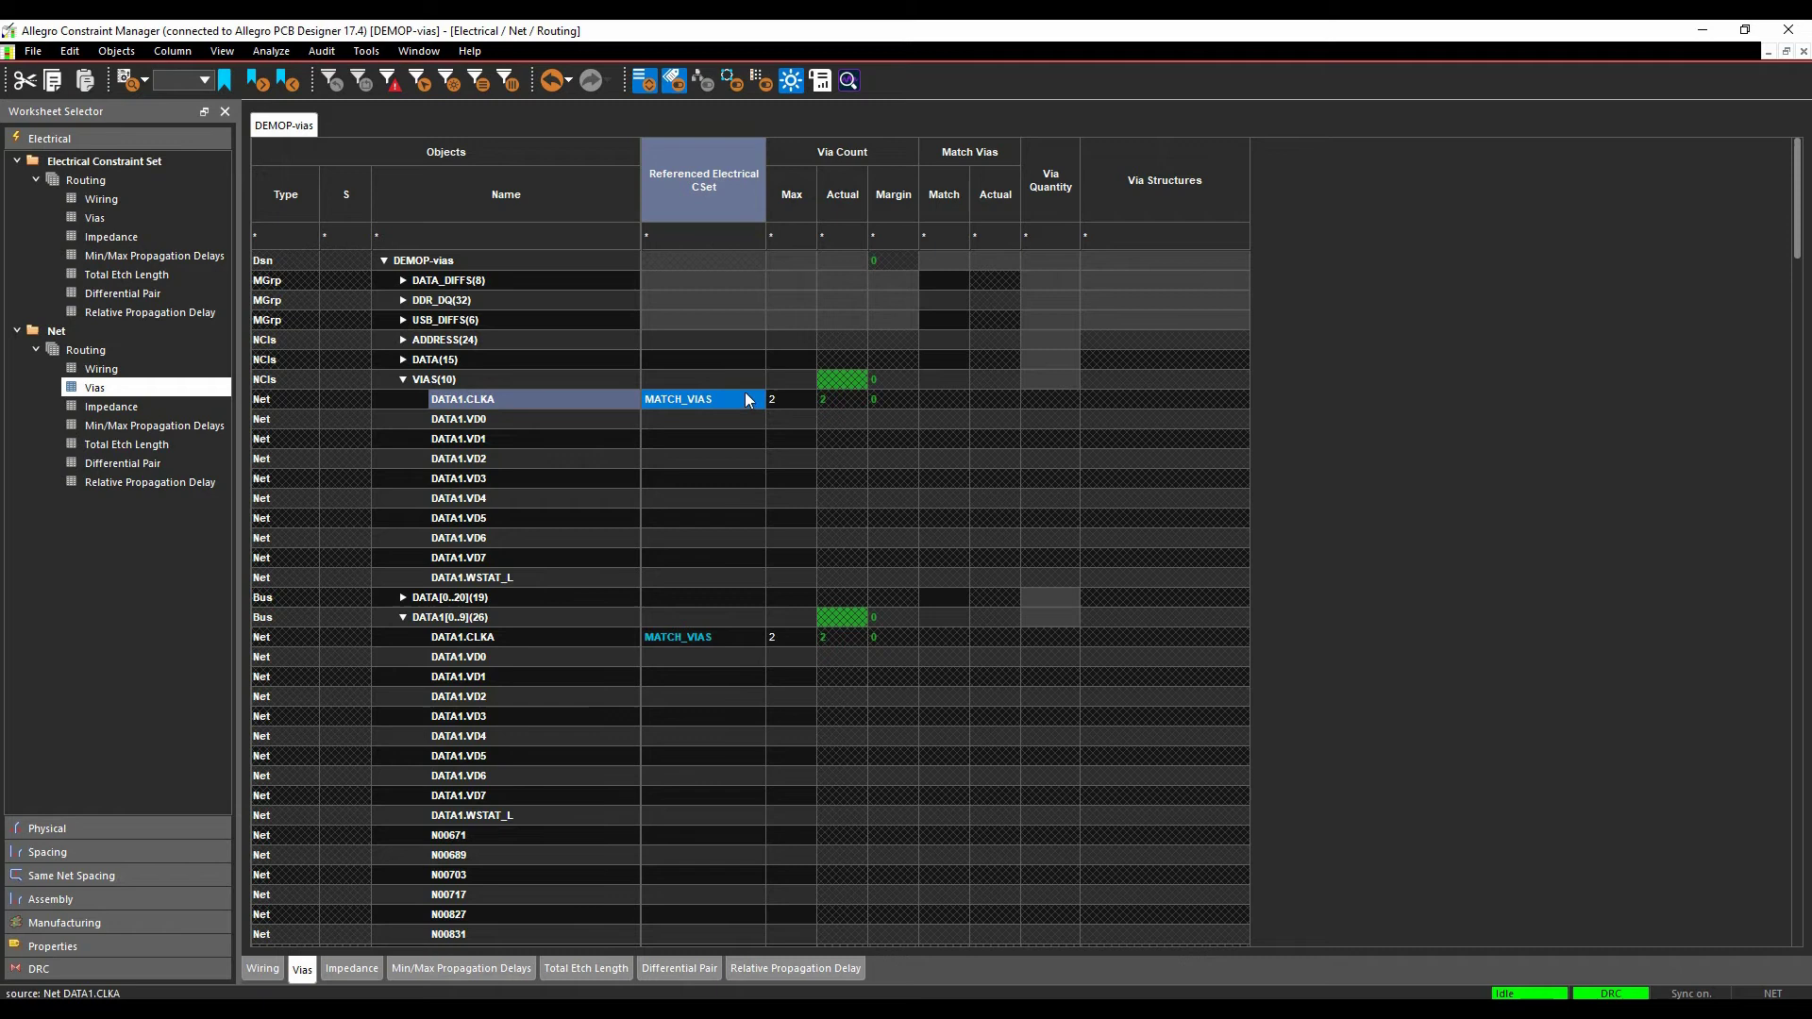
pyautogui.click(748, 398)
pyautogui.click(699, 382)
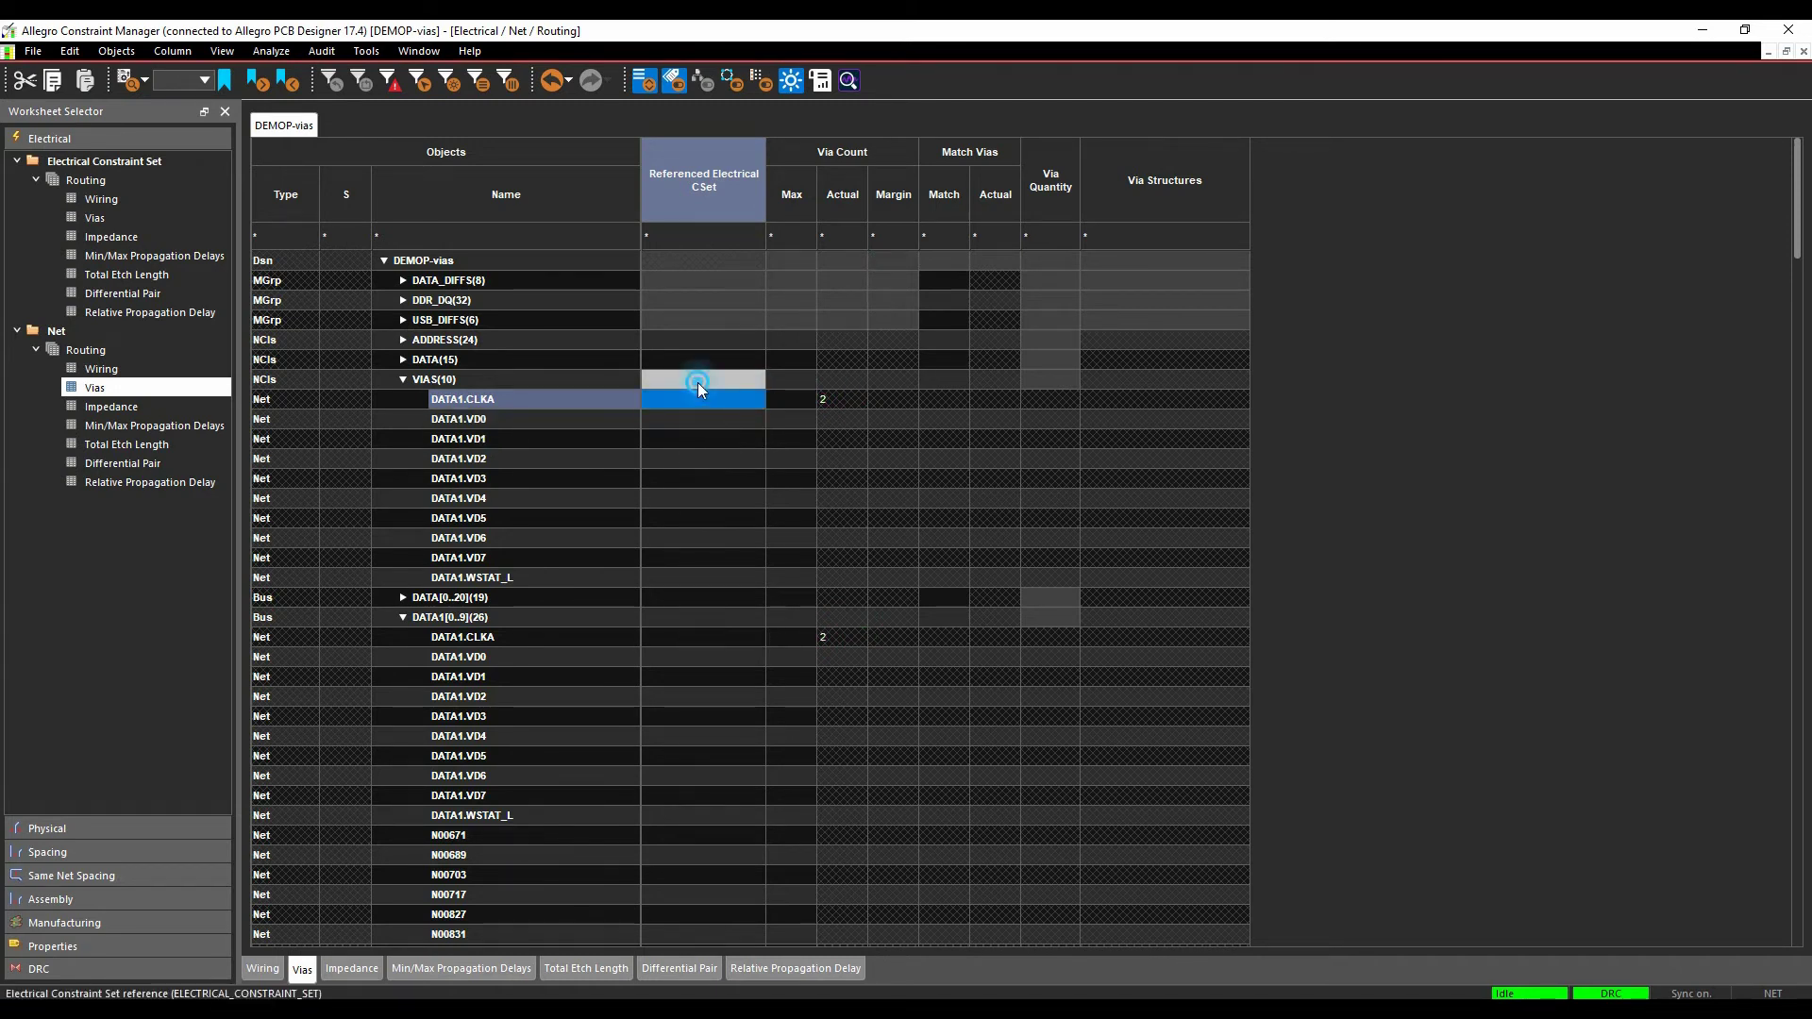
pyautogui.click(695, 404)
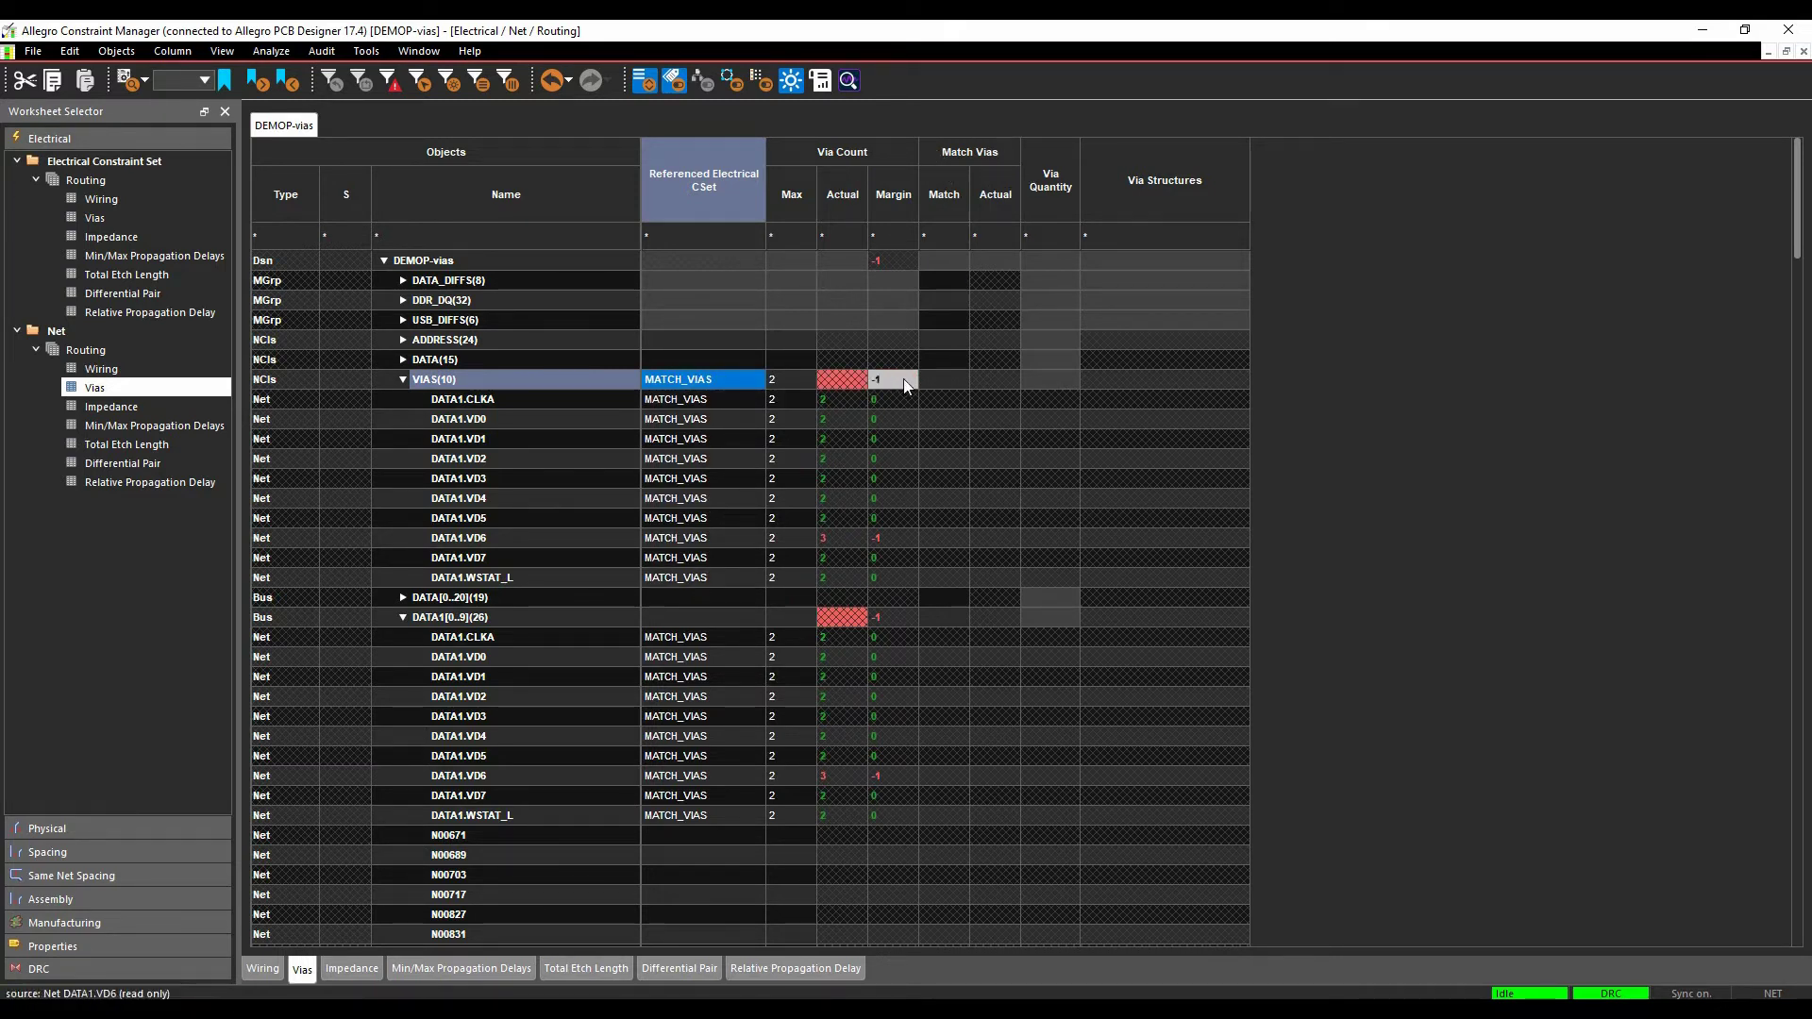
# - Set Match Vias to ON for the VIAS net class
pyautogui.click(936, 378)
pyautogui.click(932, 395)
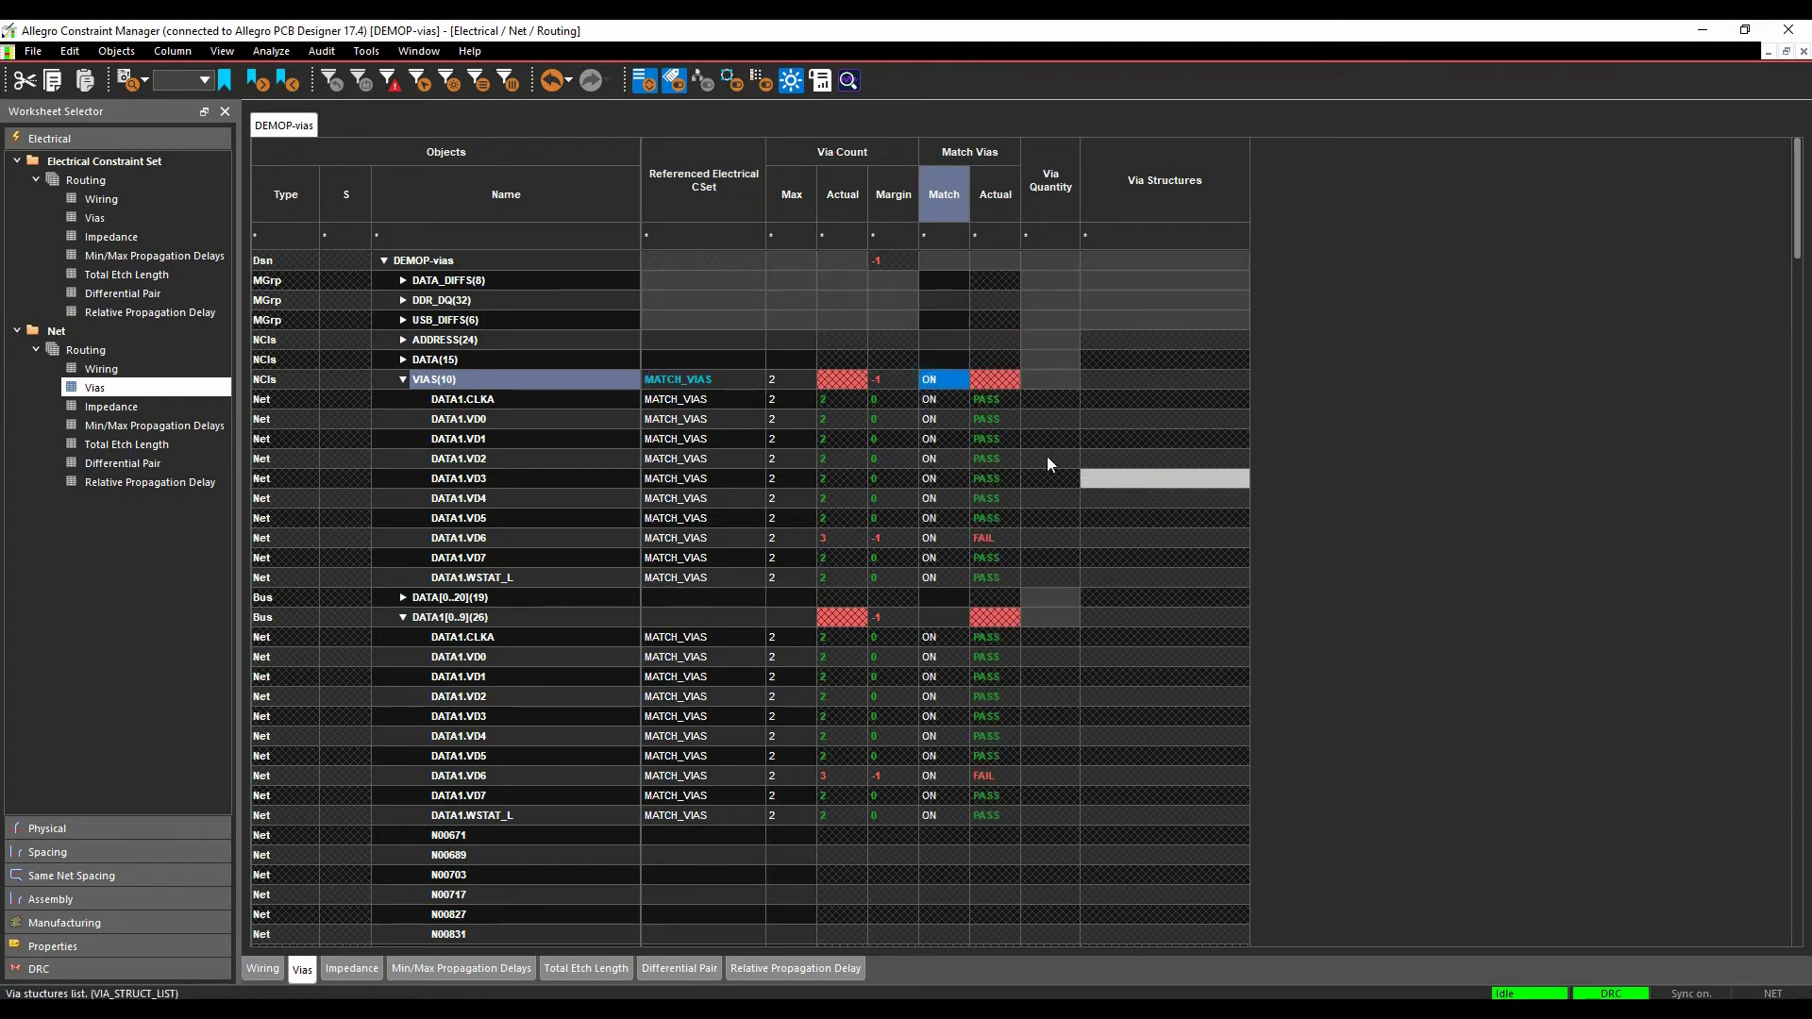
pyautogui.rightClick(948, 201)
# - Sort the vias worksheet by Max via count and enable Column Analysis Mode
pyautogui.click(1002, 228)
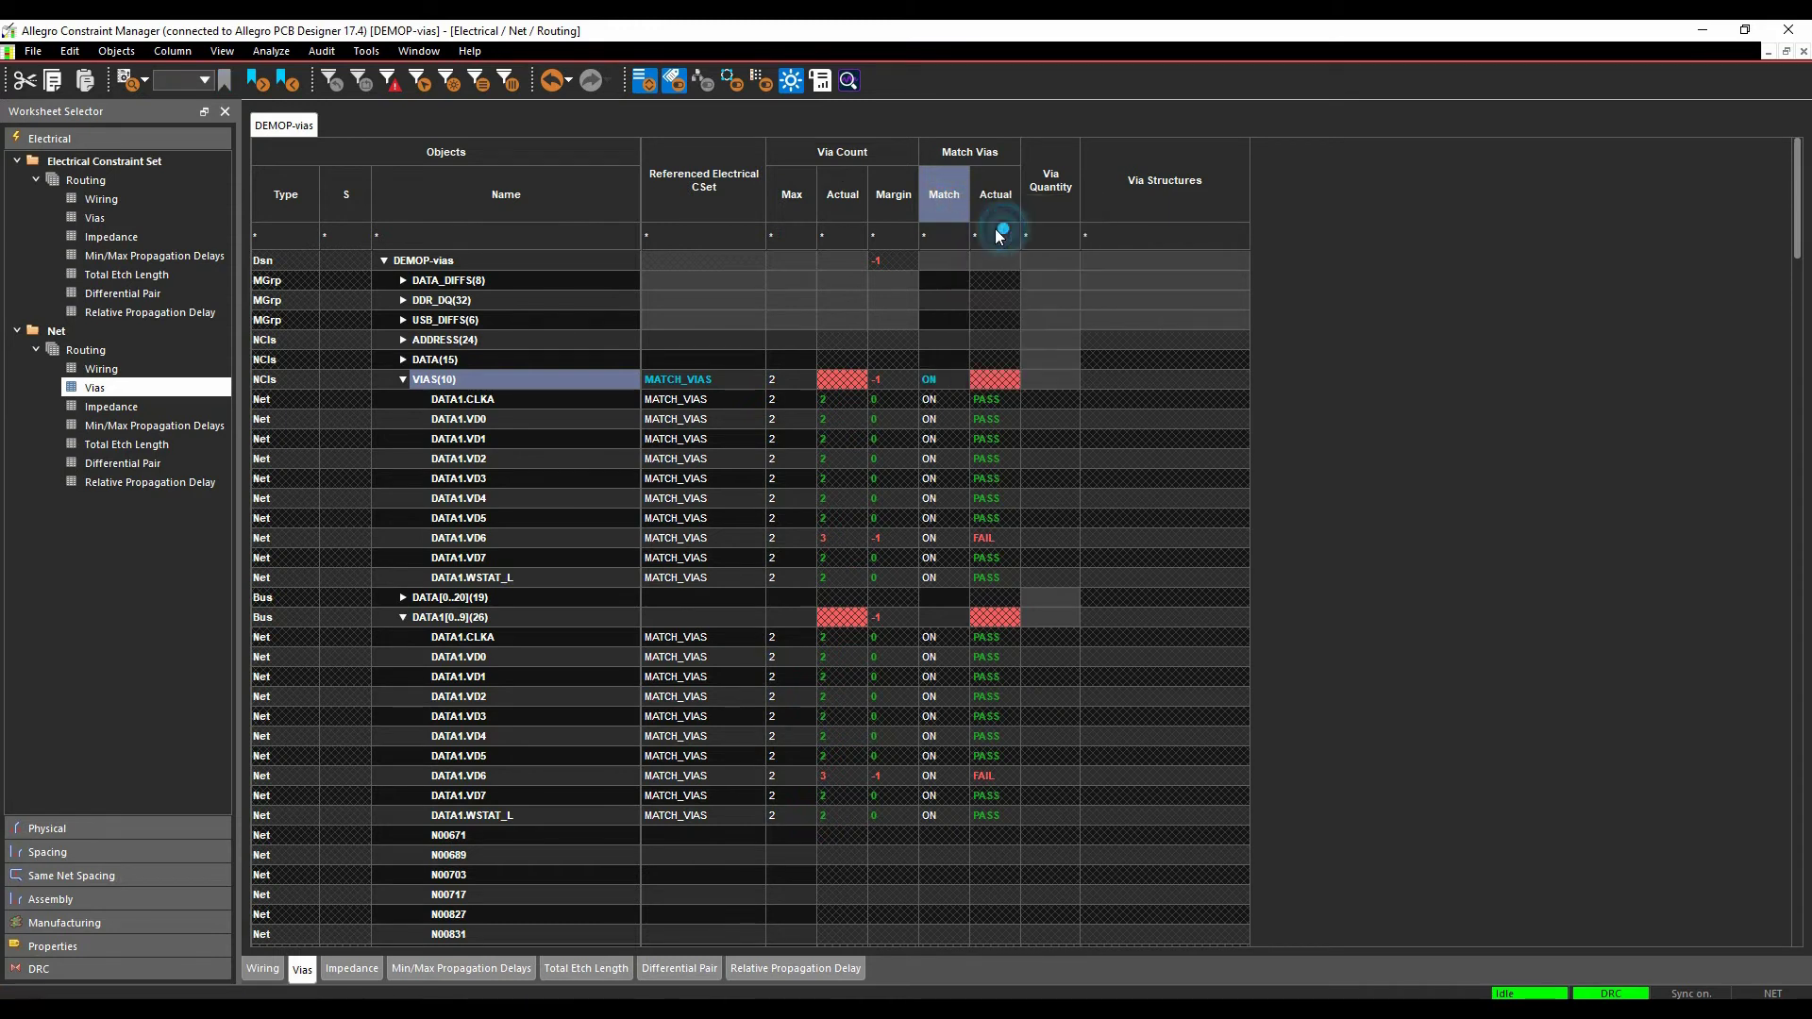
pyautogui.click(795, 197)
pyautogui.rightClick(807, 184)
pyautogui.click(834, 226)
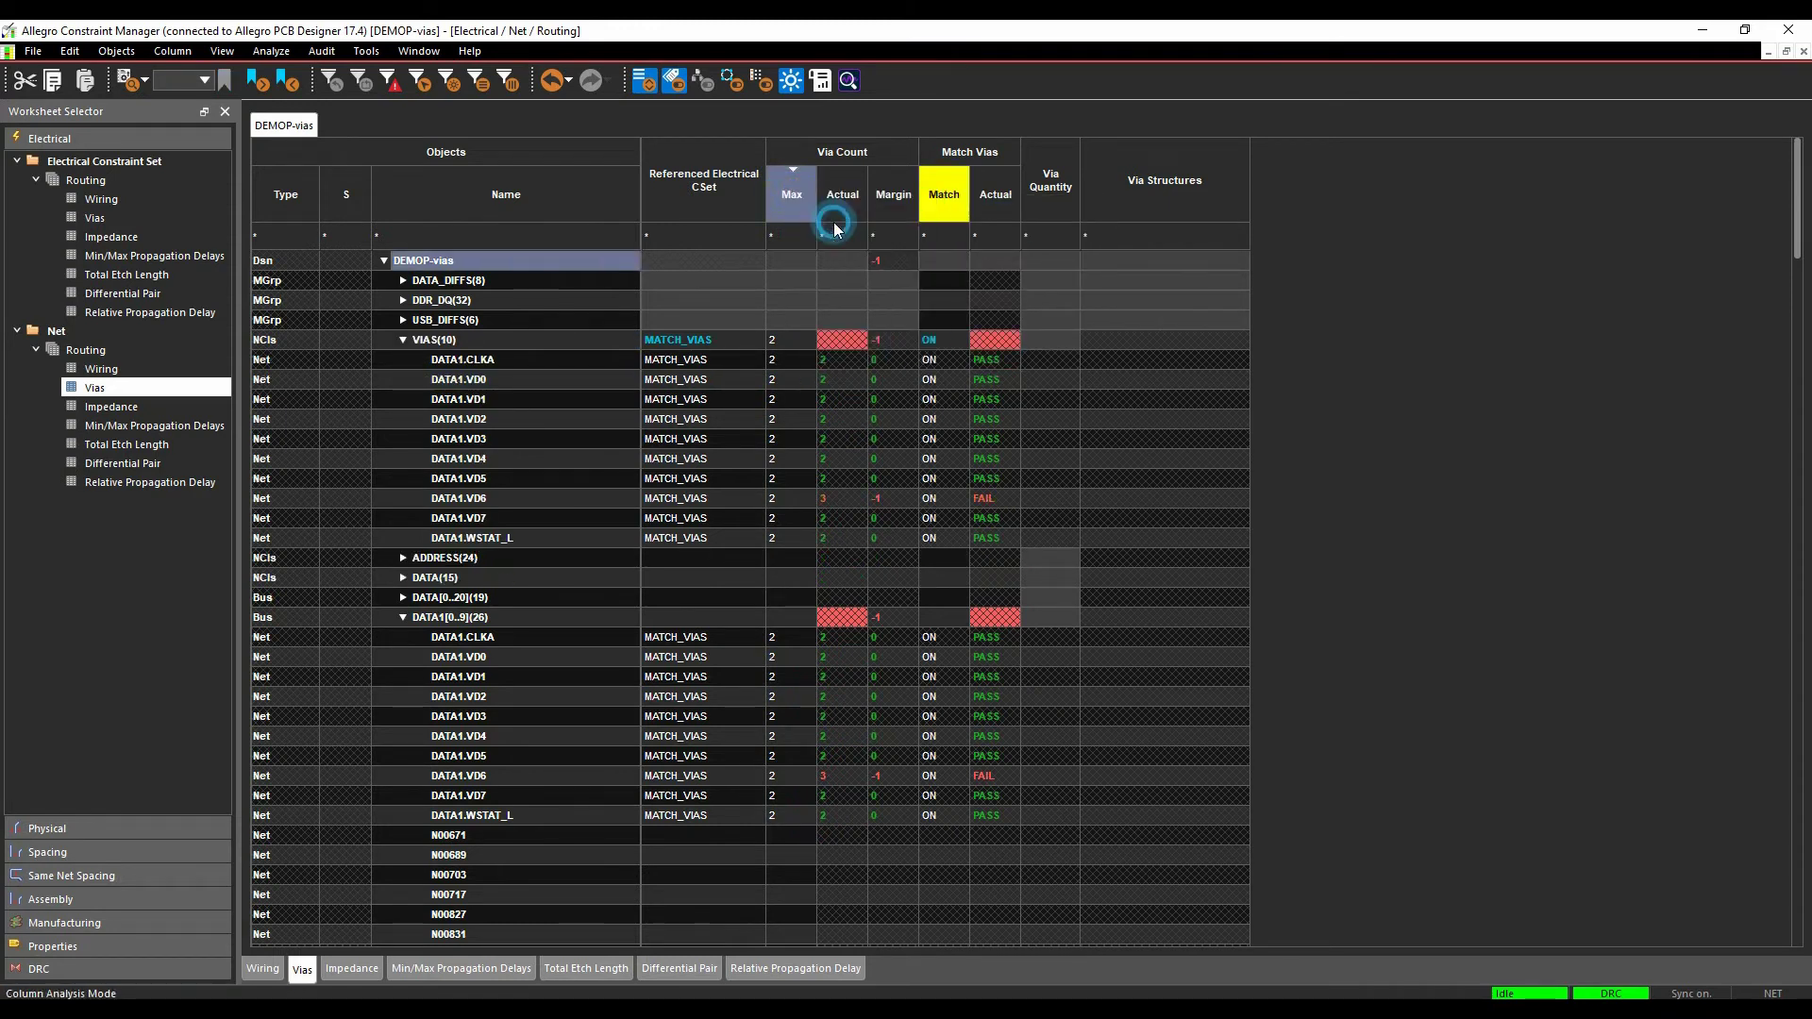
# - Refresh the via count analysis results and bring up the Analysis Modes settings
pyautogui.click(908, 399)
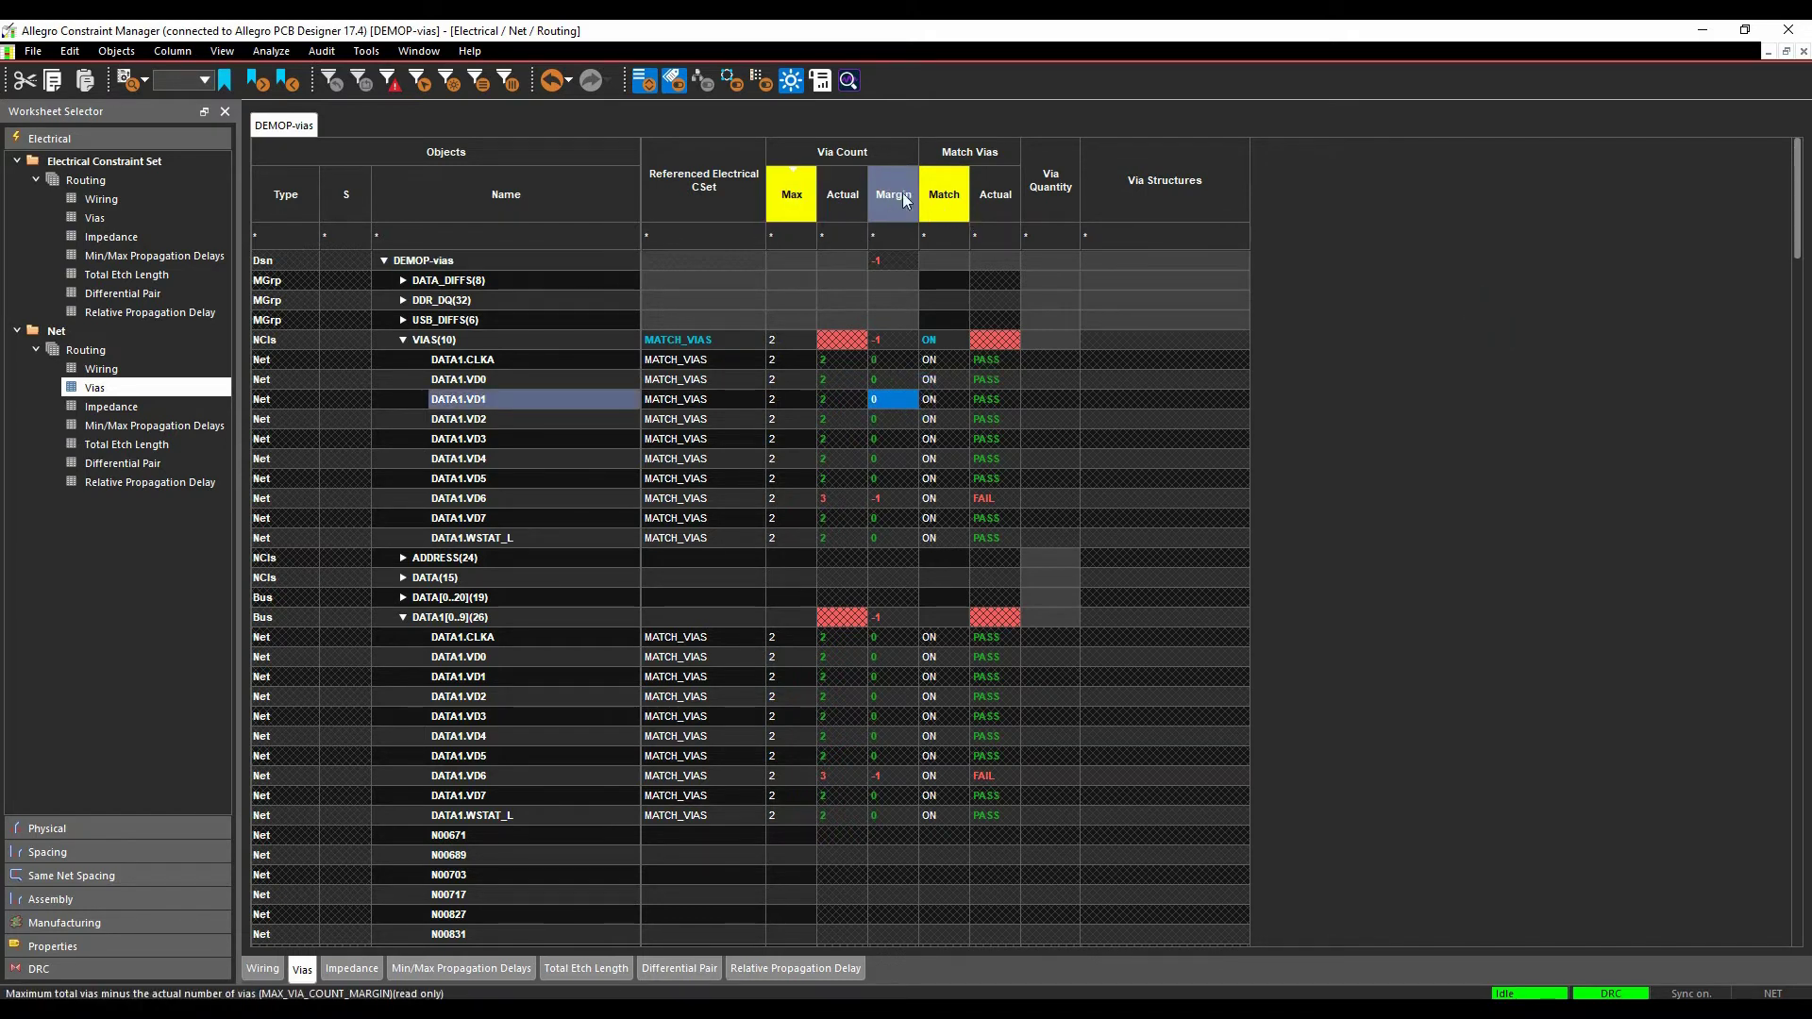
pyautogui.rightClick(792, 200)
pyautogui.click(830, 232)
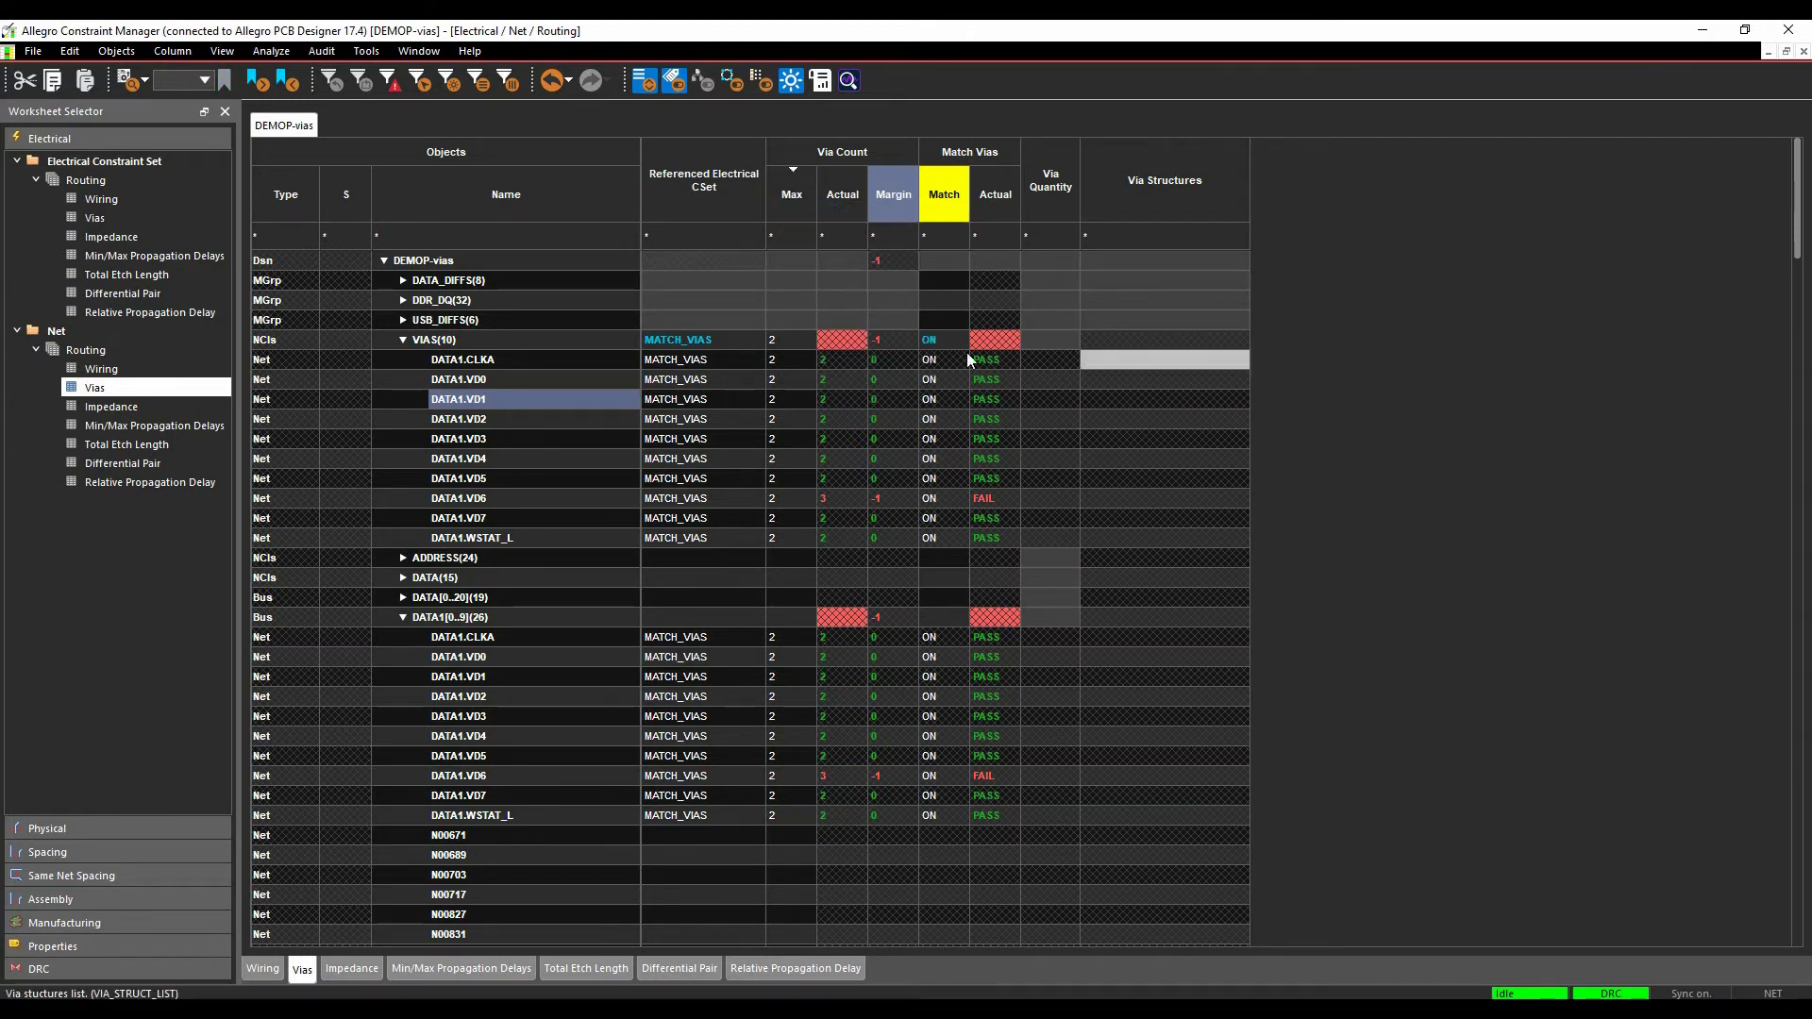
pyautogui.click(271, 51)
pyautogui.click(269, 72)
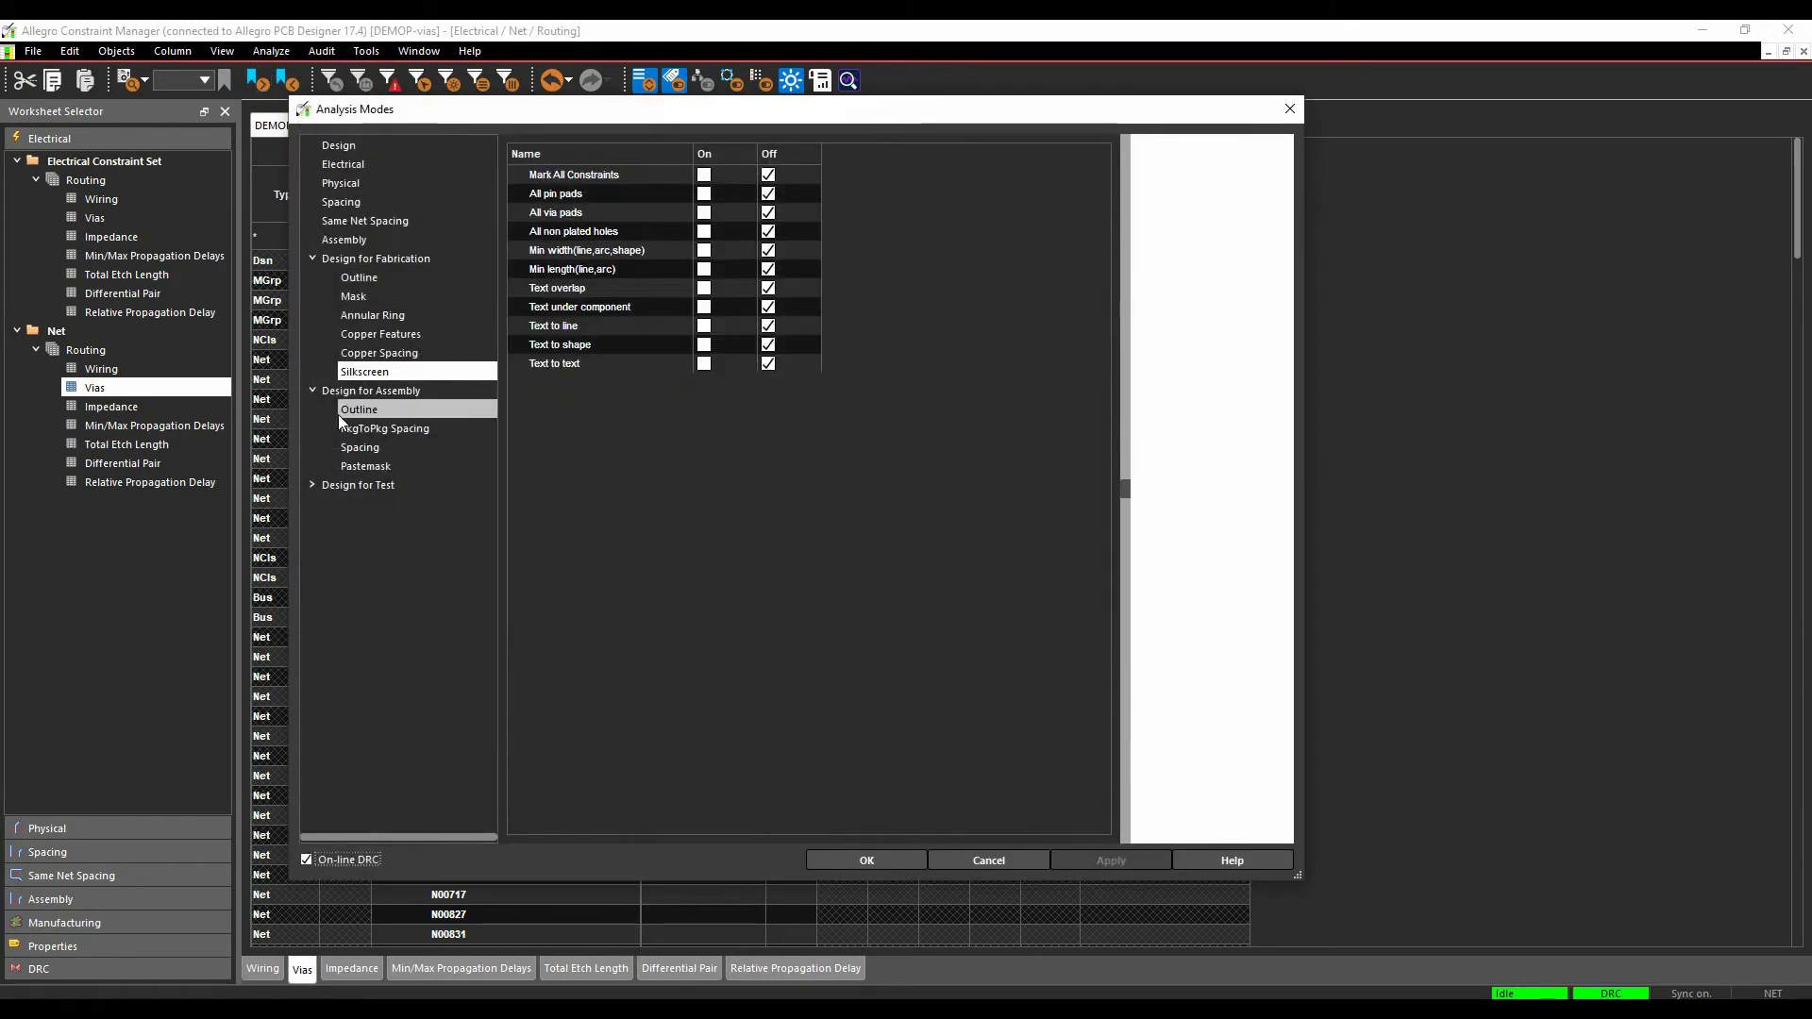
# - Turn on the Match via count check under Electrical analysis modes and confirm
pyautogui.click(335, 165)
pyautogui.click(710, 253)
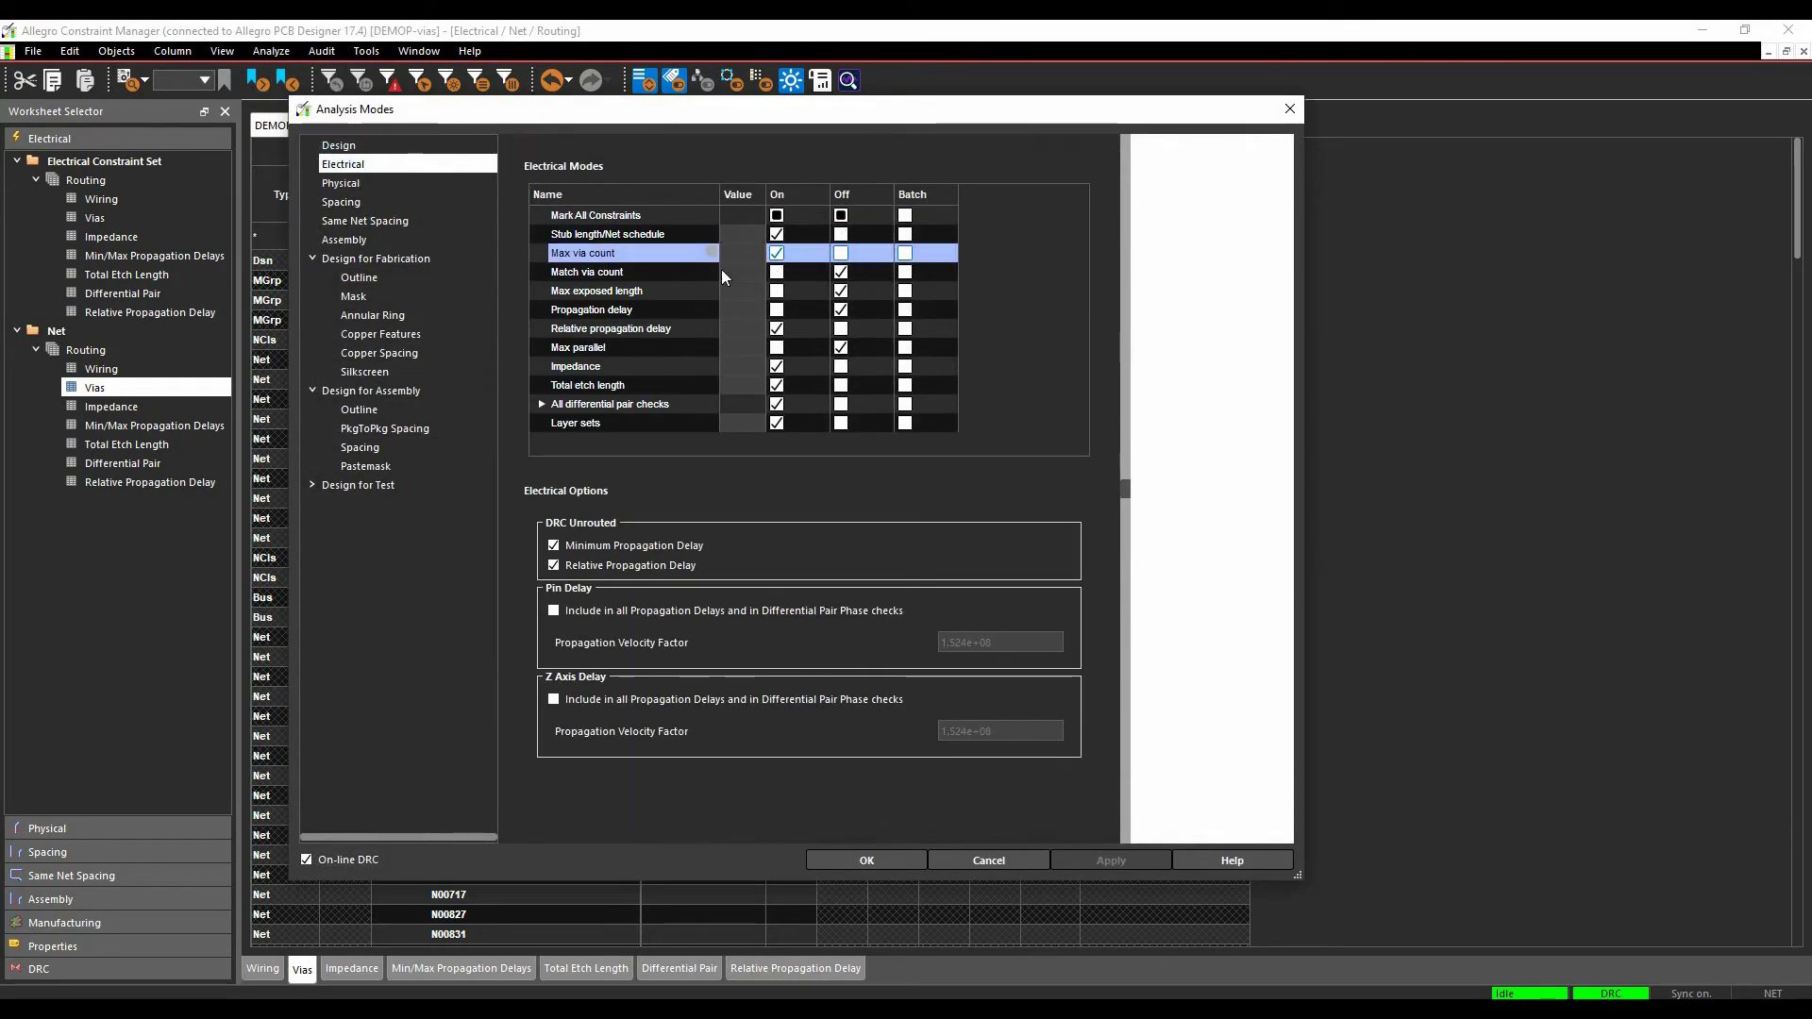
pyautogui.click(593, 273)
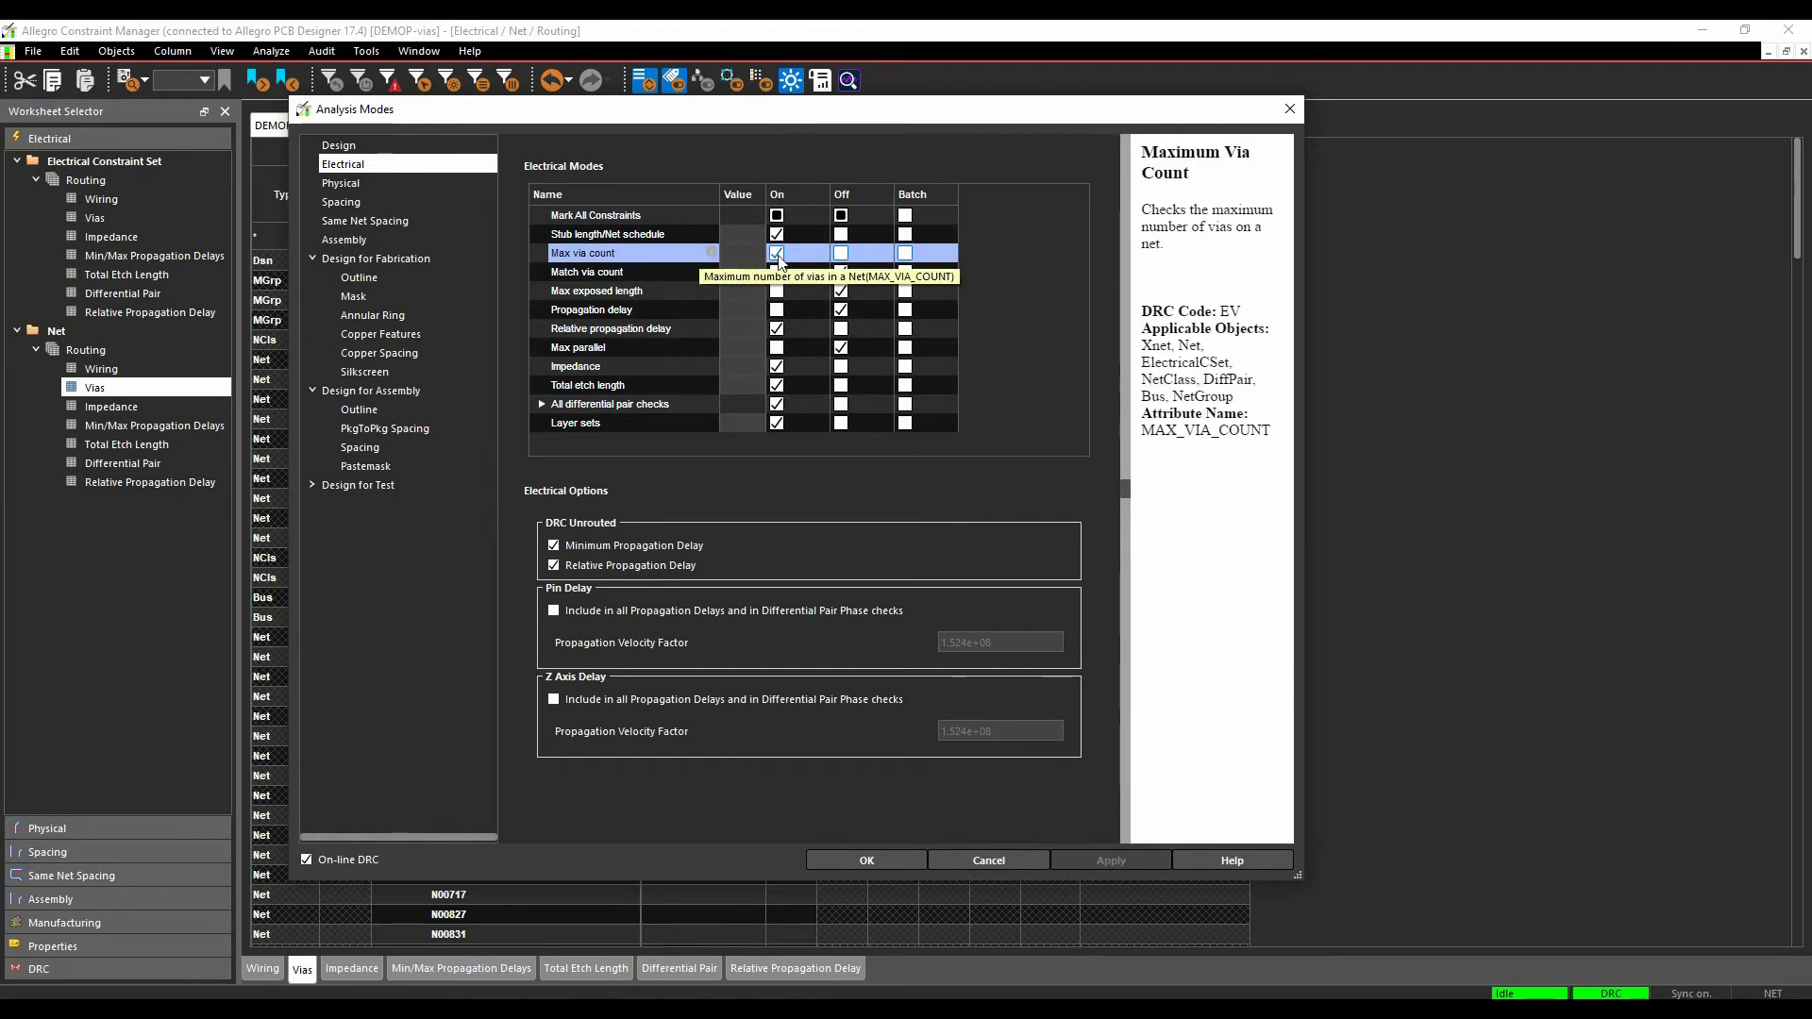
pyautogui.click(592, 290)
pyautogui.click(591, 273)
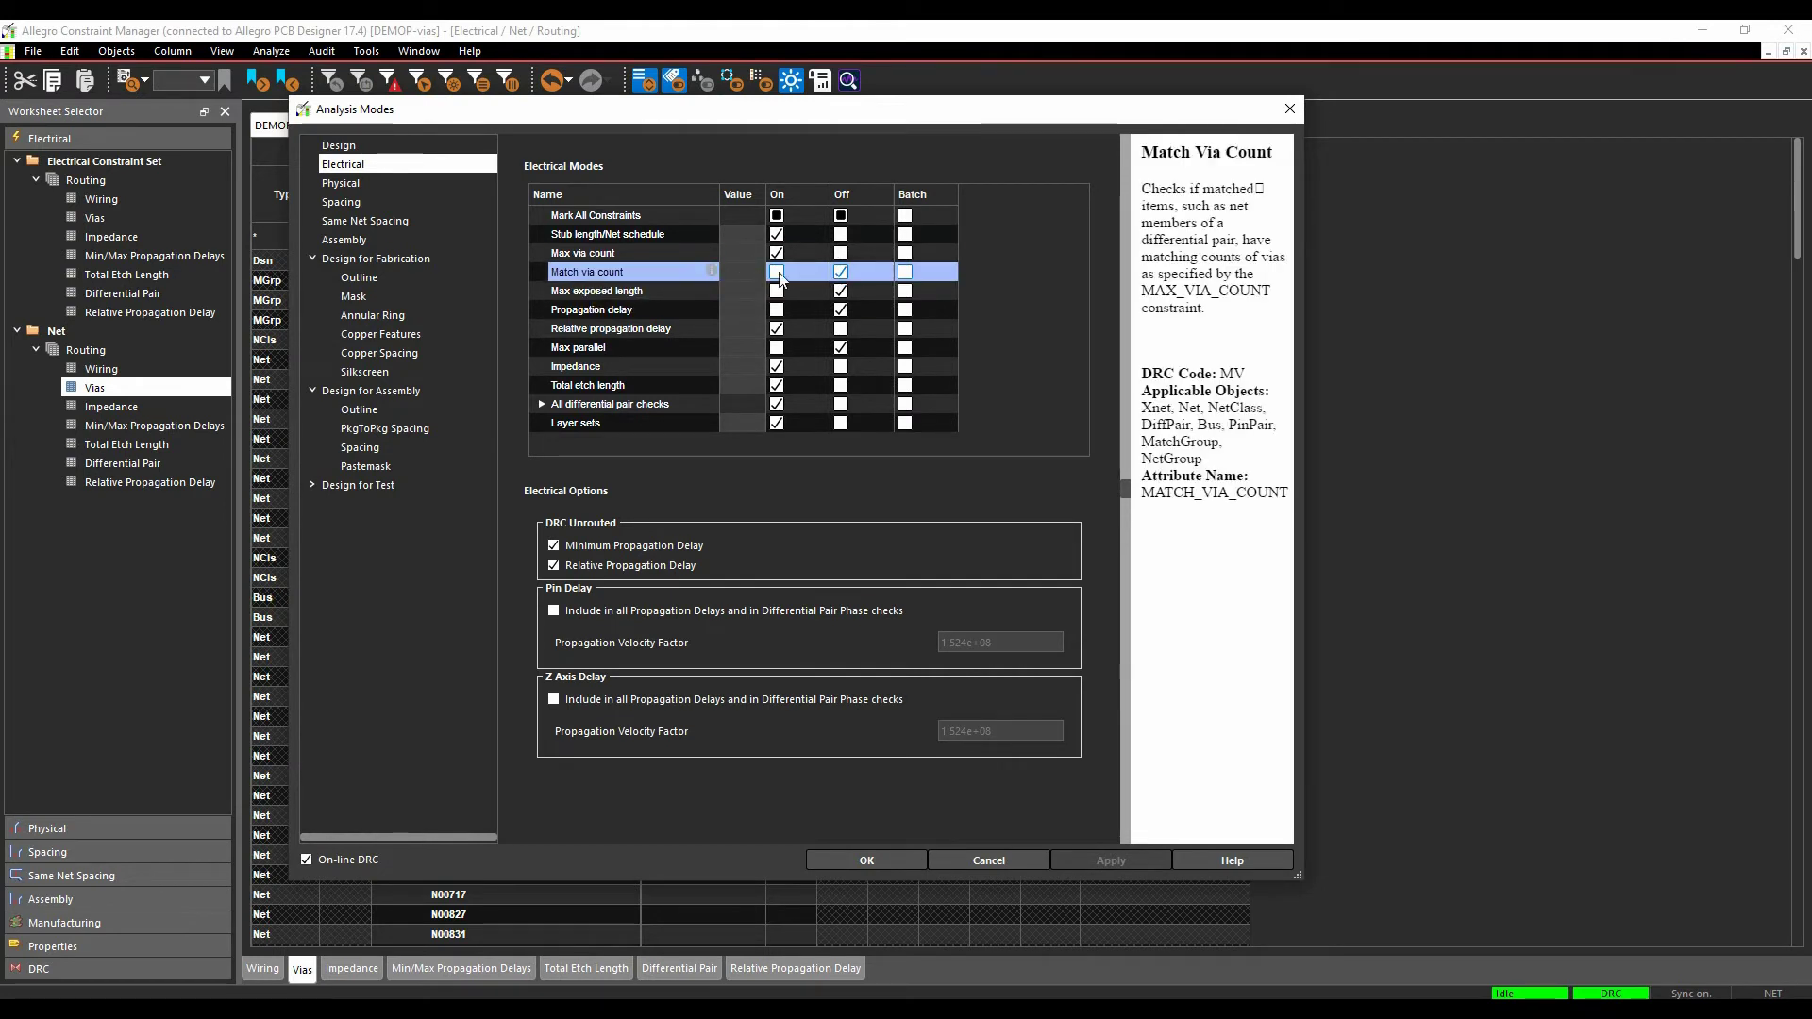
pyautogui.click(777, 272)
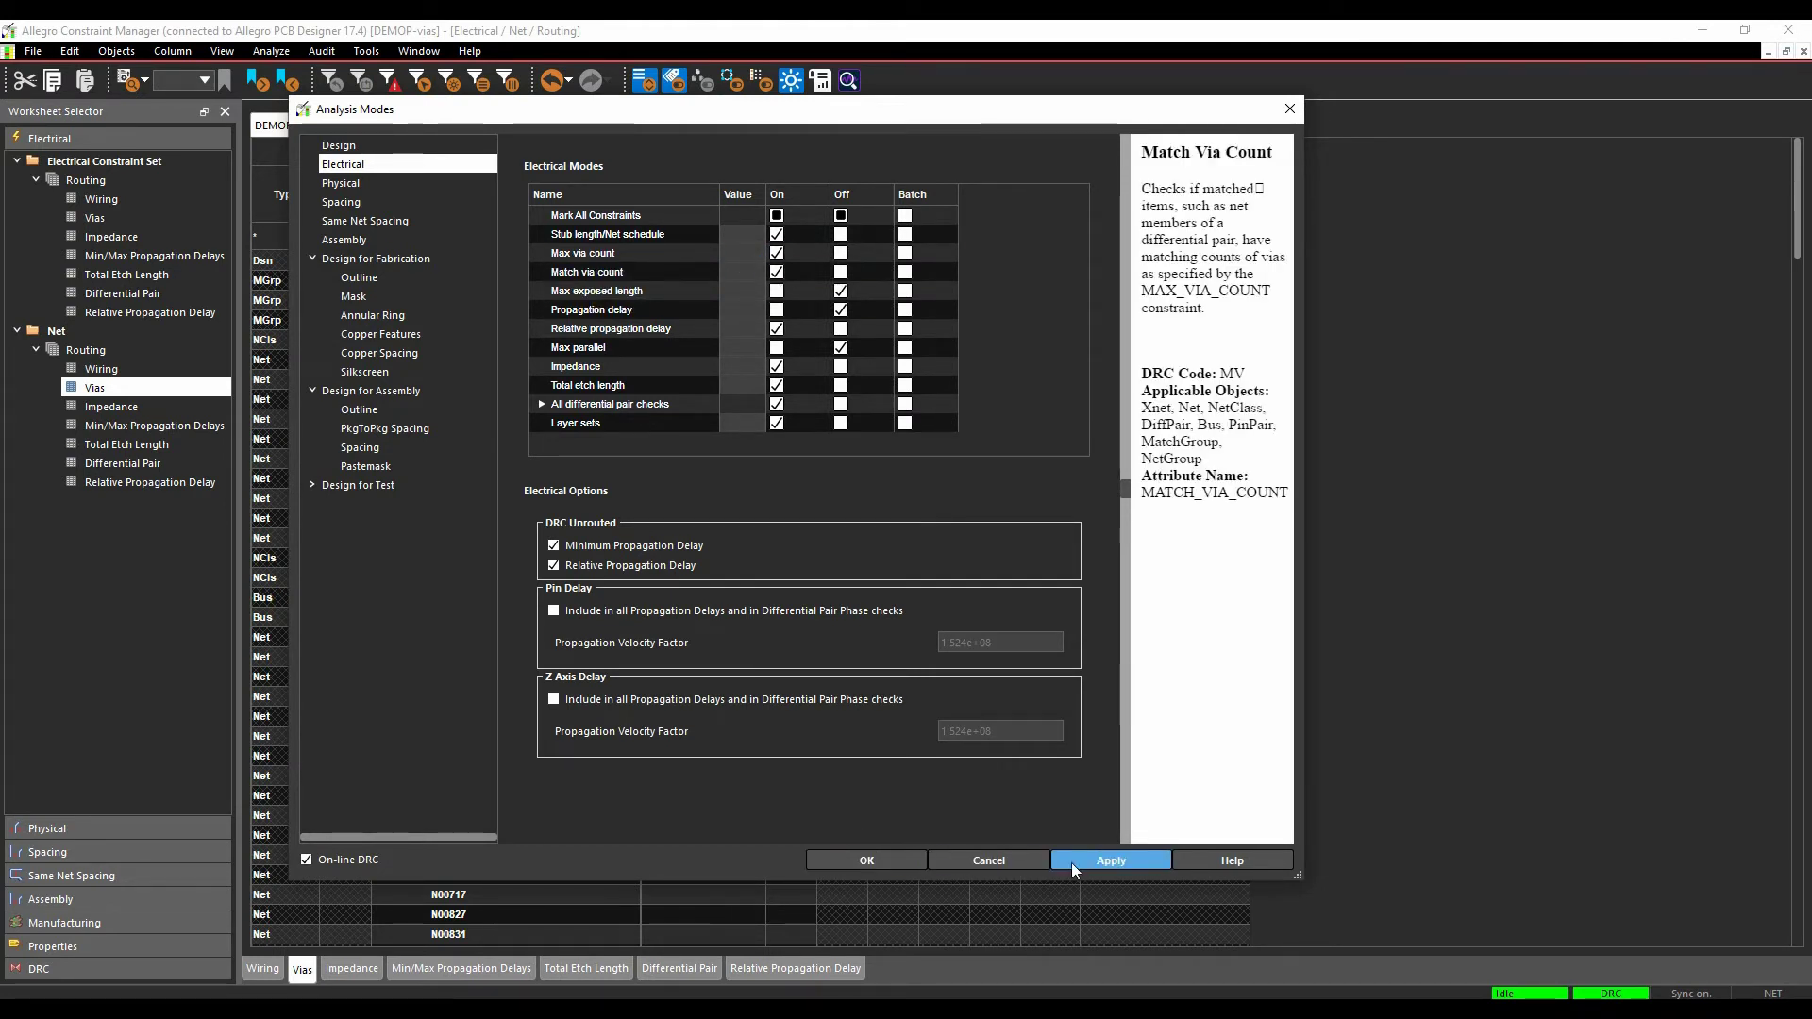
pyautogui.click(866, 860)
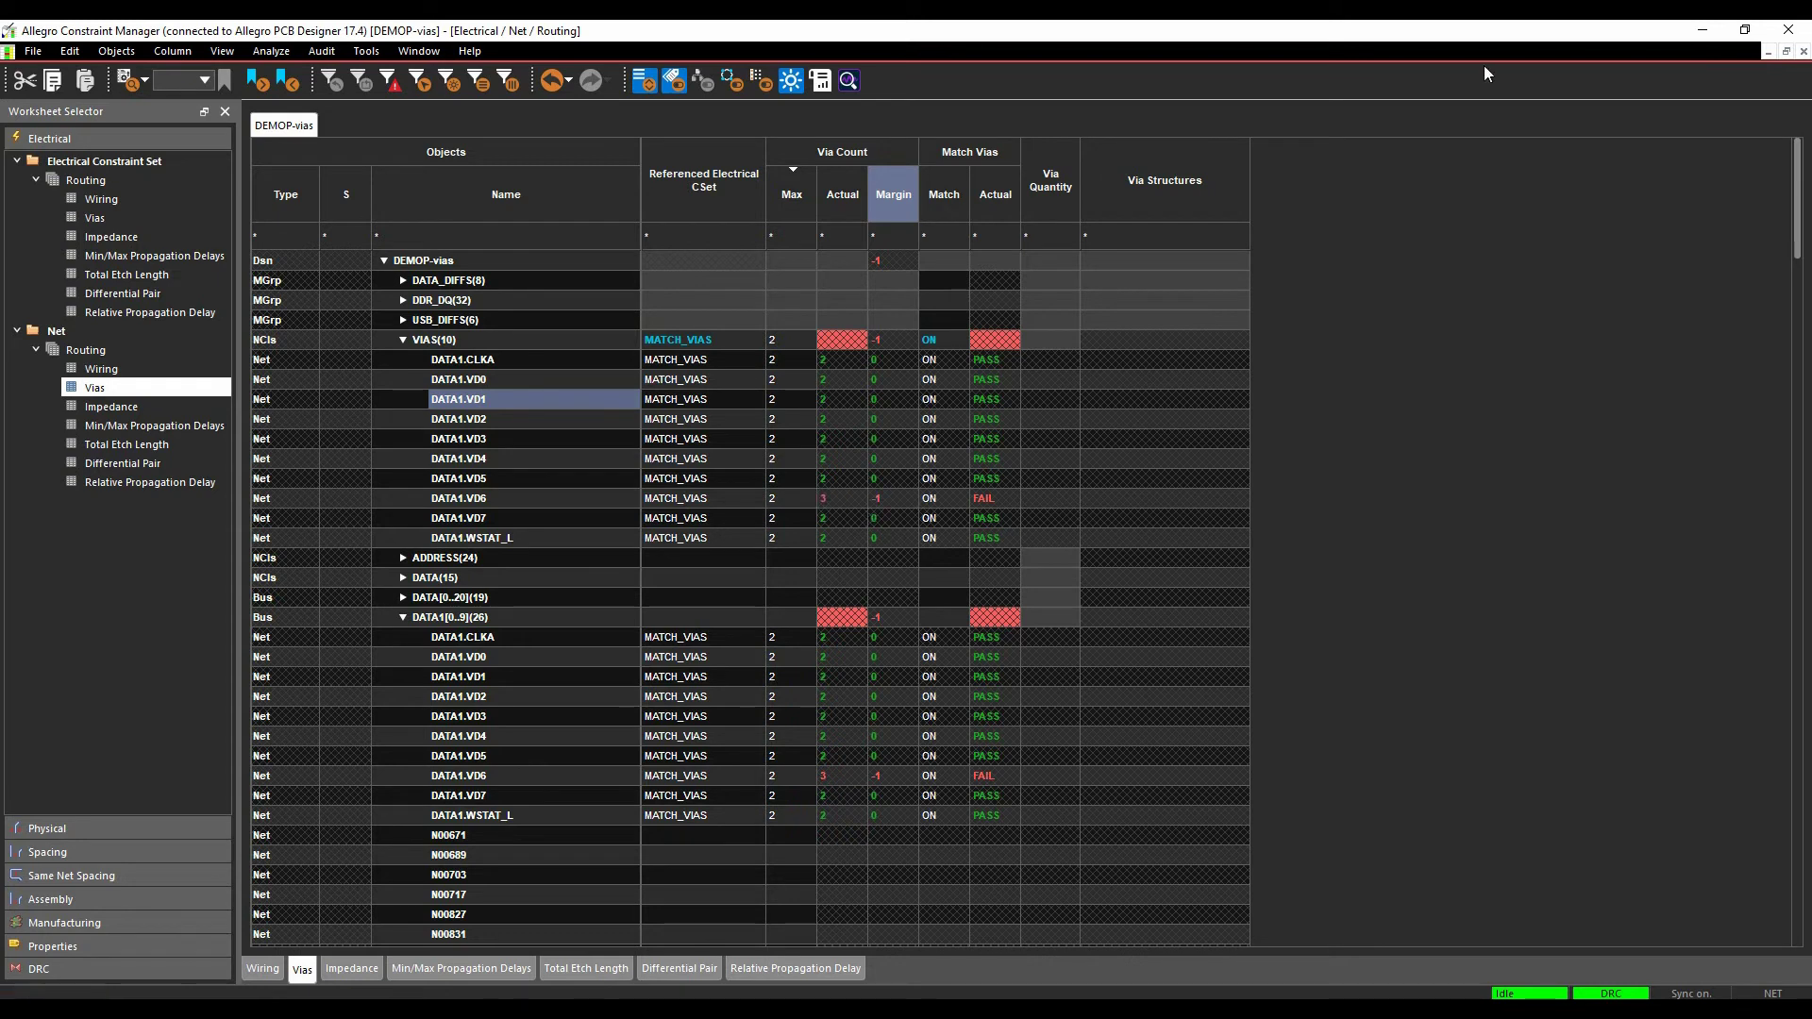
# - Select the failing DATA1.VD6 net and switch to the board in PCB Designer
pyautogui.click(472, 498)
pyautogui.click(1711, 28)
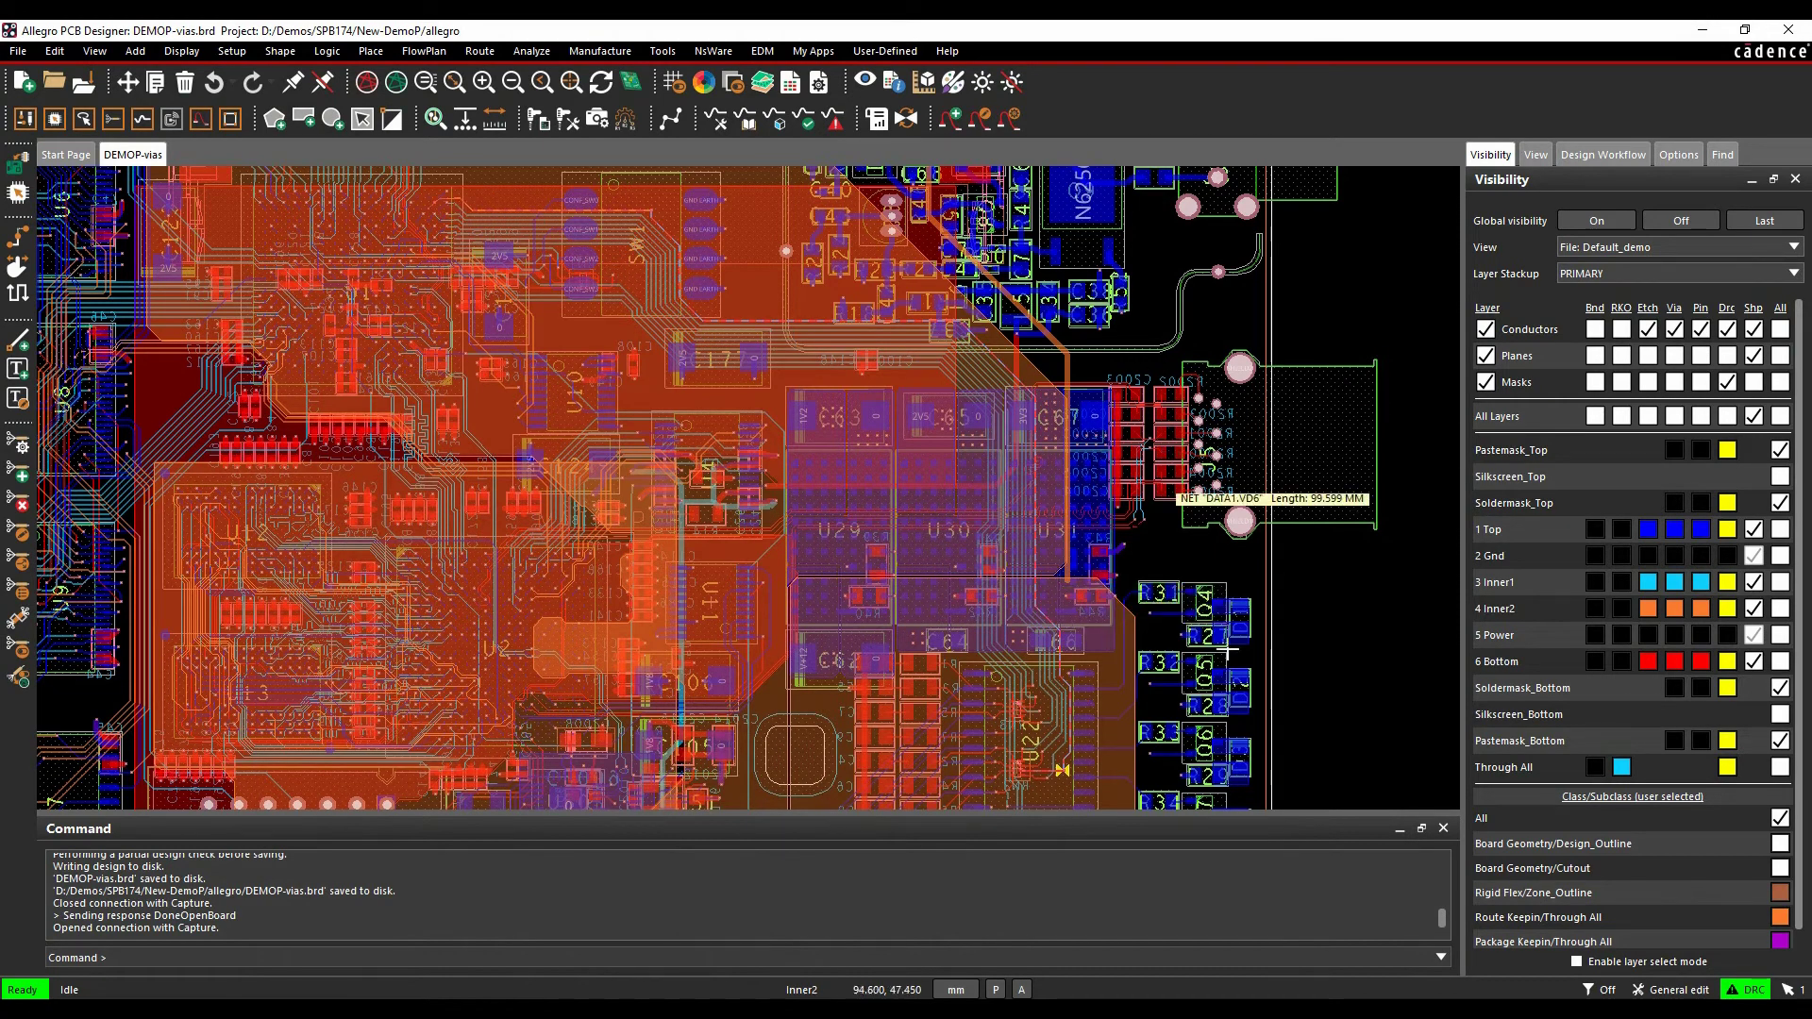
# - Zoom around the board to locate the DATA1.VD6 pin and its three-via route
pyautogui.scroll(5, 1064, 773)
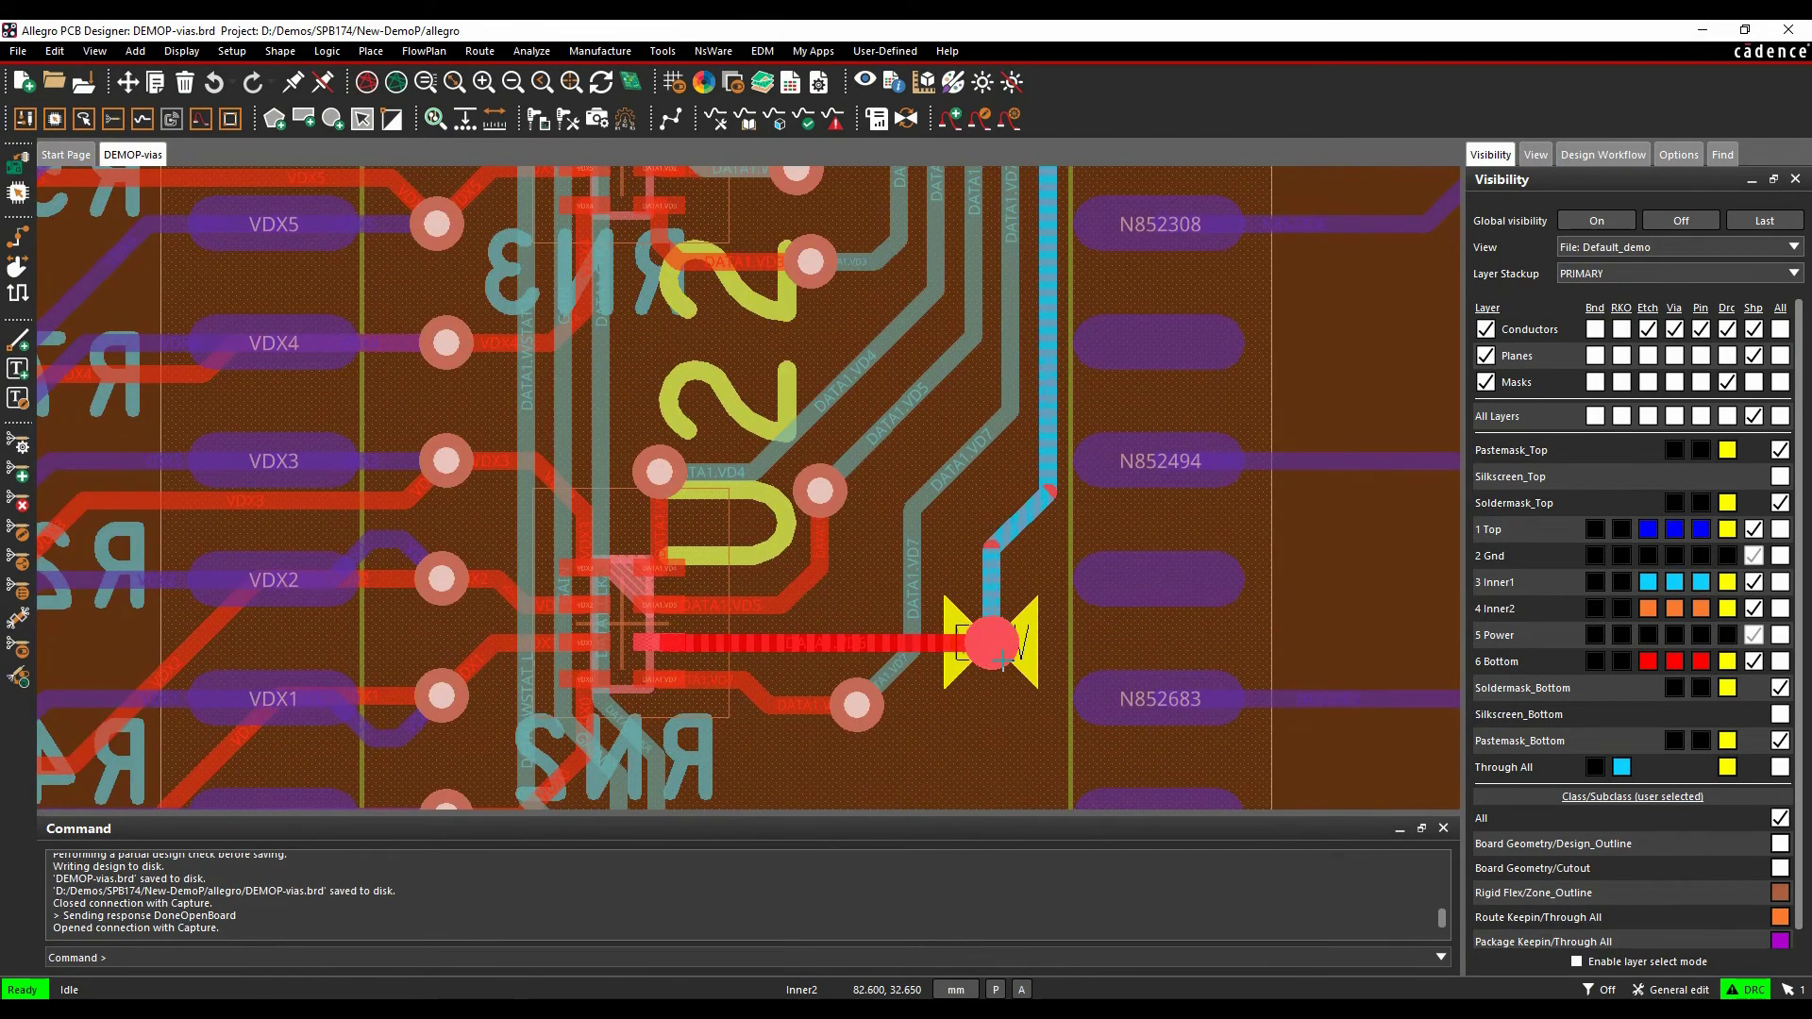
pyautogui.scroll(-5, 1021, 571)
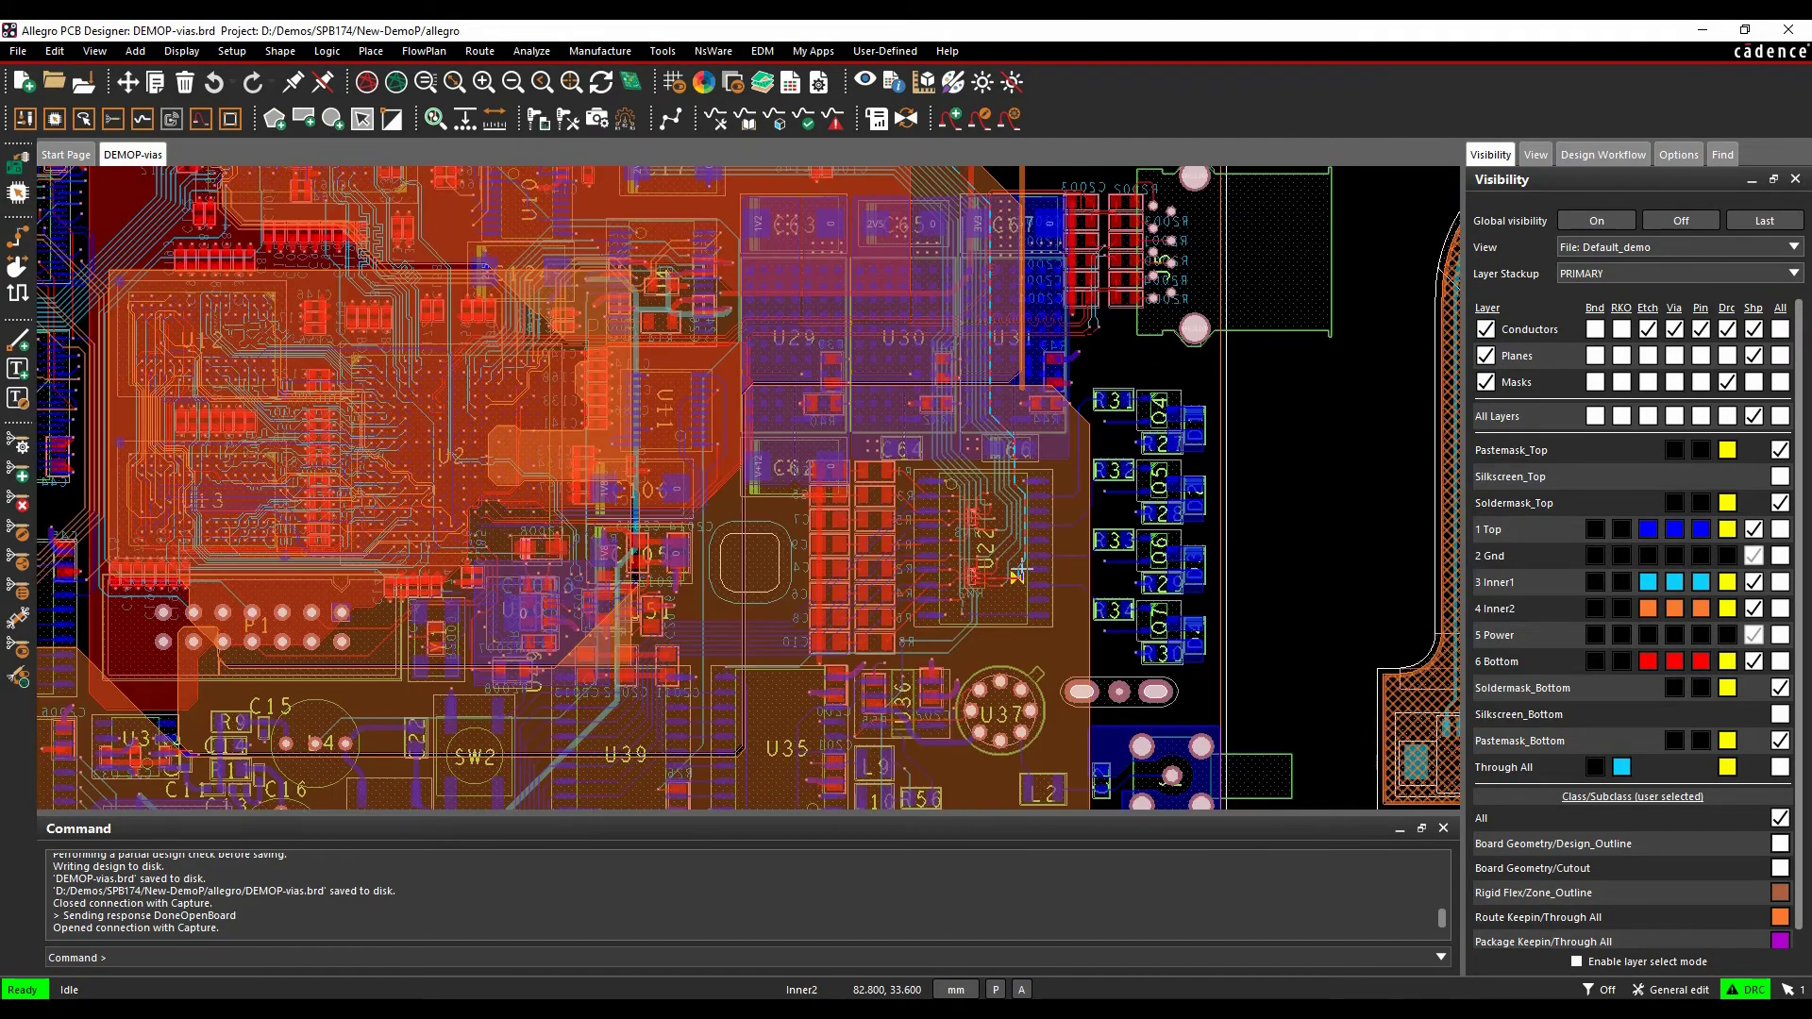
pyautogui.scroll(2, 926, 534)
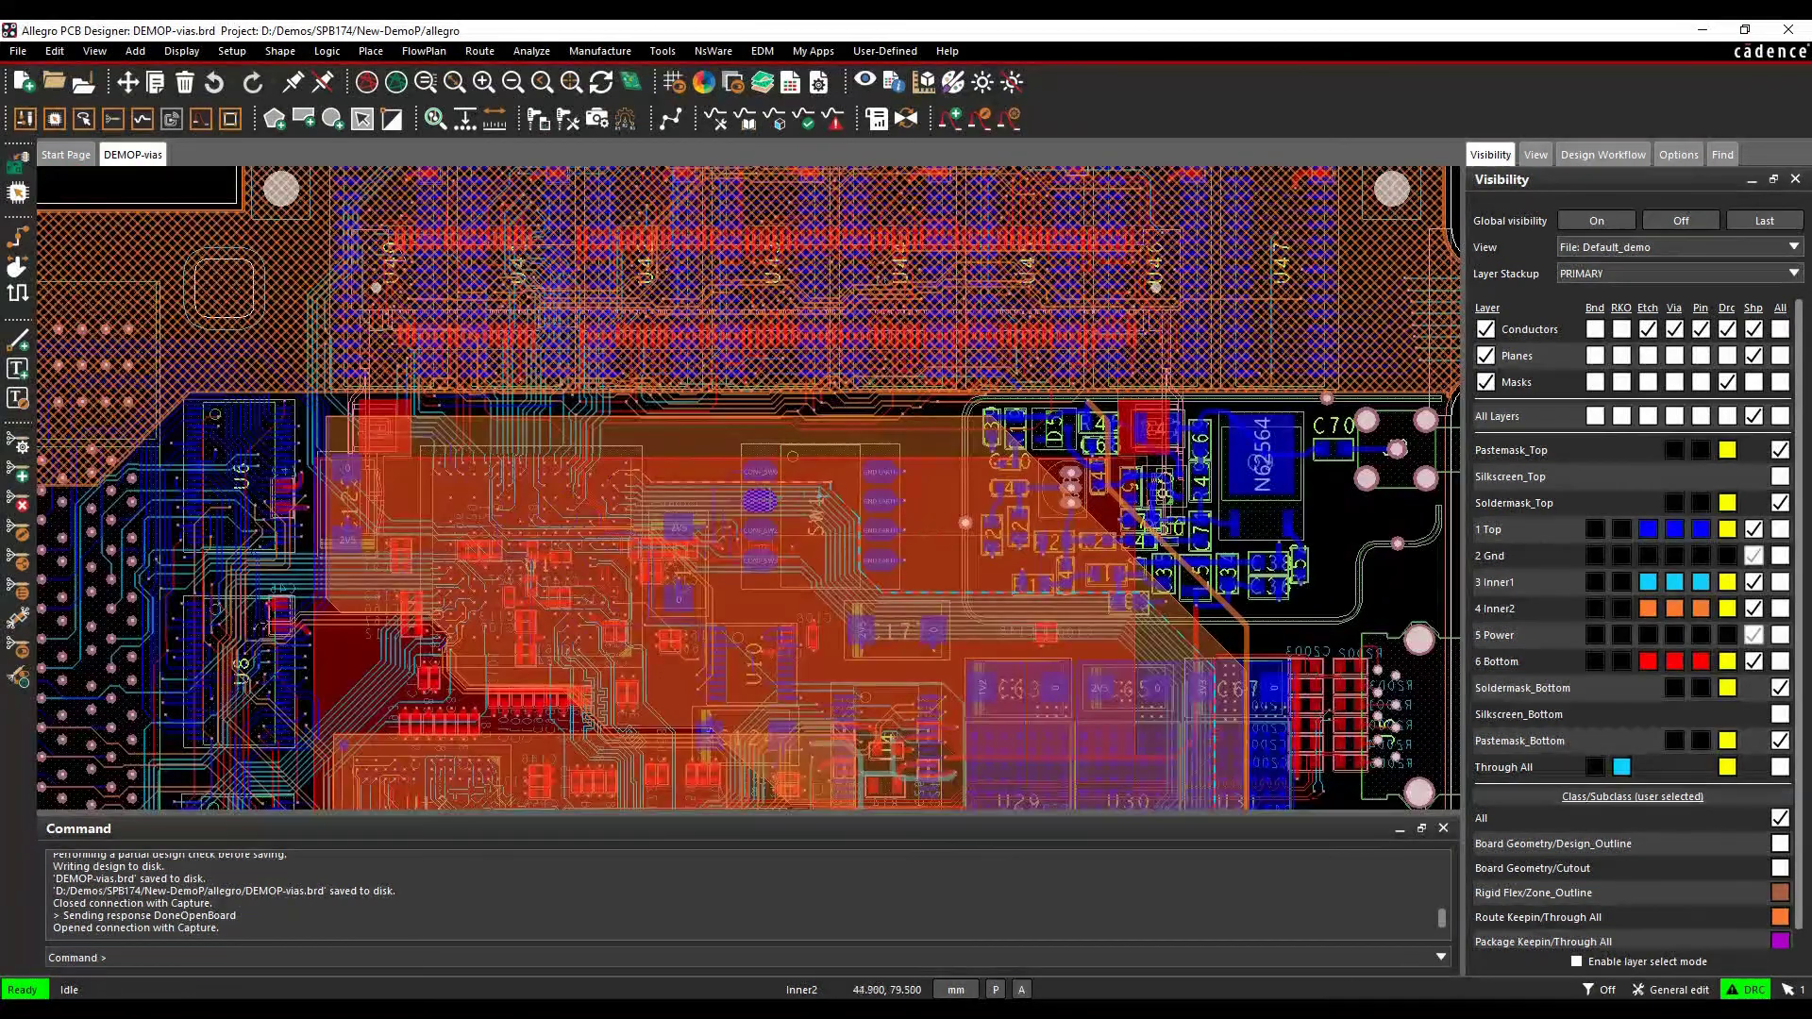
pyautogui.scroll(4, 824, 477)
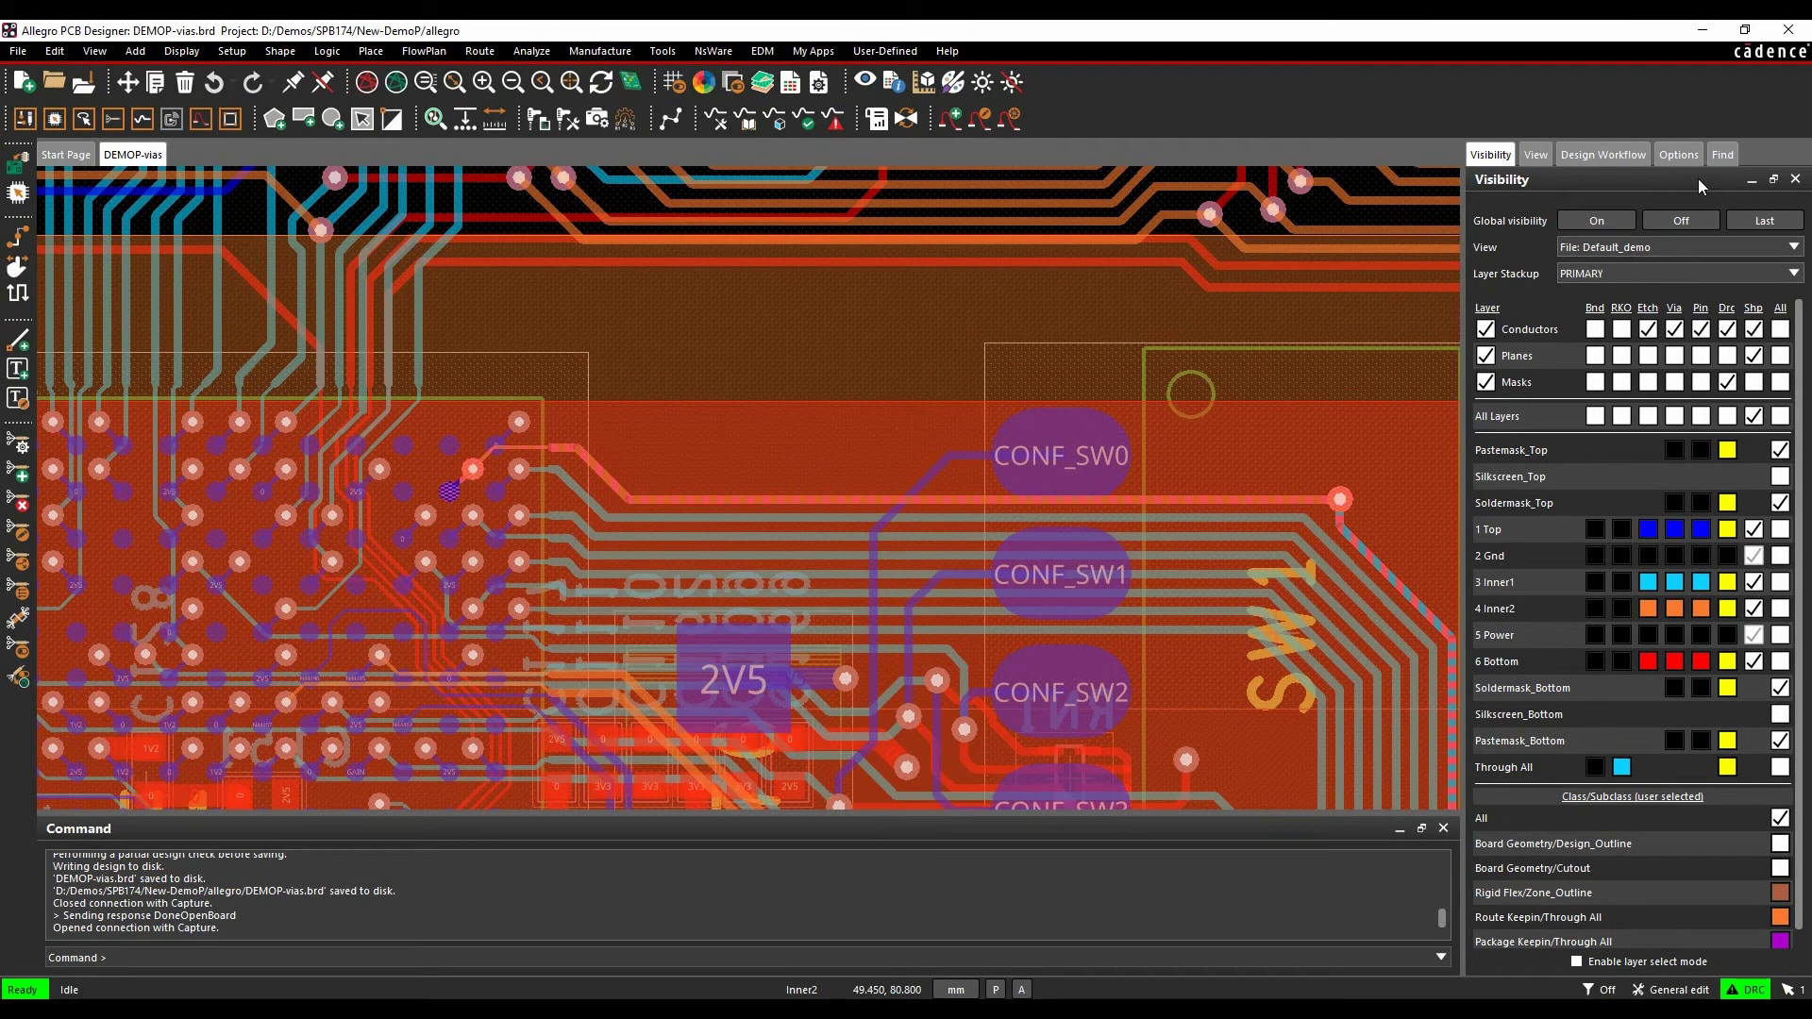
# - Hide all layers, then show only the Inner1 and Inner2 routing layers
pyautogui.click(1684, 221)
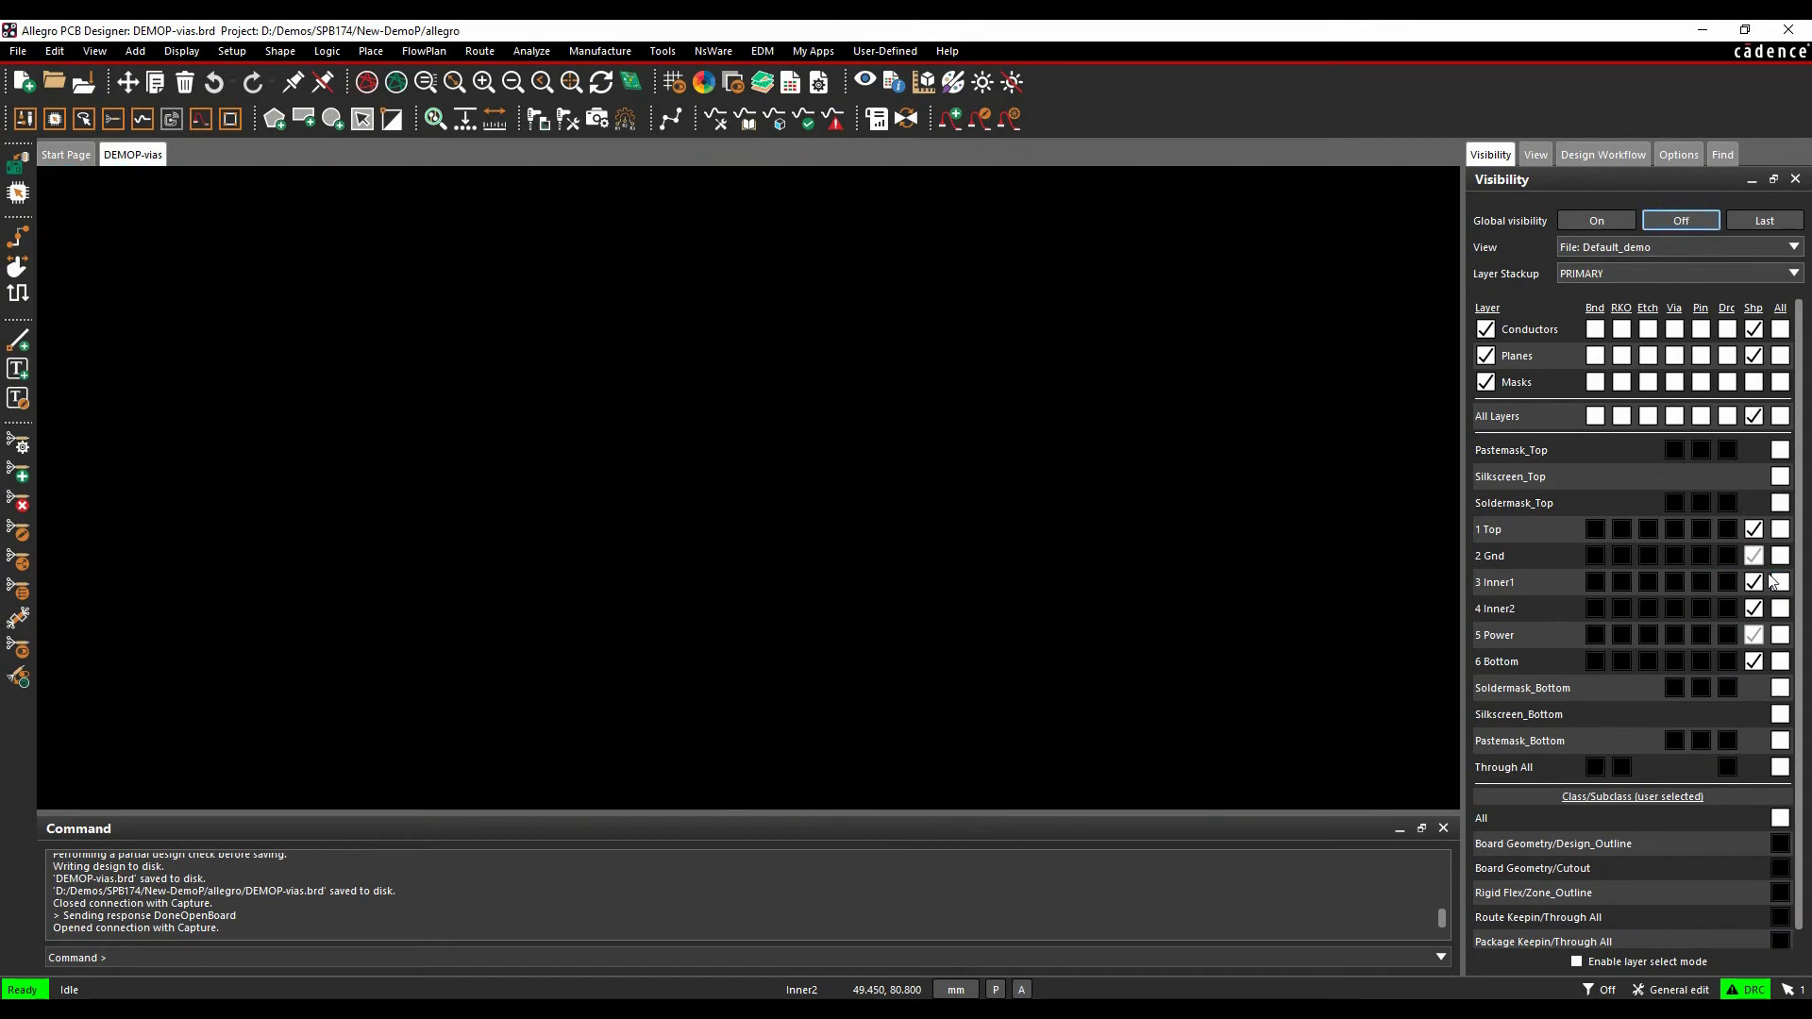
pyautogui.click(1779, 582)
pyautogui.click(1779, 608)
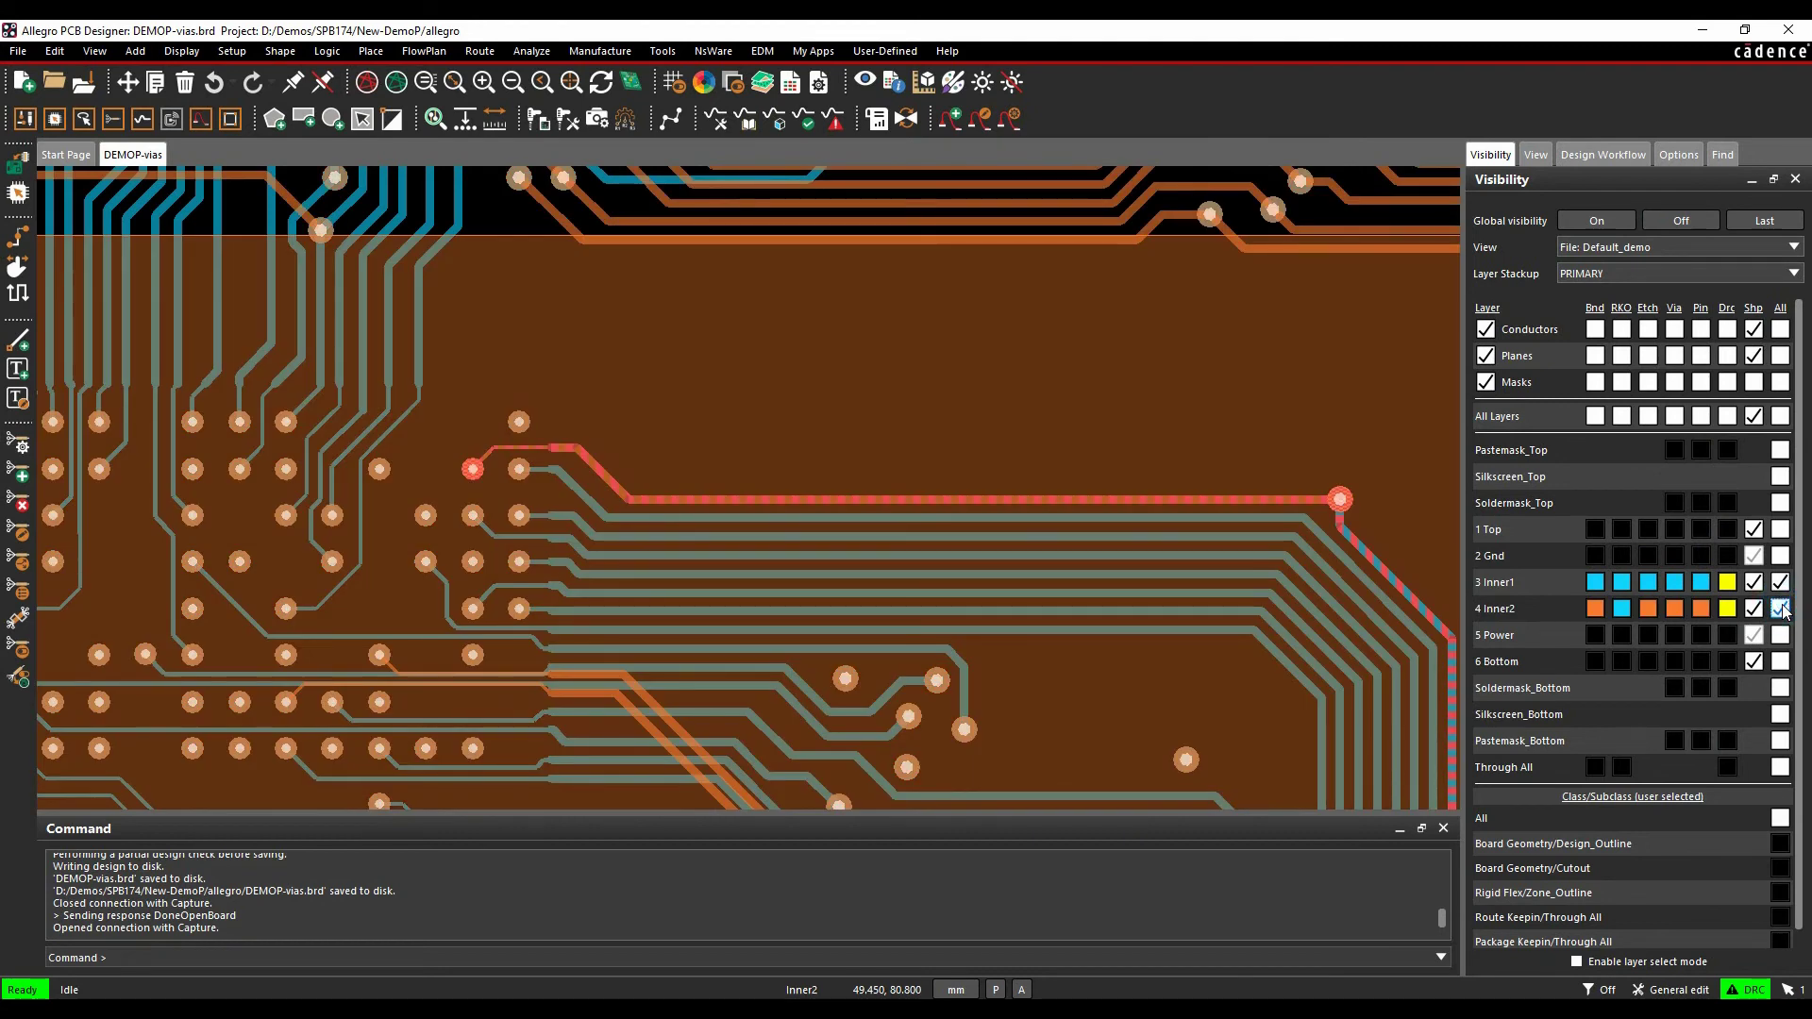
pyautogui.click(1779, 609)
pyautogui.click(1110, 403)
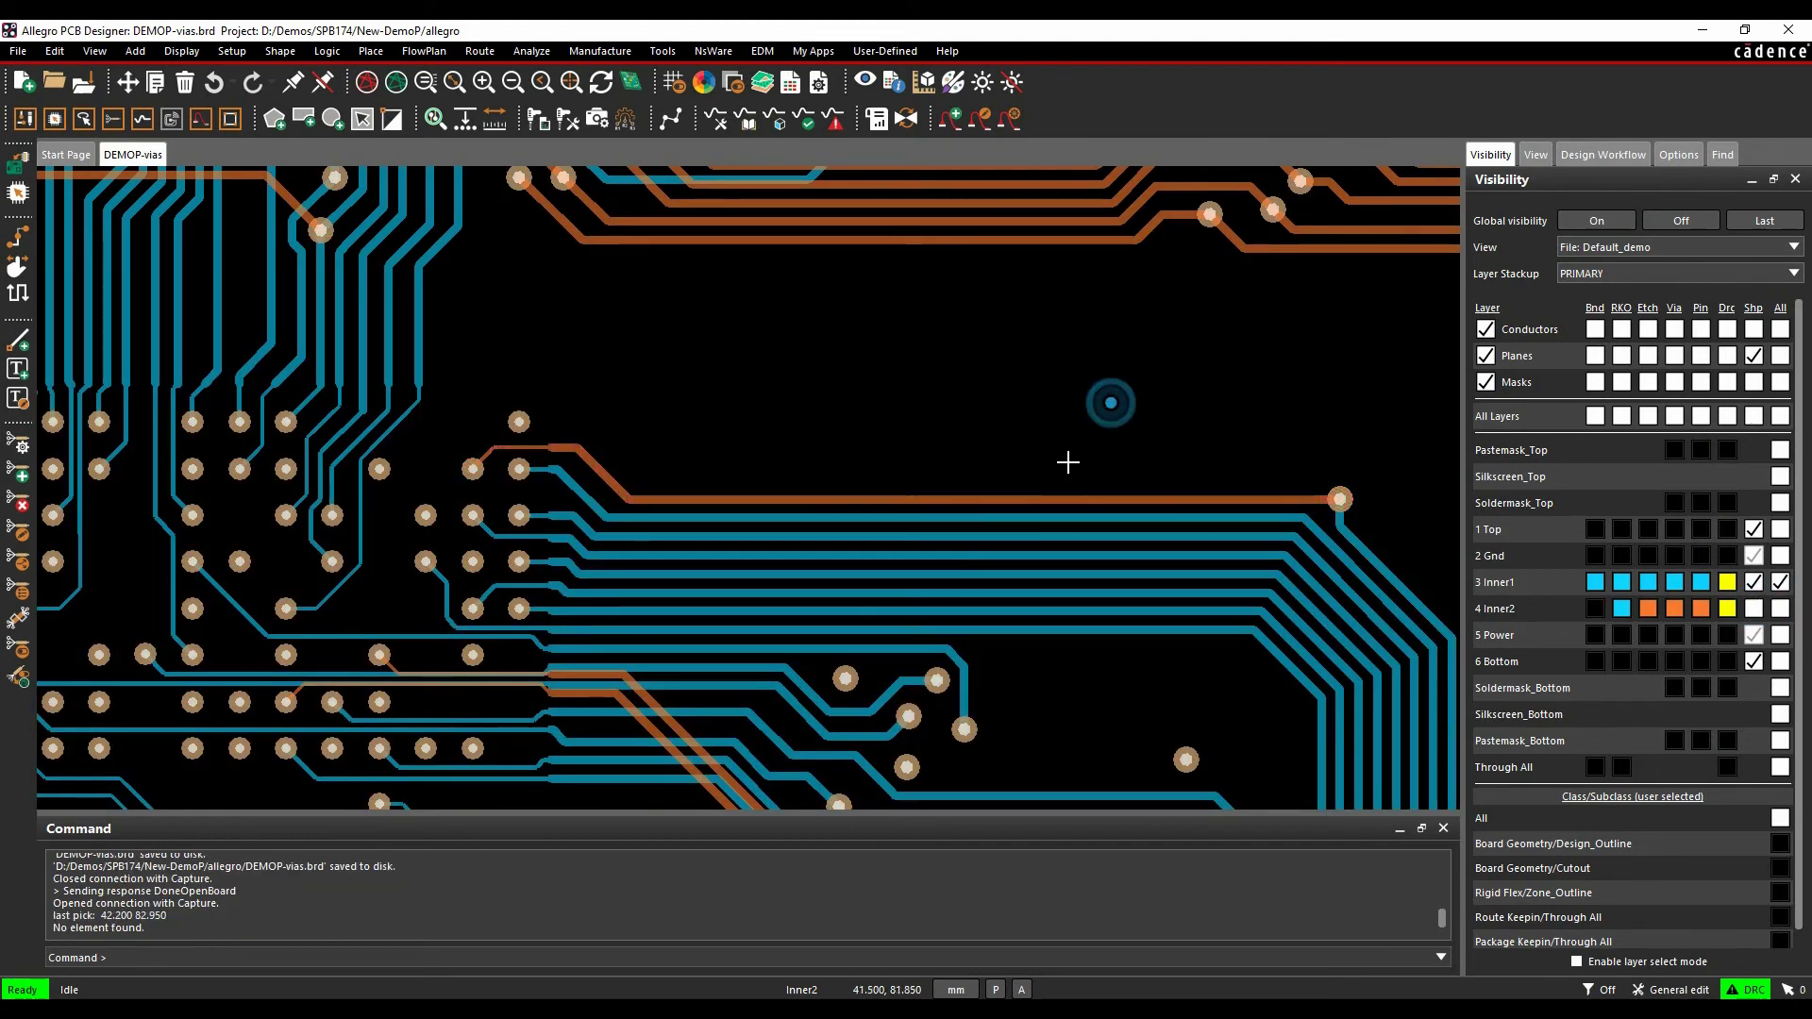
# - Move the DATA1.VD6 trace segment from Inner2 onto the INNER1 layer
pyautogui.moveTo(1011, 495)
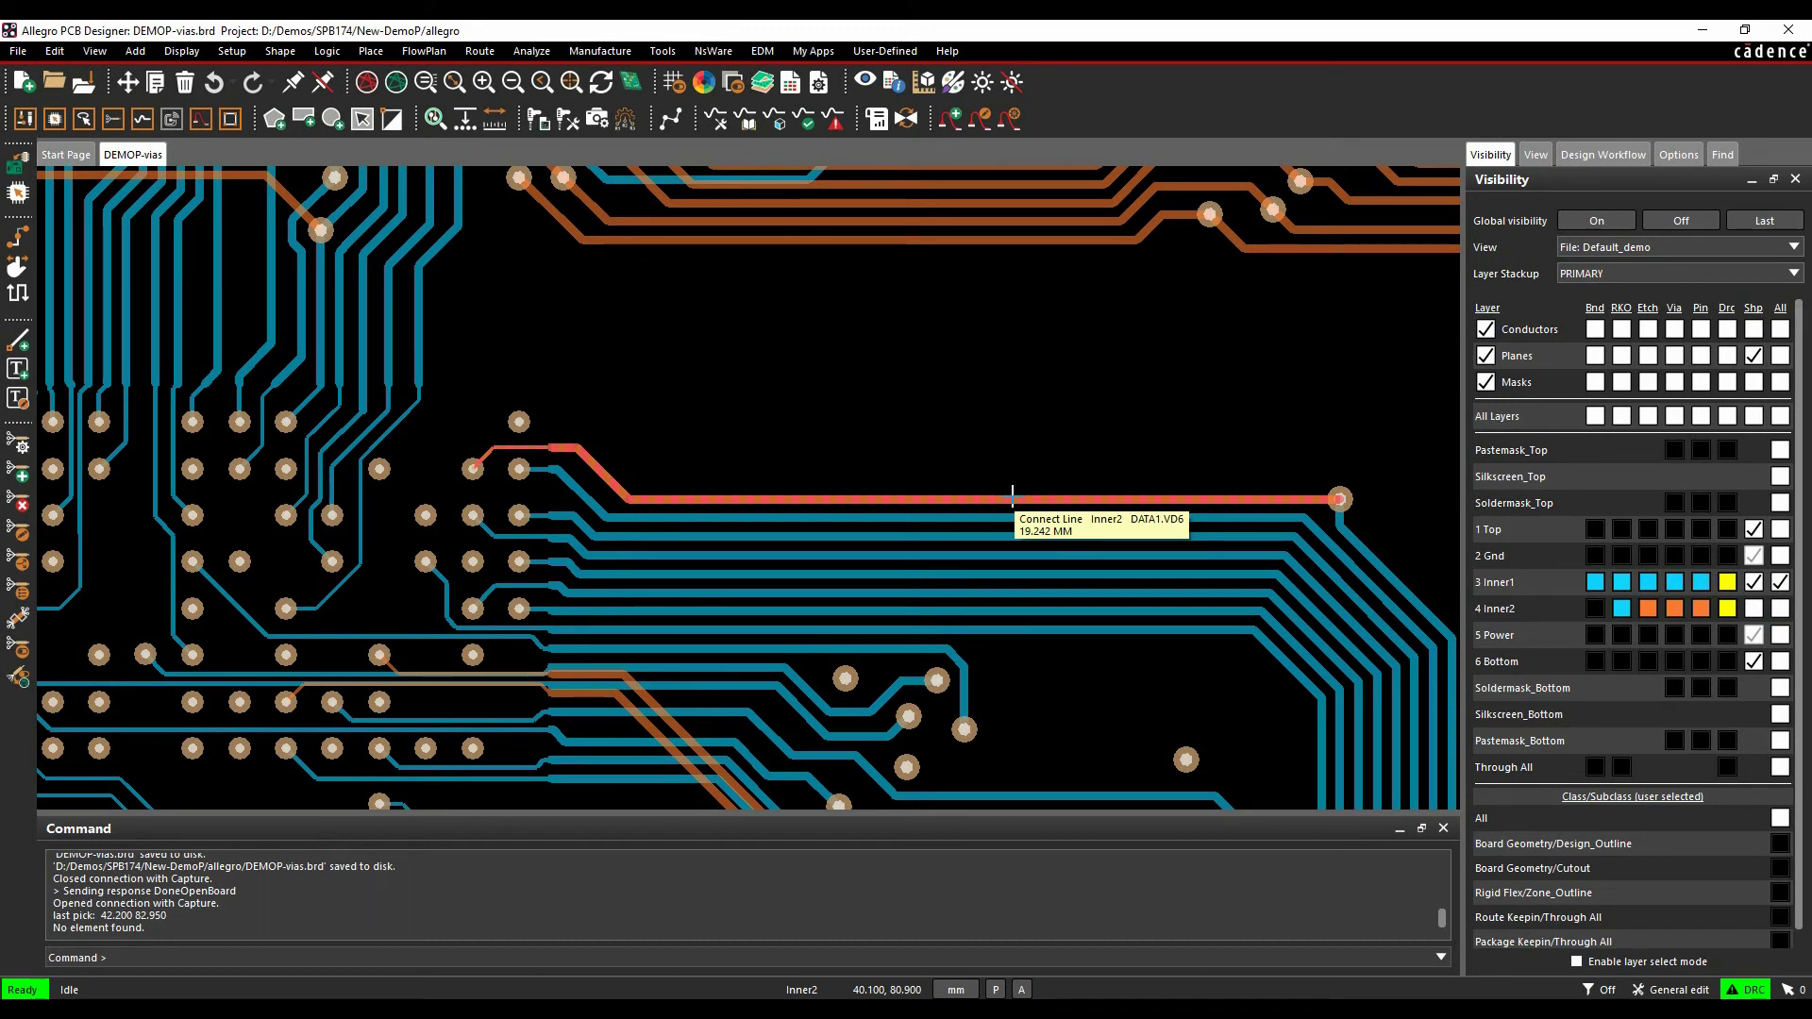
pyautogui.rightClick(1011, 496)
pyautogui.moveTo(1161, 651)
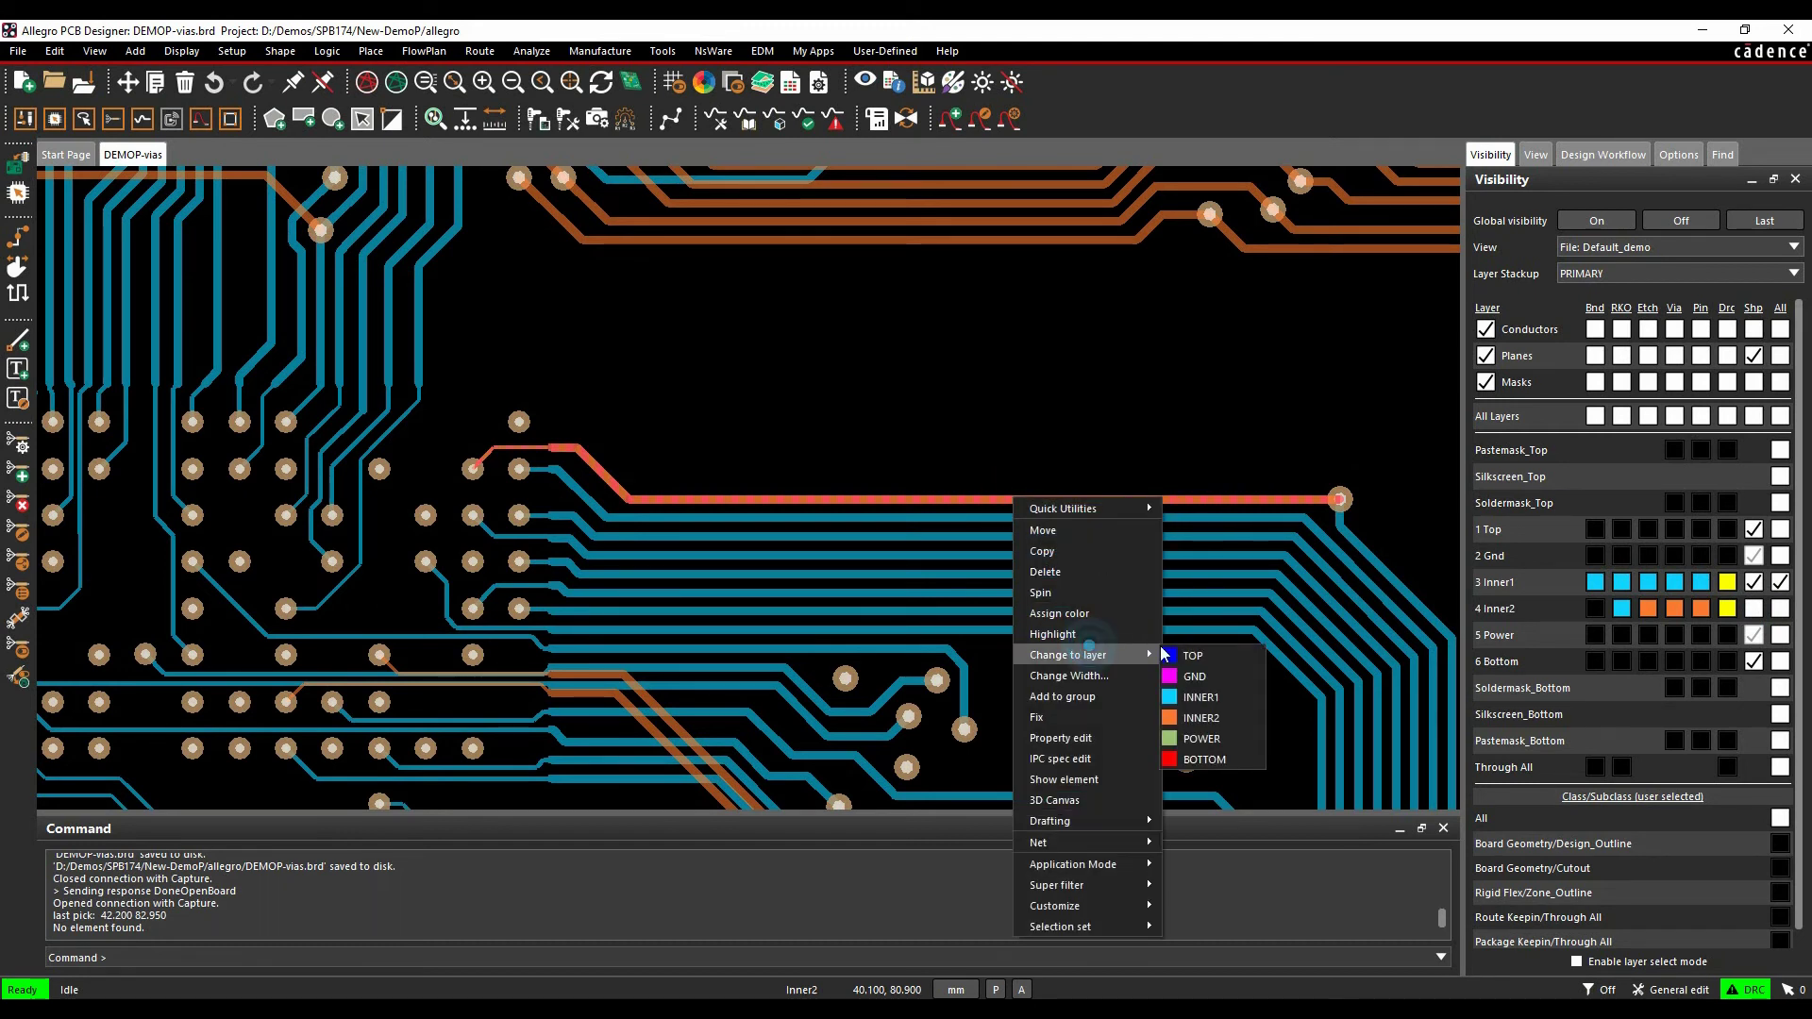
pyautogui.click(1200, 696)
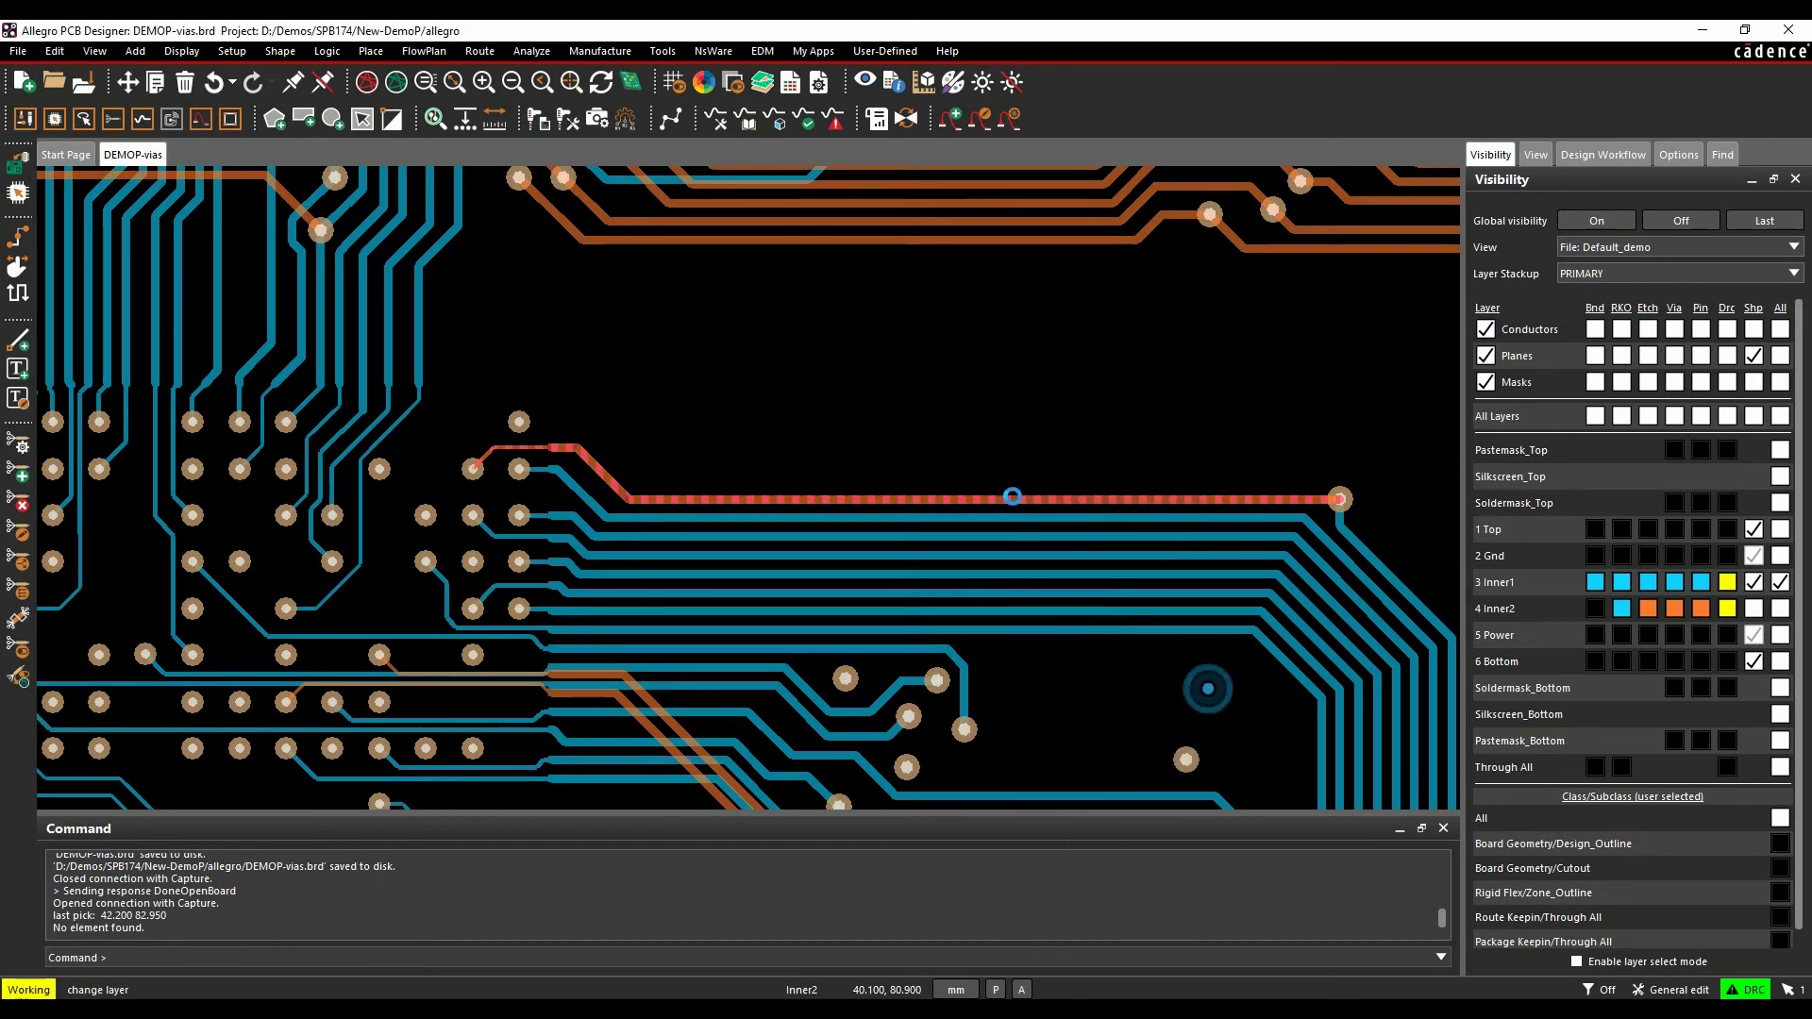
pyautogui.click(963, 387)
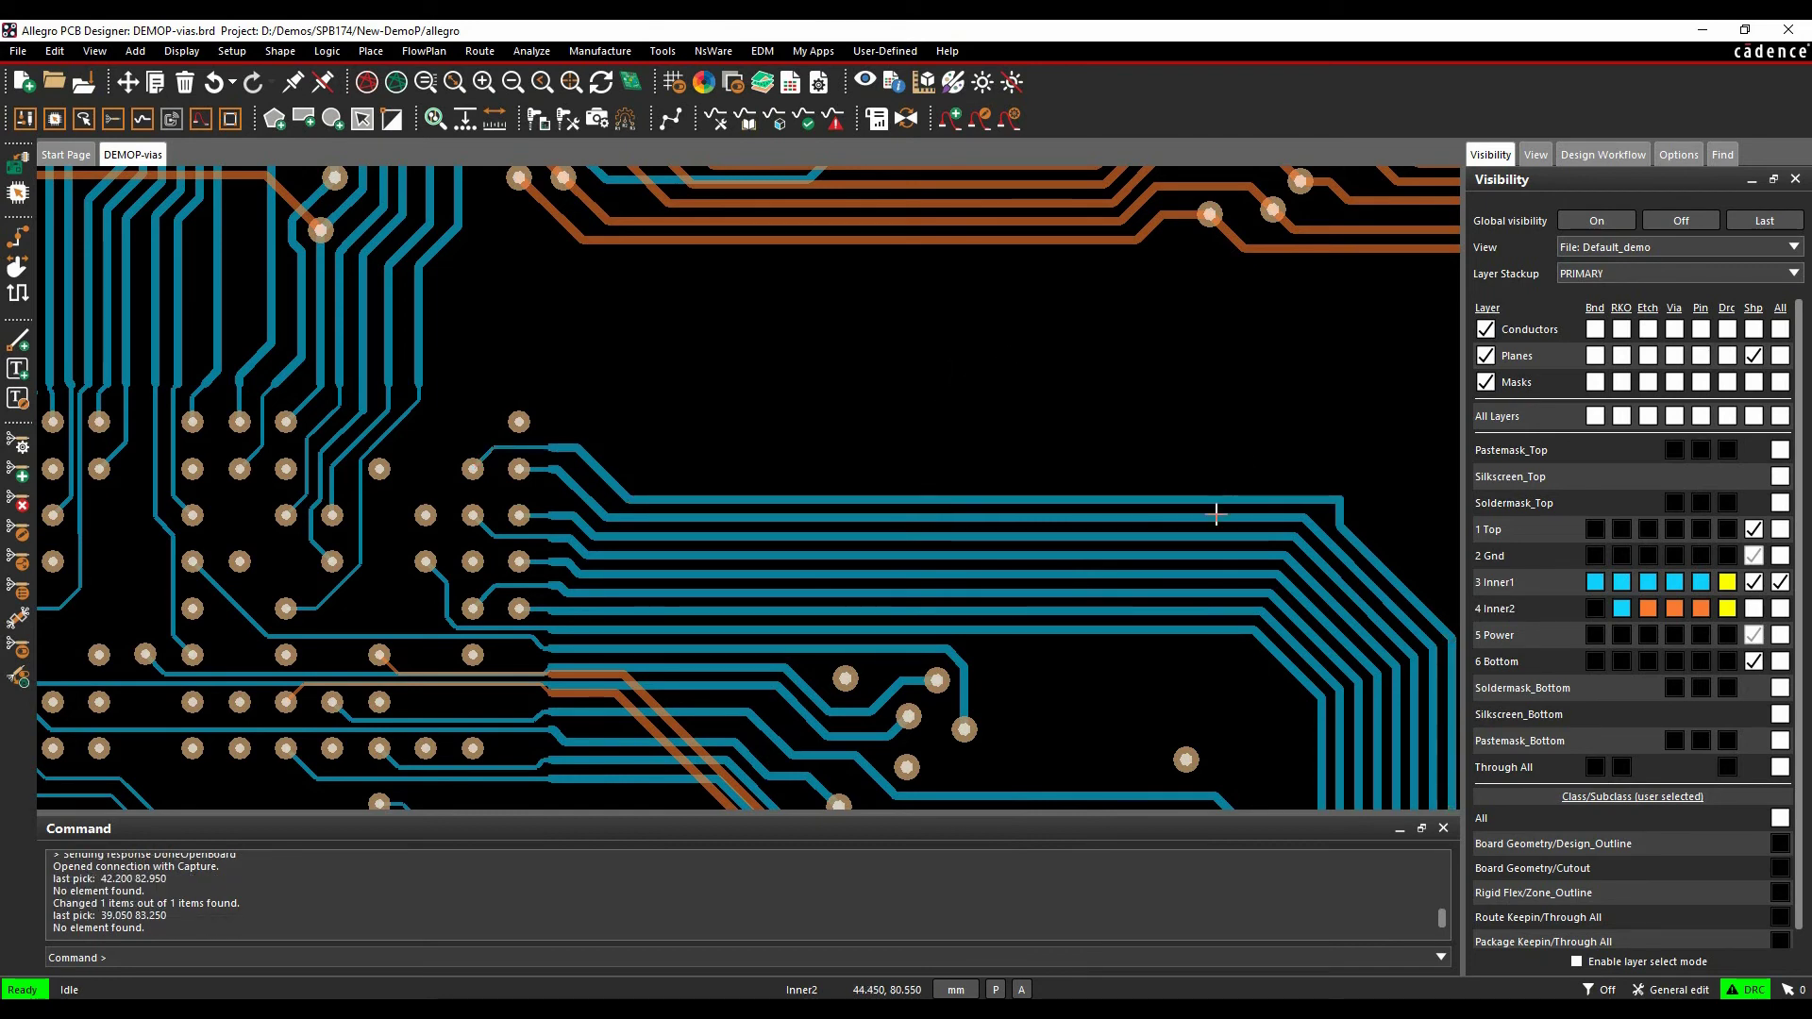
pyautogui.scroll(-5, 1222, 566)
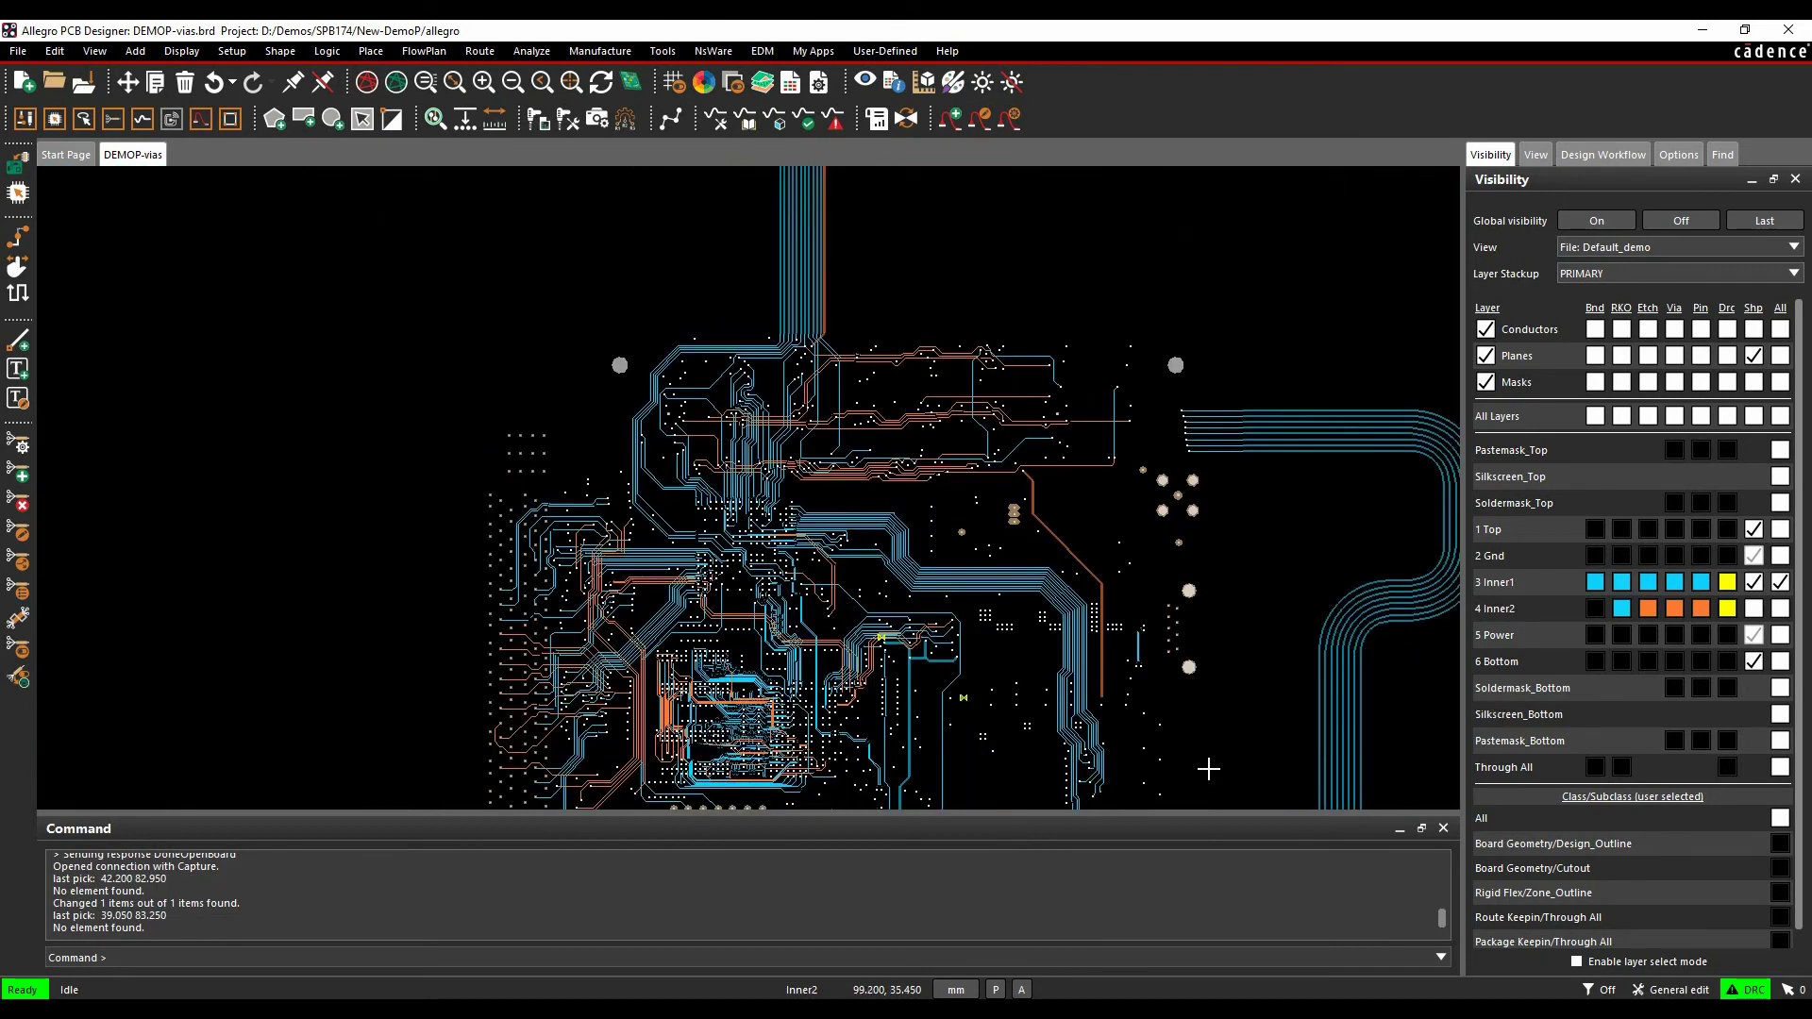
# - Return to the Vias worksheet to confirm DATA1.VD6 and all ten VIAS nets now pass
pyautogui.click(791, 82)
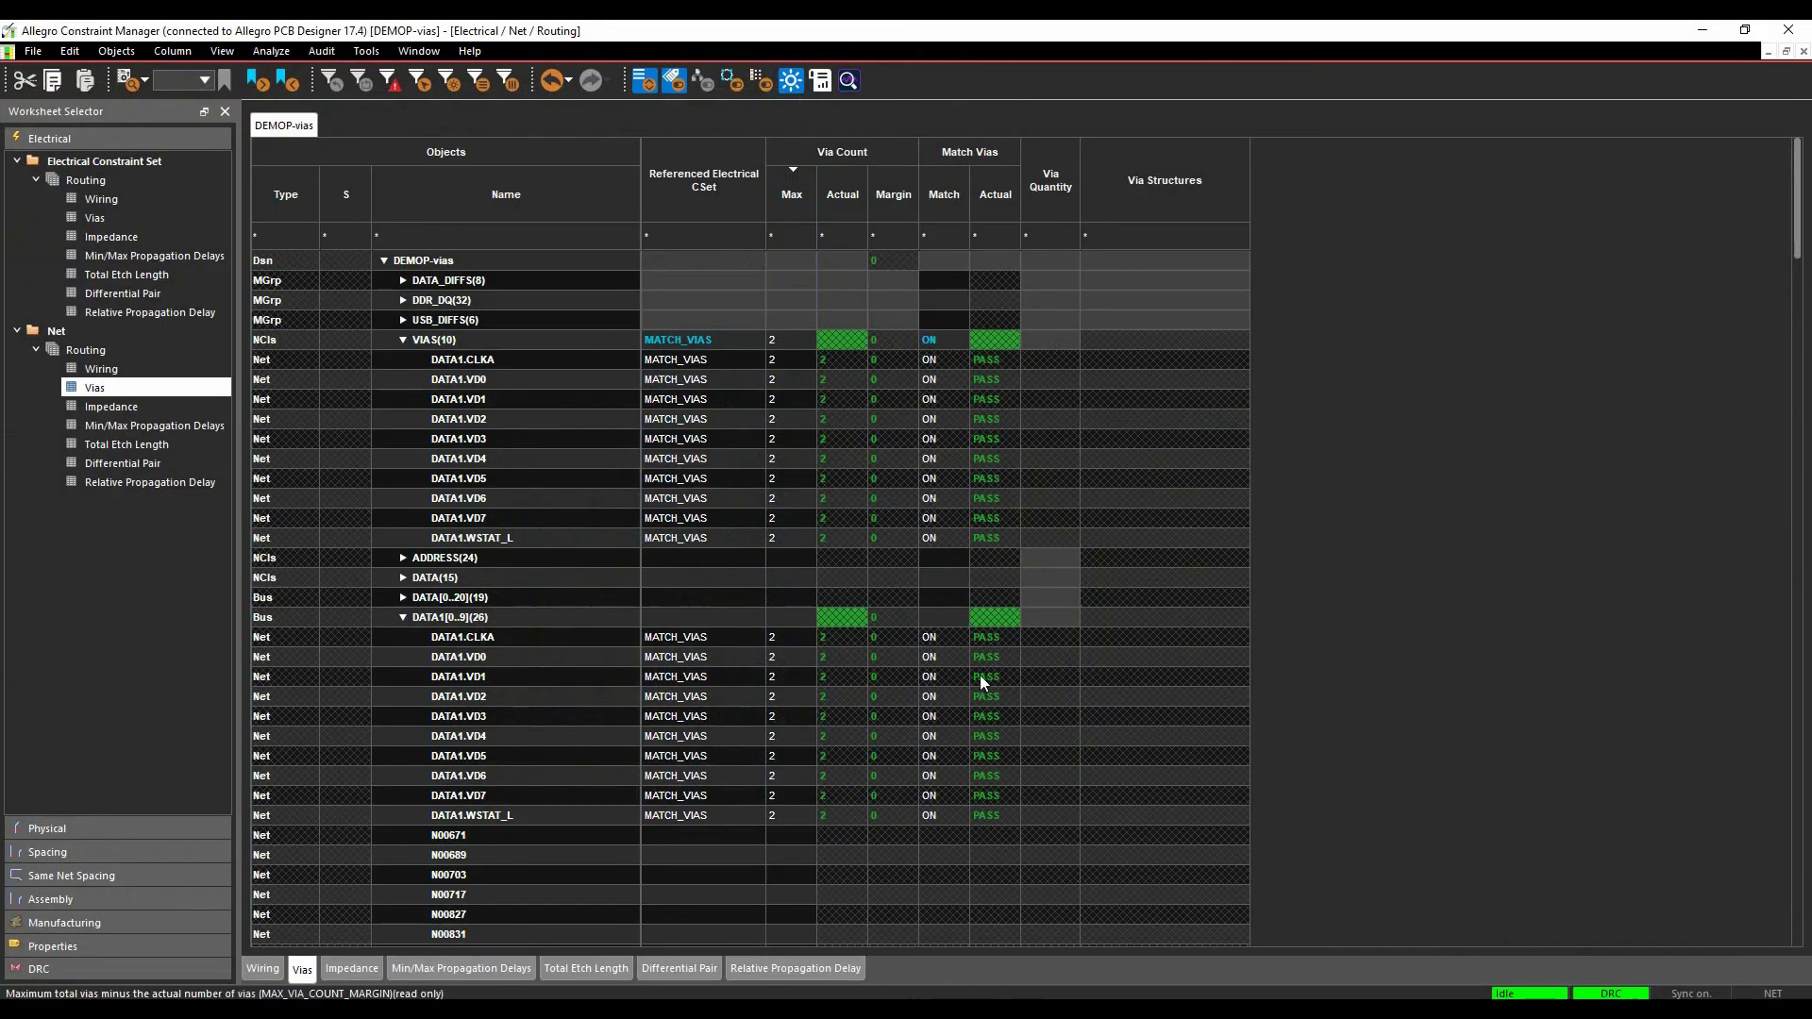